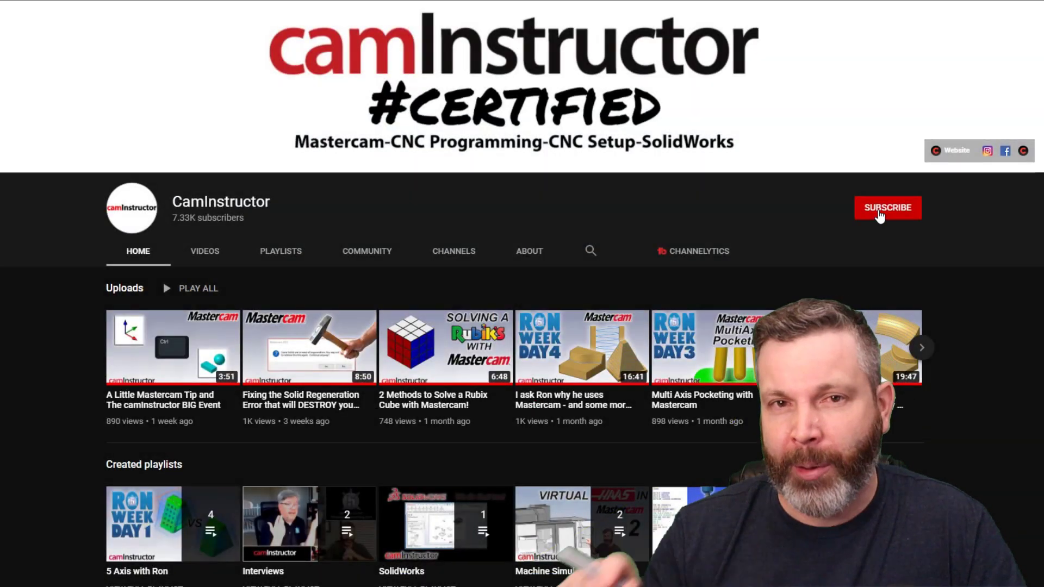
- Subscribe to the CamInstructor channel and set its notification option
{"action": "left_click", "coordinate": [879, 212]}
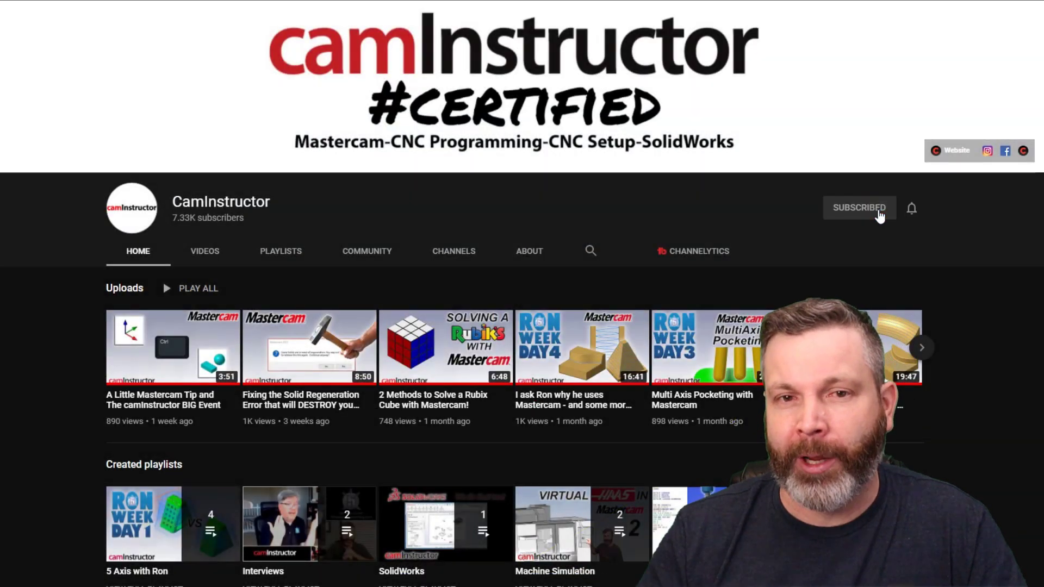
{"action": "left_click", "coordinate": [912, 210]}
{"action": "left_click", "coordinate": [942, 238]}
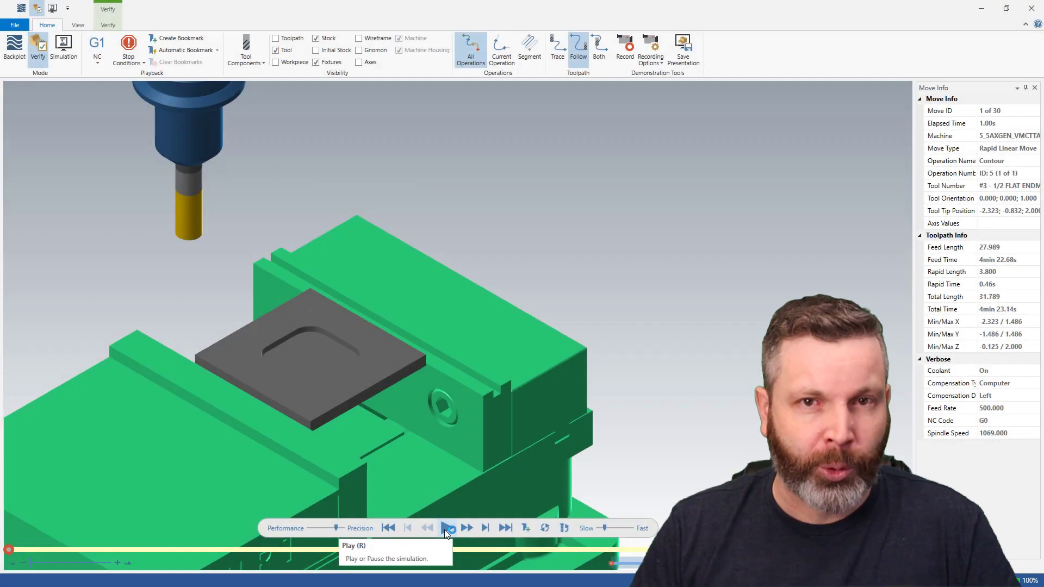
- Shift the verify simulation setting slightly toward Performance and play the toolpath simulation
{"action": "left_click", "coordinate": [326, 530]}
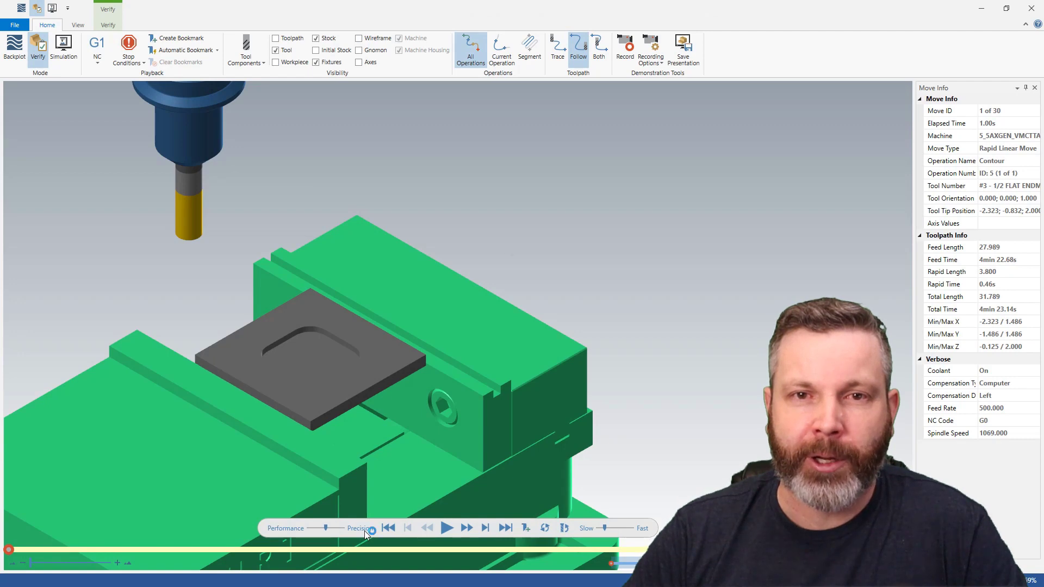
{"action": "left_click", "coordinate": [446, 529]}
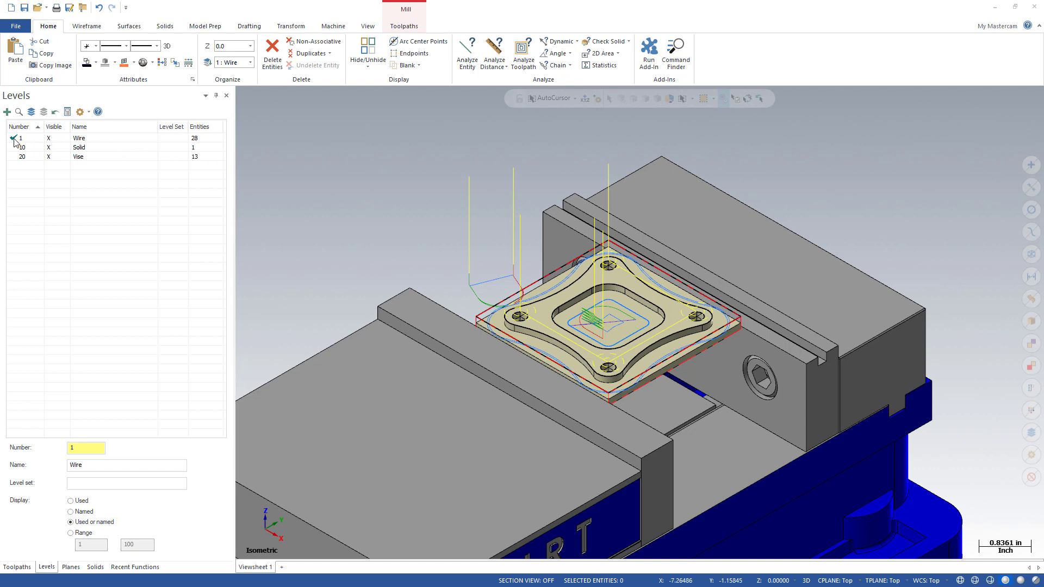
- Hide the Wire, Solid and Vise levels and show all three again
{"action": "left_click", "coordinate": [50, 138]}
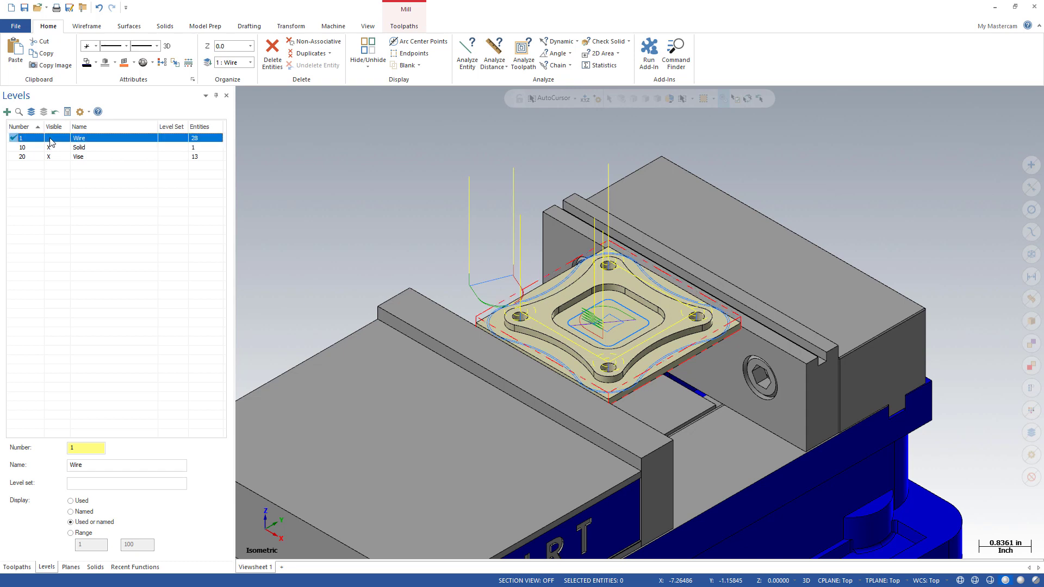
{"action": "left_click", "coordinate": [50, 139]}
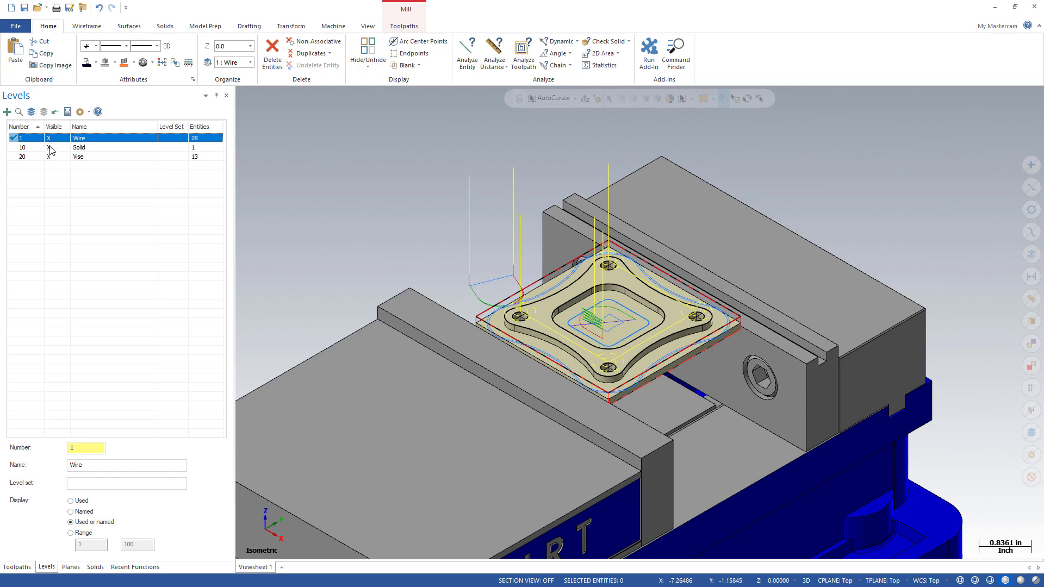
{"action": "left_click", "coordinate": [50, 148]}
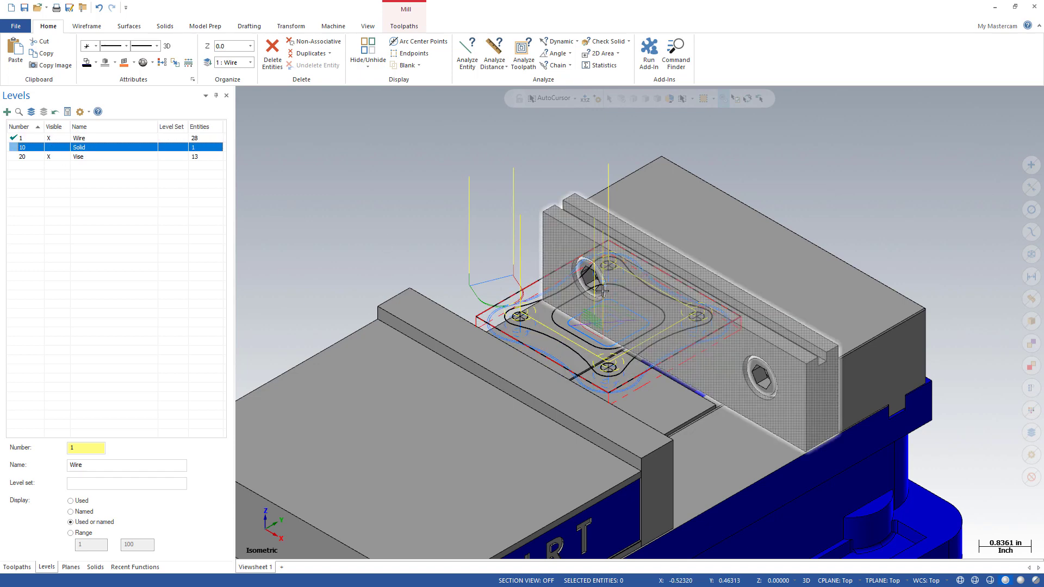
{"action": "left_click", "coordinate": [53, 158]}
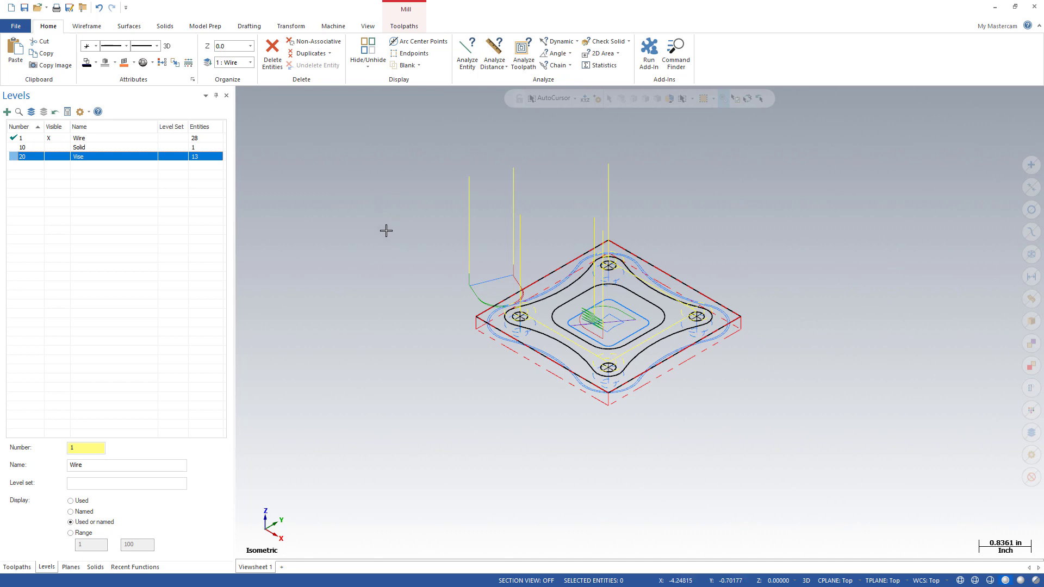
{"action": "left_click", "coordinate": [48, 156]}
{"action": "left_click", "coordinate": [49, 147]}
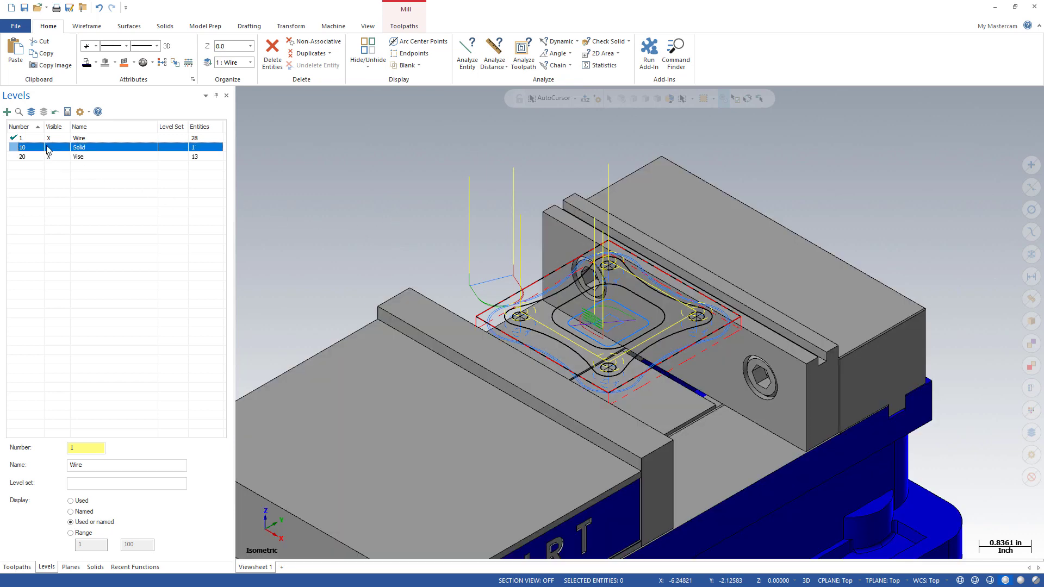
- Assign the Wire and Solid levels to a level set named Part
{"action": "left_click", "coordinate": [106, 138]}
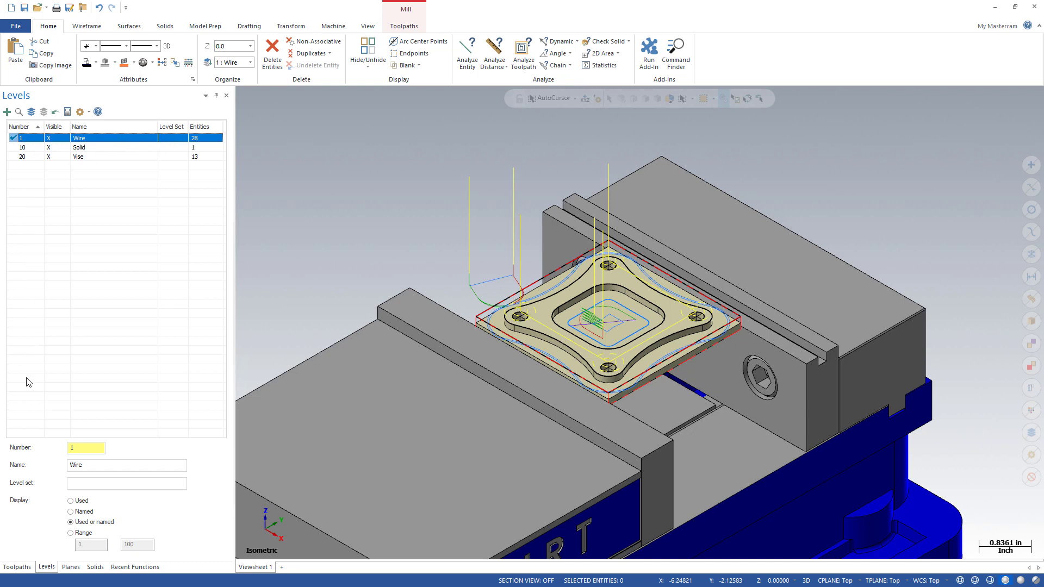
{"action": "left_click", "coordinate": [173, 138]}
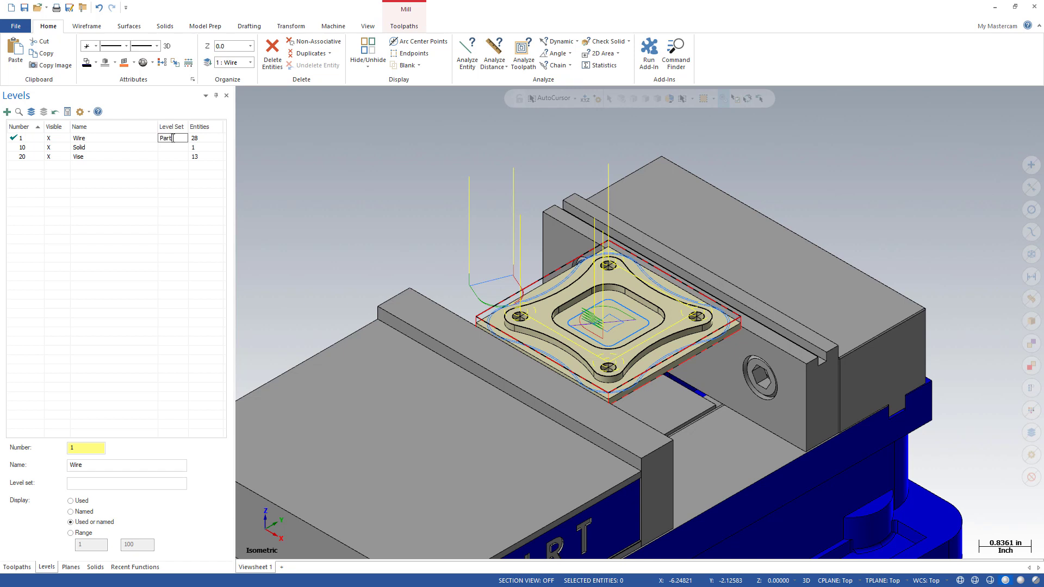
{"action": "left_click", "coordinate": [174, 146]}
{"action": "left_click", "coordinate": [174, 146]}
{"action": "left_click", "coordinate": [179, 137]}
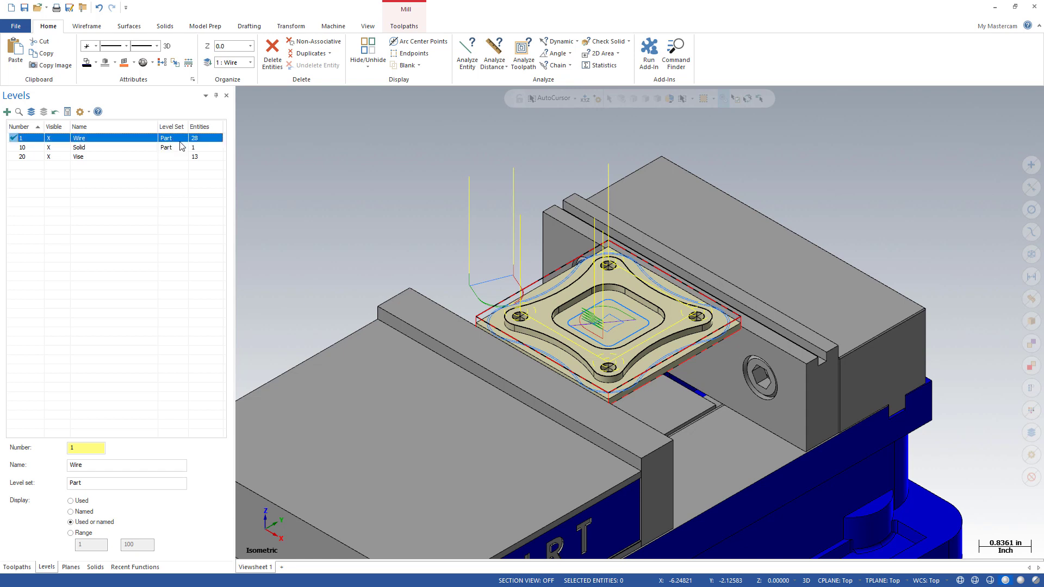
{"action": "left_click", "coordinate": [180, 139]}
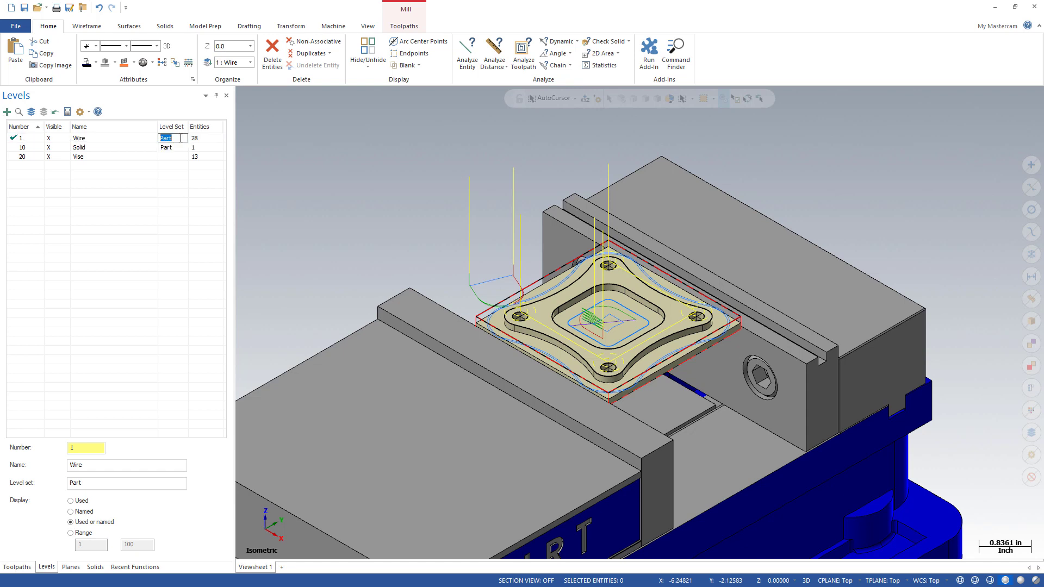
{"action": "left_click", "coordinate": [133, 139]}
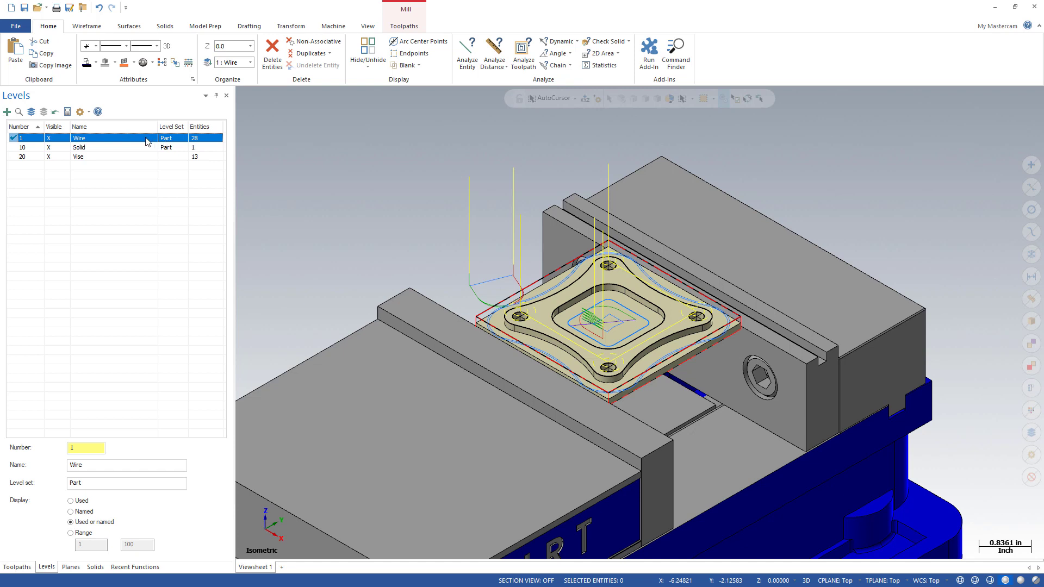
{"action": "left_click", "coordinate": [98, 485]}
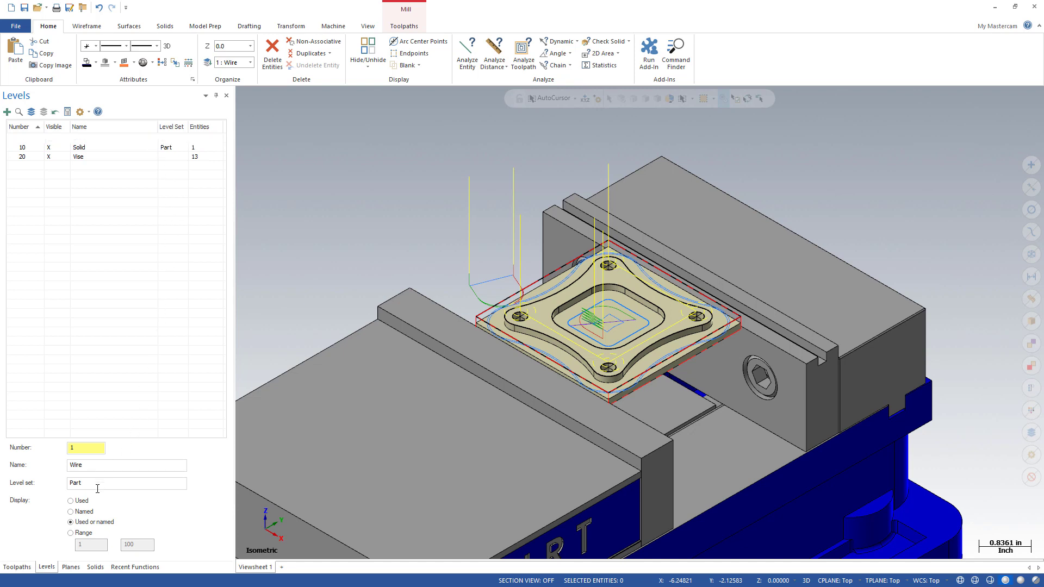
{"action": "left_click", "coordinate": [162, 217]}
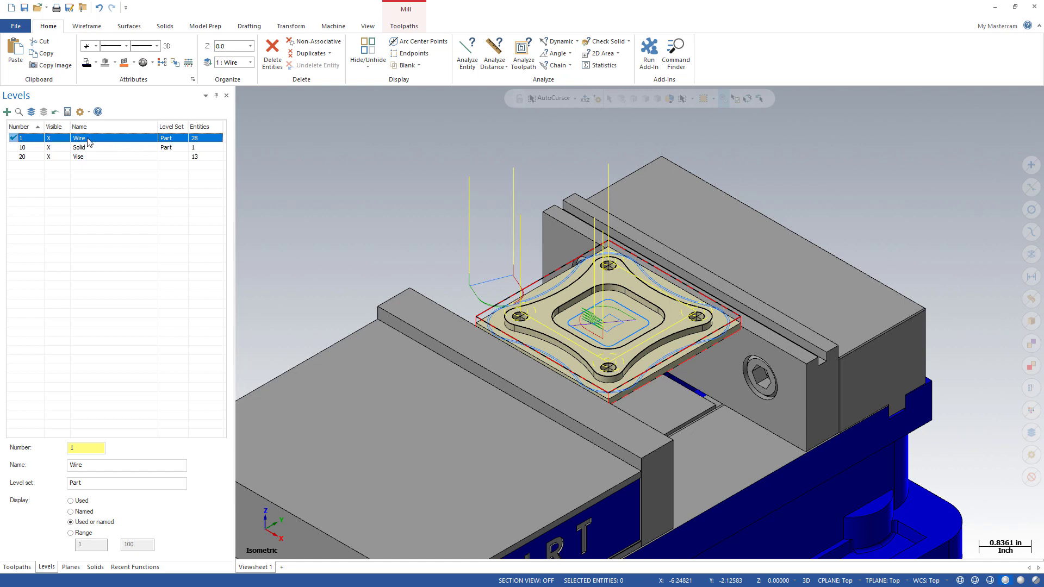
- Turn all levels in the Part level set off and back on
{"action": "right_click", "coordinate": [117, 142]}
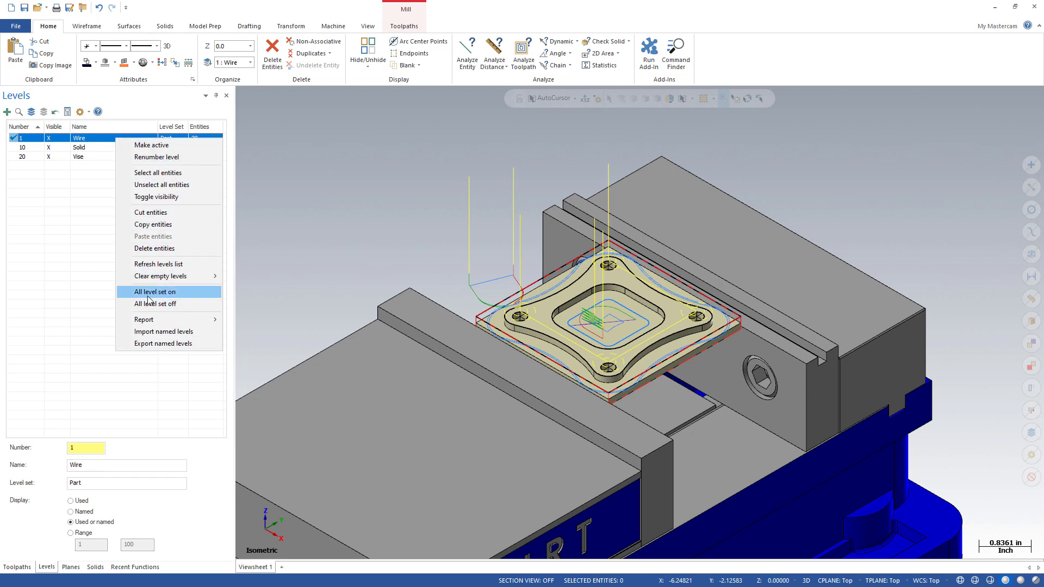
{"action": "left_click", "coordinate": [181, 304]}
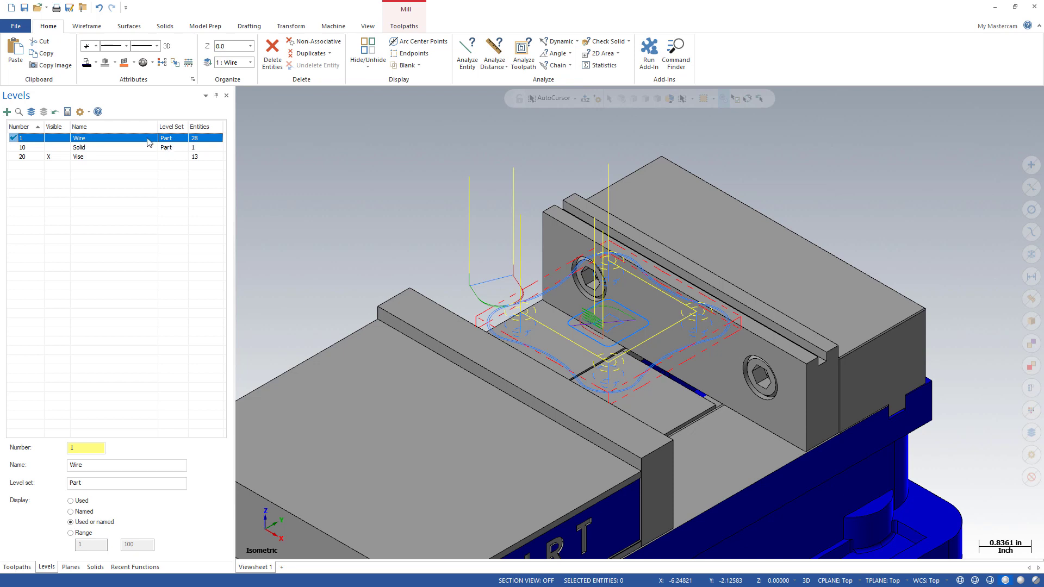
{"action": "right_click", "coordinate": [169, 140]}
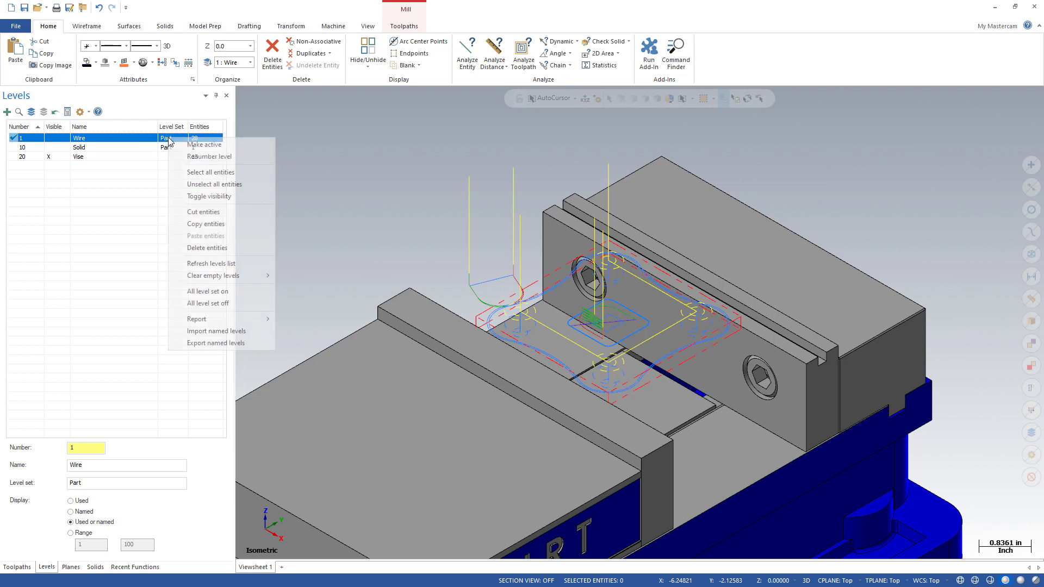
{"action": "left_click", "coordinate": [199, 293]}
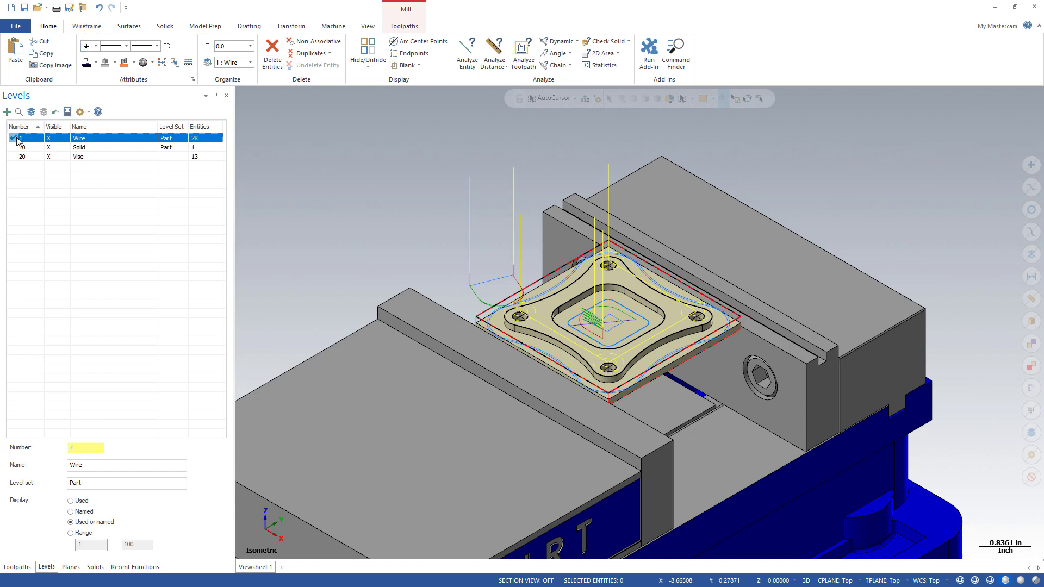
- Place a wireframe point in the empty space above the vise on the Wire level and delete it
{"action": "left_click", "coordinate": [93, 27]}
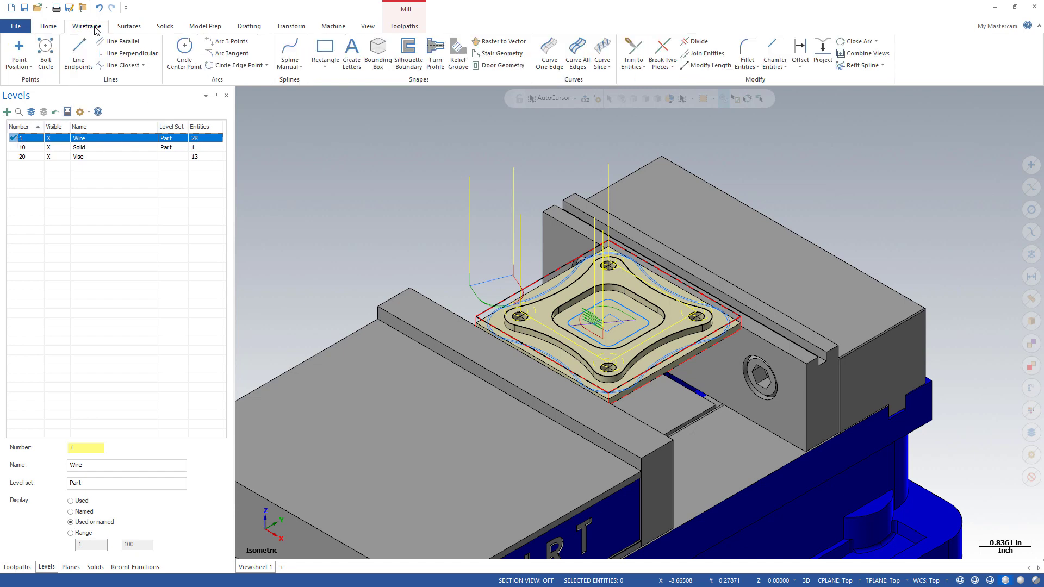
{"action": "left_click", "coordinate": [19, 48]}
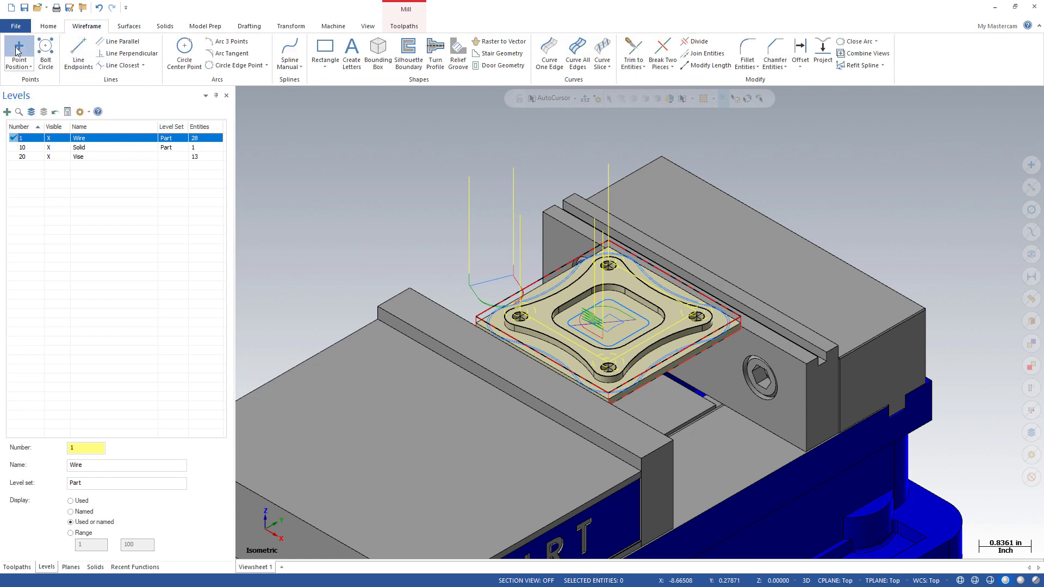
{"action": "left_click", "coordinate": [408, 150]}
{"action": "left_click", "coordinate": [208, 116]}
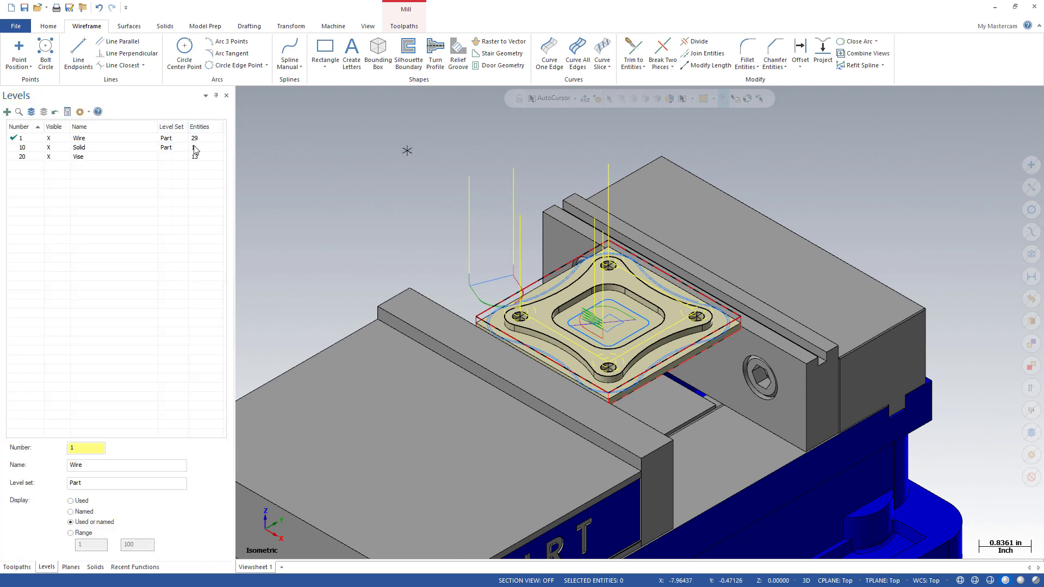
{"action": "left_click_drag", "start_coordinate": [376, 131], "coordinate": [423, 174]}
{"action": "key", "text": "Delete"}
- Cycle the active level through Solid and Vise and back to Wire
{"action": "left_click", "coordinate": [16, 148]}
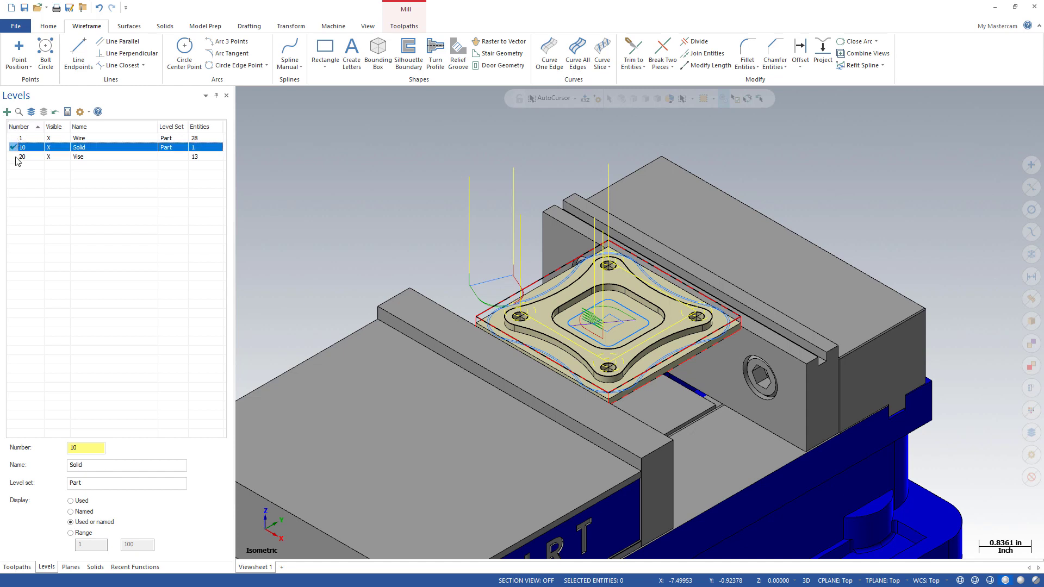
{"action": "left_click", "coordinate": [16, 157]}
{"action": "left_click", "coordinate": [15, 148]}
{"action": "left_click", "coordinate": [15, 138]}
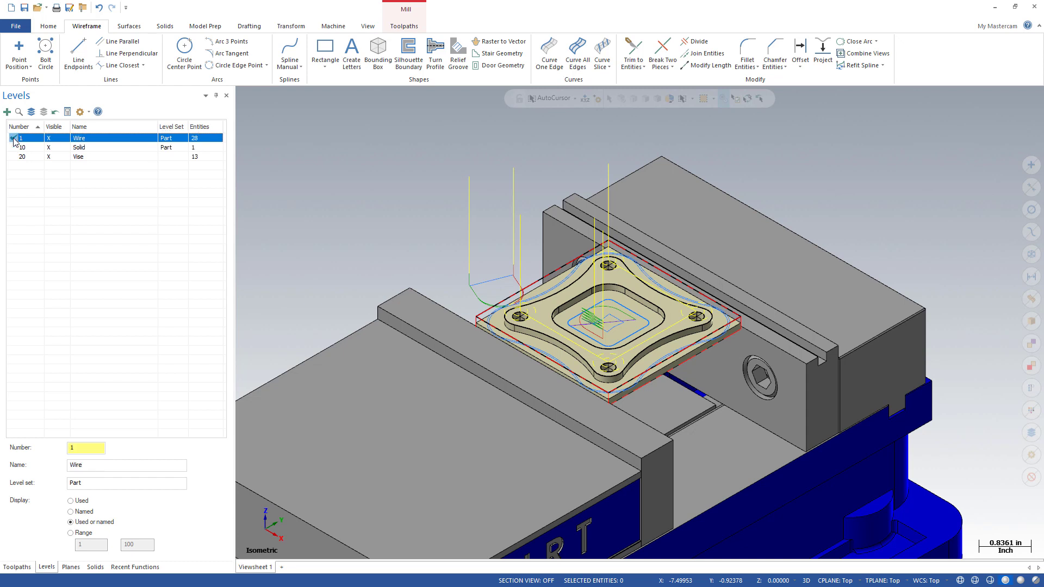
{"action": "left_click", "coordinate": [15, 148]}
{"action": "left_click", "coordinate": [14, 157]}
{"action": "left_click", "coordinate": [14, 148]}
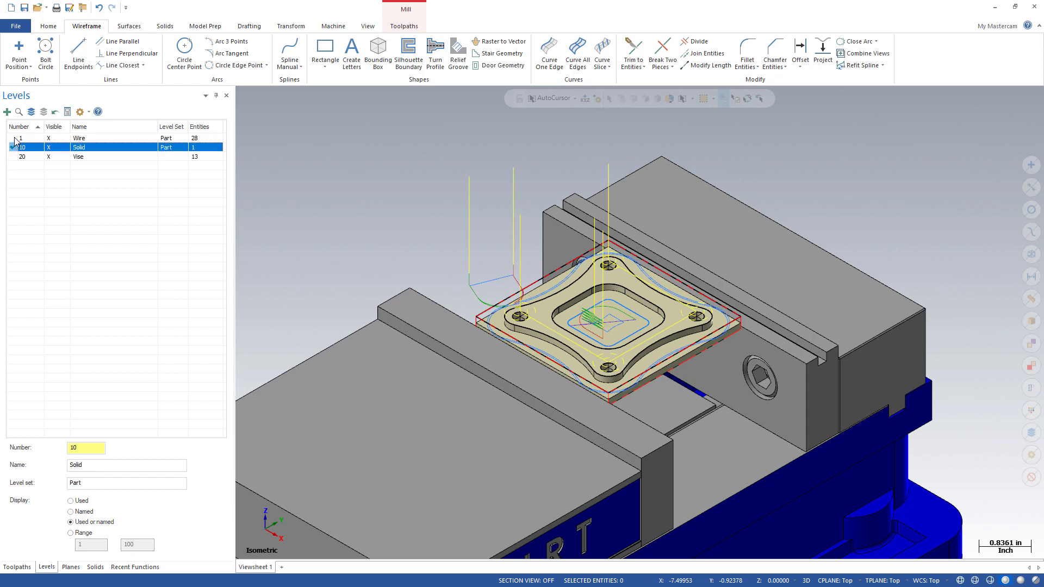
{"action": "left_click", "coordinate": [14, 139]}
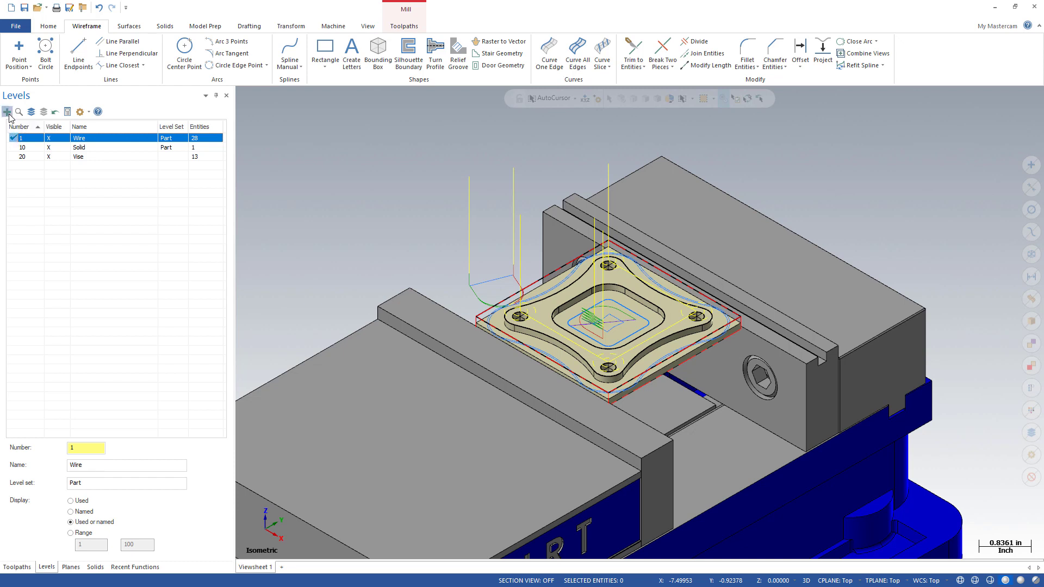
- Add a new level and renumber it to 500
{"action": "left_click", "coordinate": [8, 112]}
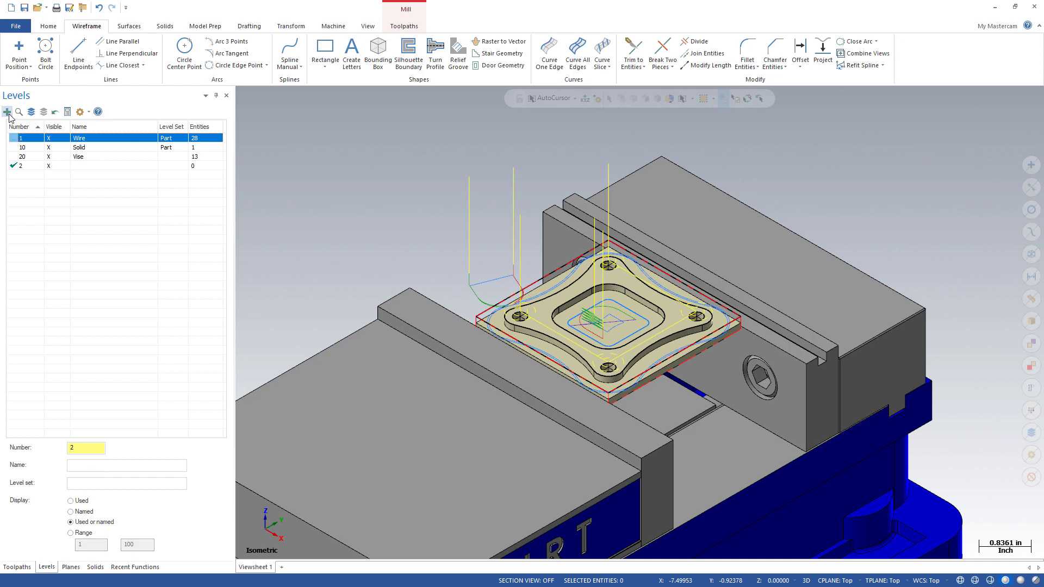
{"action": "left_click", "coordinate": [26, 167]}
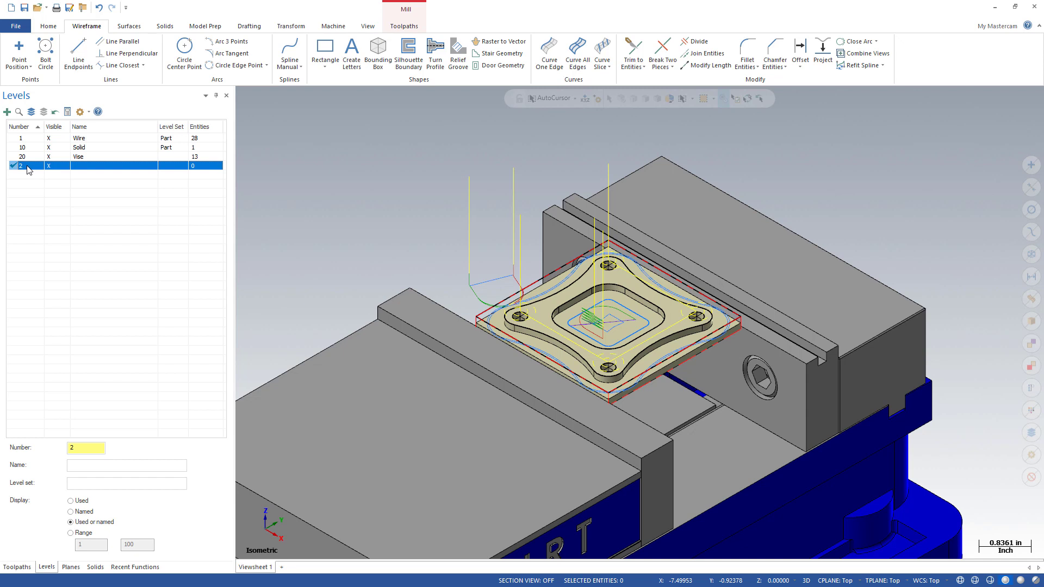
{"action": "left_click", "coordinate": [26, 166]}
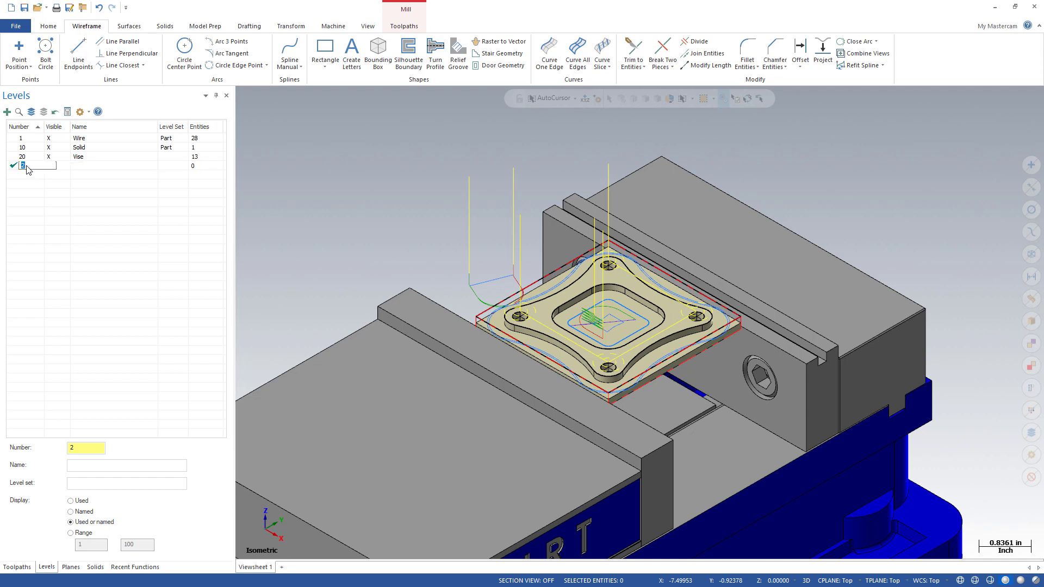
{"action": "key", "text": "Return"}
{"action": "left_click", "coordinate": [87, 170]}
{"action": "left_click", "coordinate": [97, 182]}
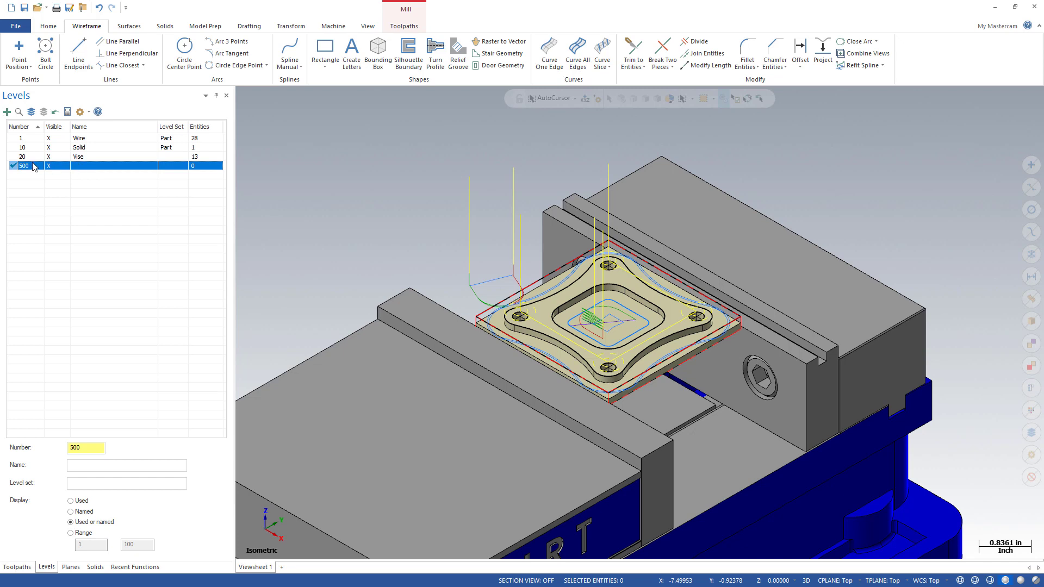
- Try to clear the selected empty level 500, and make the Wire level active
{"action": "right_click", "coordinate": [79, 167]}
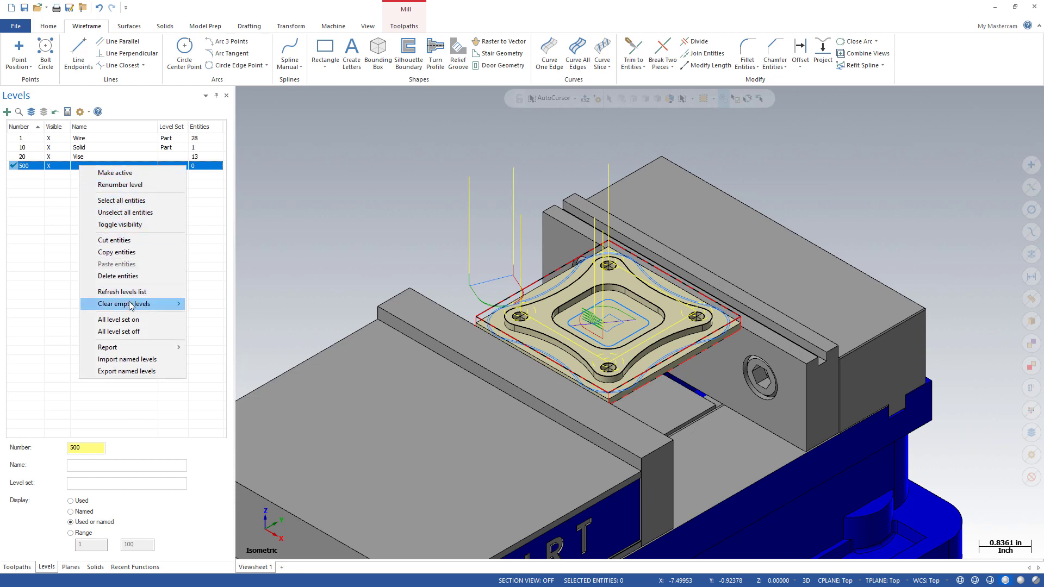
{"action": "mouse_move", "coordinate": [131, 305]}
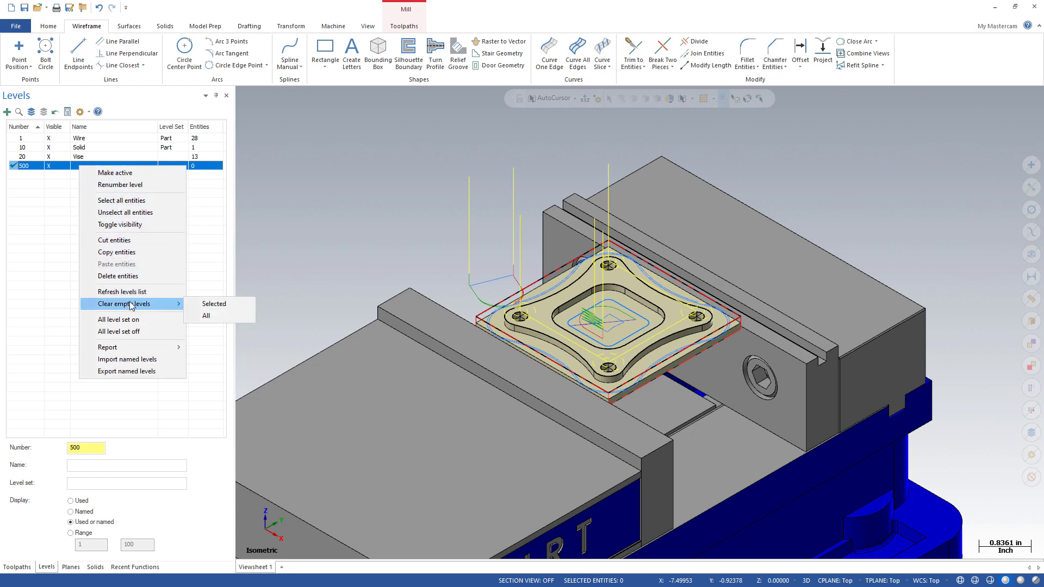
{"action": "left_click", "coordinate": [217, 307]}
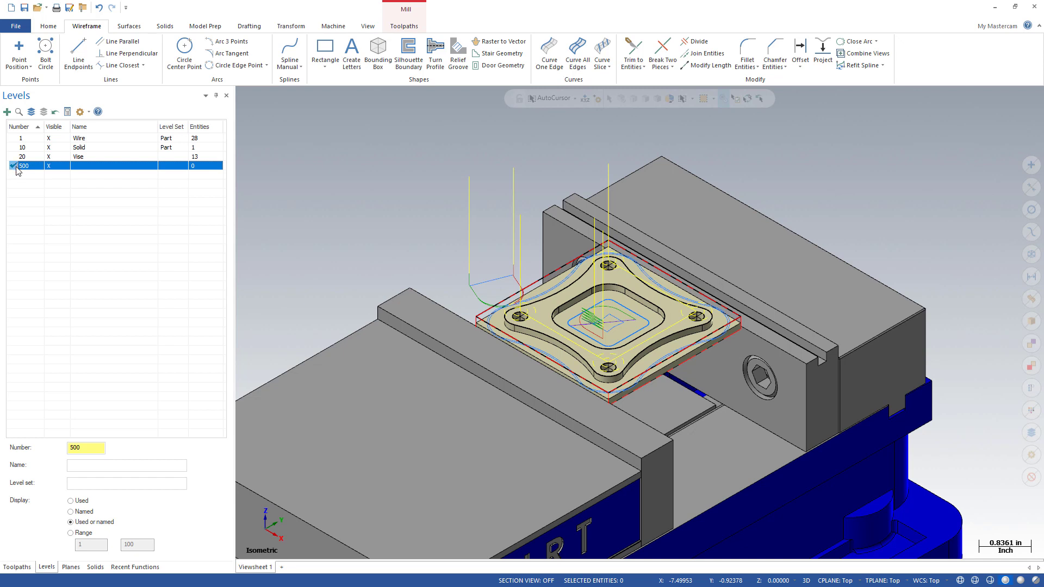
{"action": "left_click", "coordinate": [16, 139]}
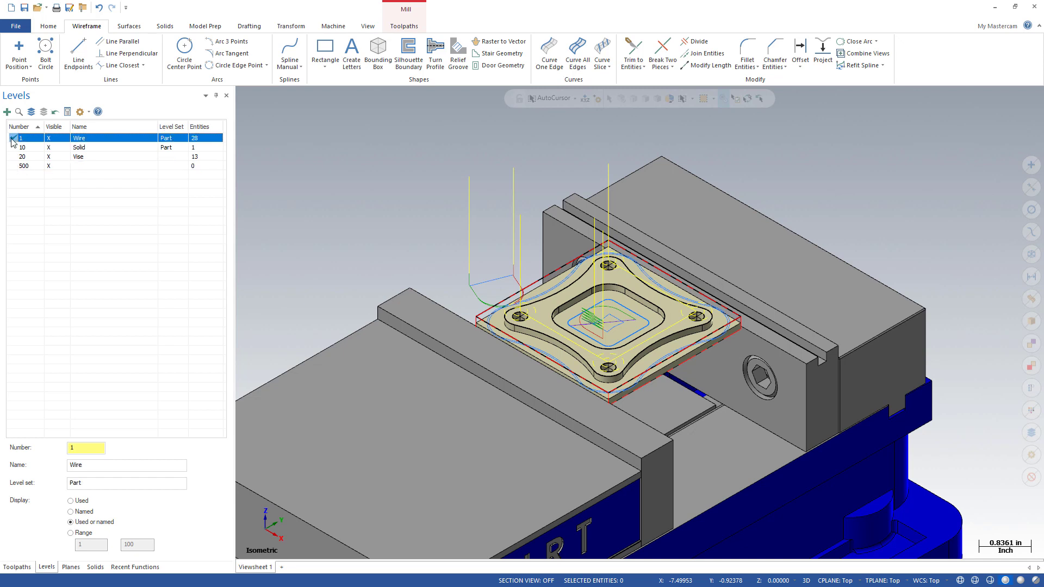
- Clear the selected empty level 500 from the levels list
{"action": "left_click", "coordinate": [88, 166]}
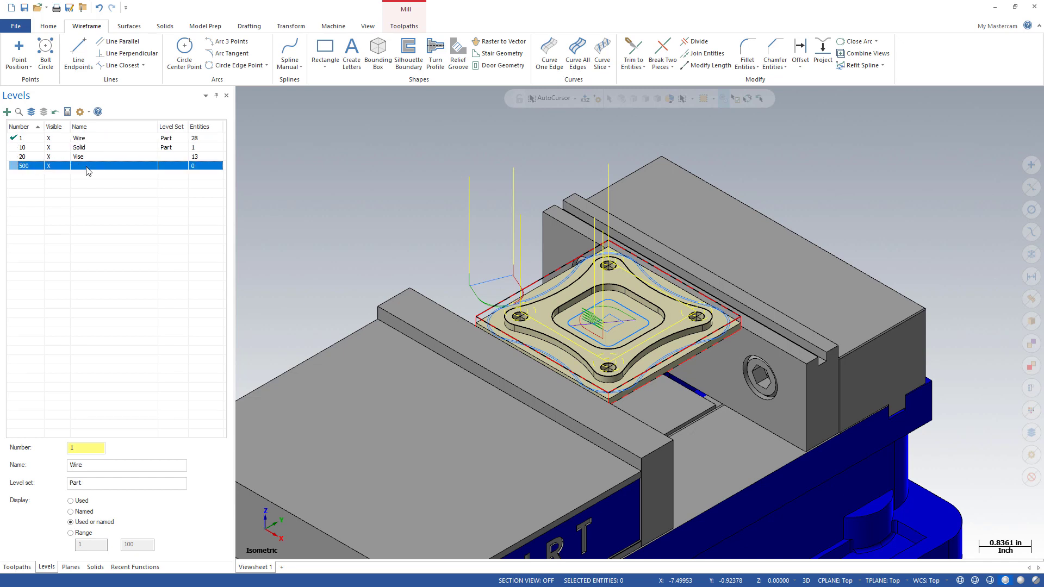
{"action": "right_click", "coordinate": [88, 170]}
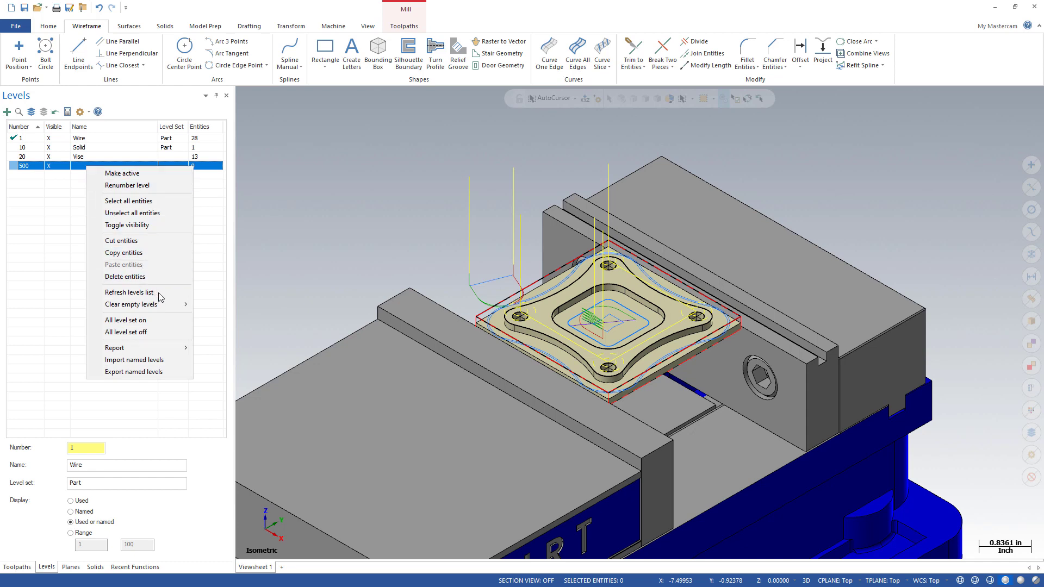
{"action": "mouse_move", "coordinate": [166, 306]}
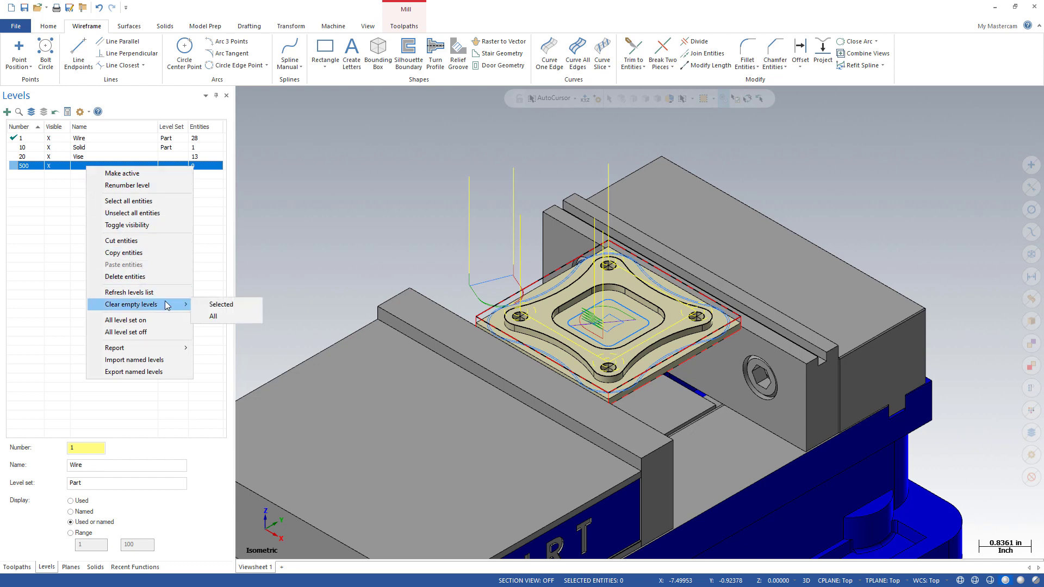
{"action": "left_click", "coordinate": [223, 308]}
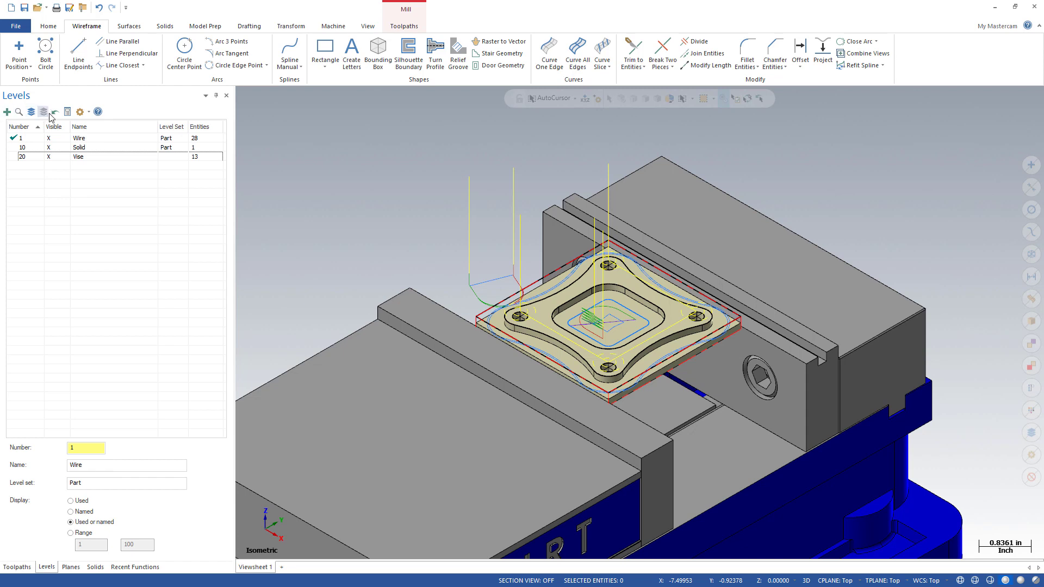
- Find the level of the socket-head screw in the vise jaw by picking it in the model, making that level active
{"action": "left_click", "coordinate": [20, 113]}
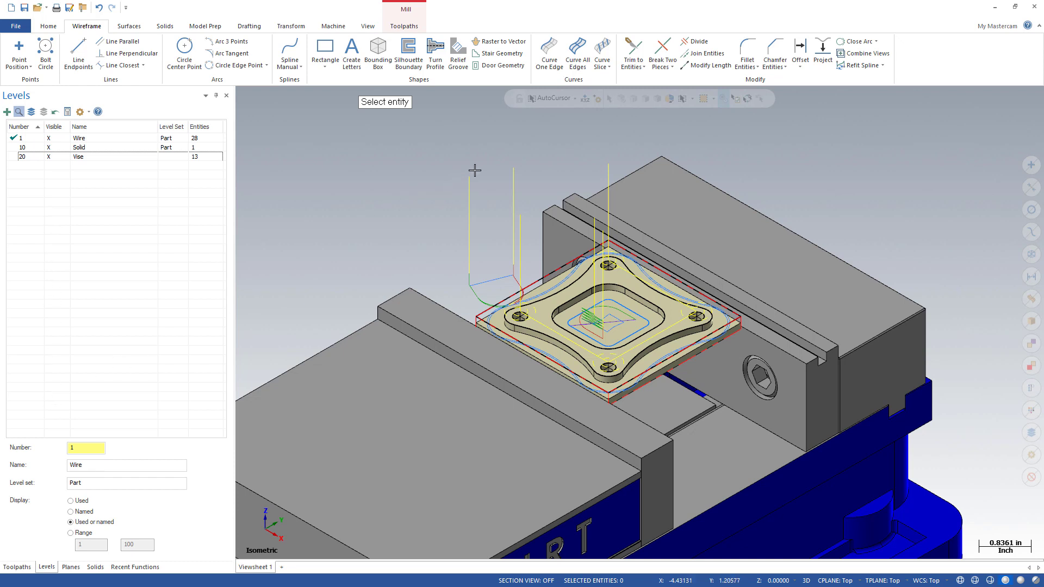
{"action": "left_click", "coordinate": [761, 377]}
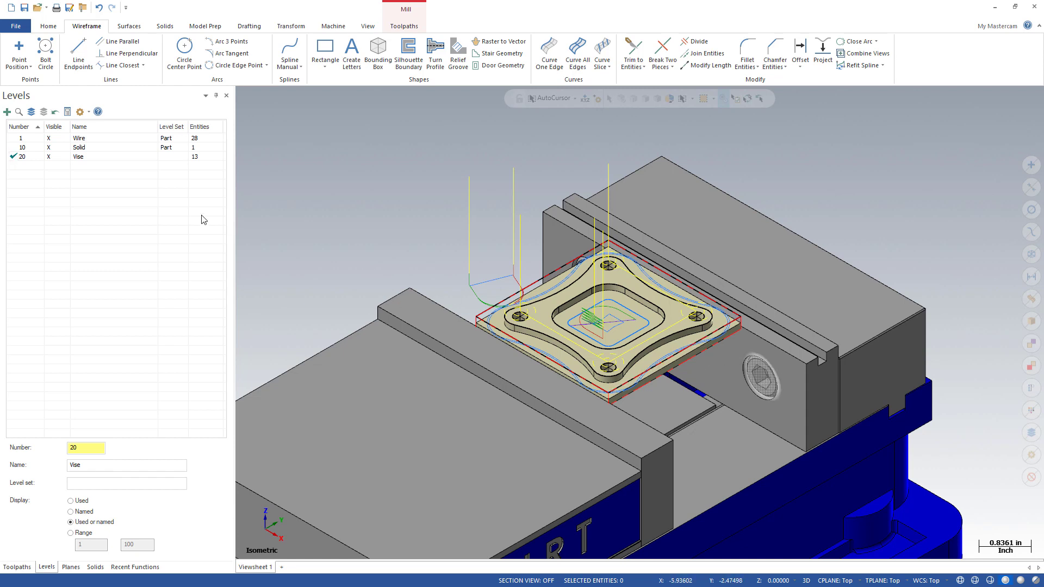
- Hide and reshow the Solid and Wire levels individually, and turn all levels off and back on at once
{"action": "left_click", "coordinate": [48, 147]}
{"action": "left_click", "coordinate": [53, 139]}
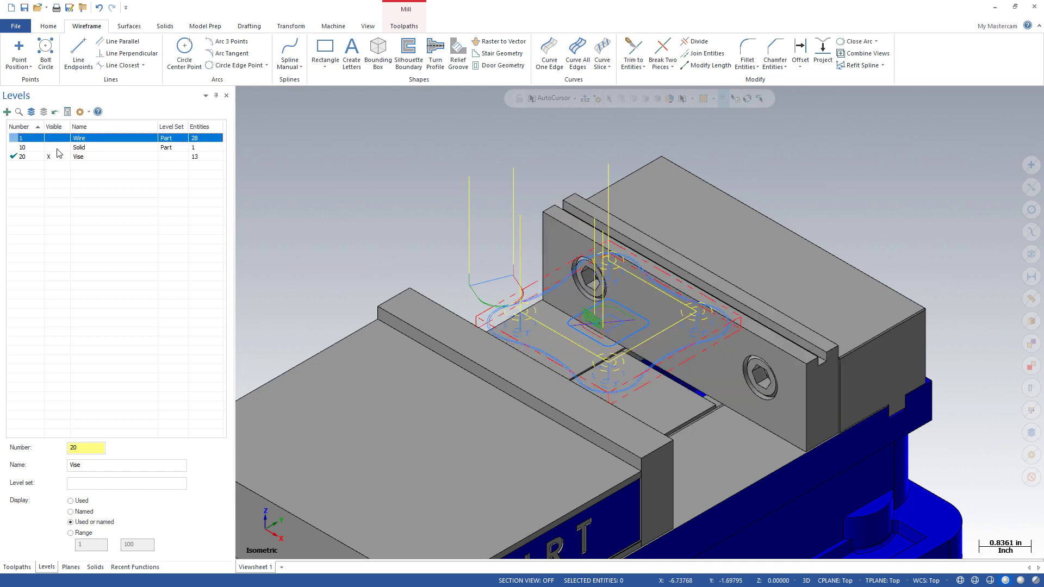
{"action": "left_click", "coordinate": [49, 148]}
{"action": "left_click", "coordinate": [51, 140]}
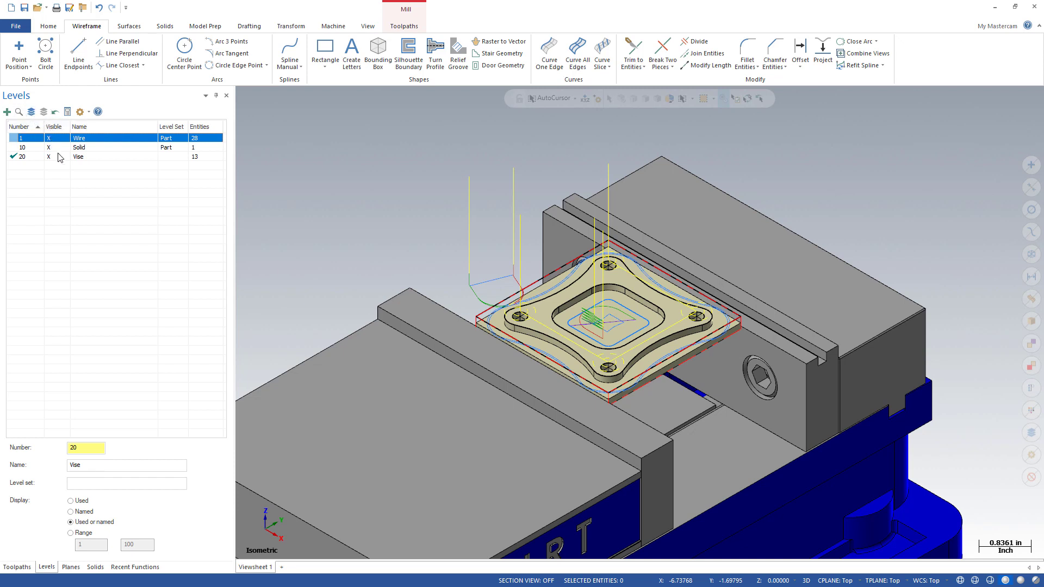
{"action": "left_click", "coordinate": [43, 112]}
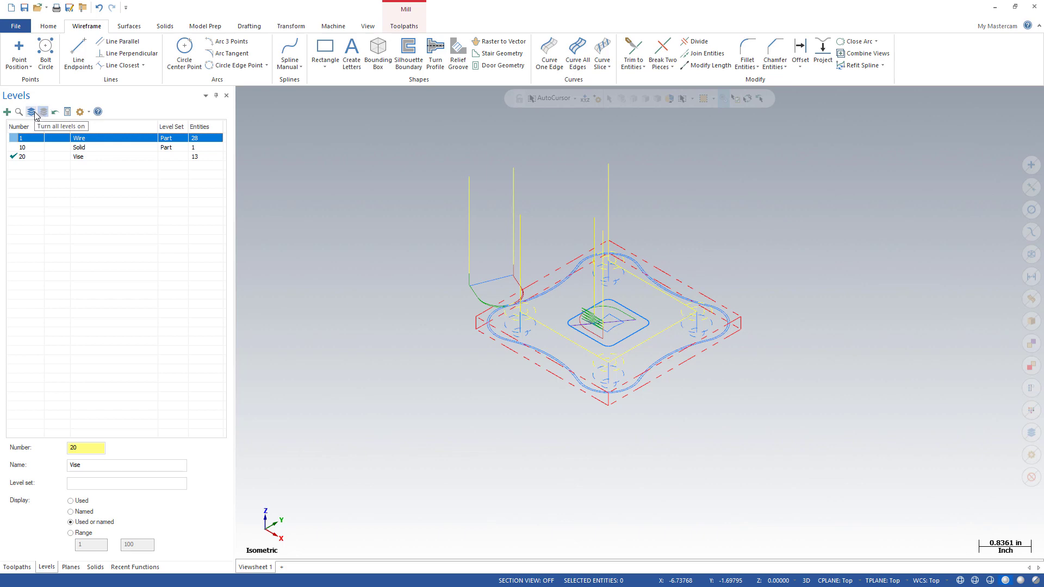
{"action": "left_click", "coordinate": [34, 113]}
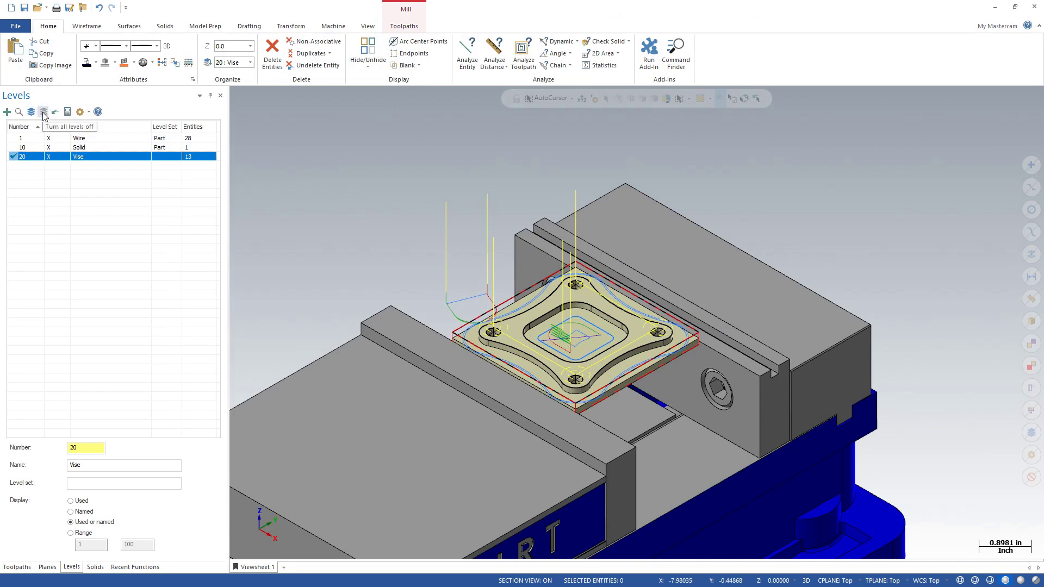
- With Wire active and Vise hidden, toggle all levels on and back, and all levels off and back
{"action": "left_click", "coordinate": [13, 139]}
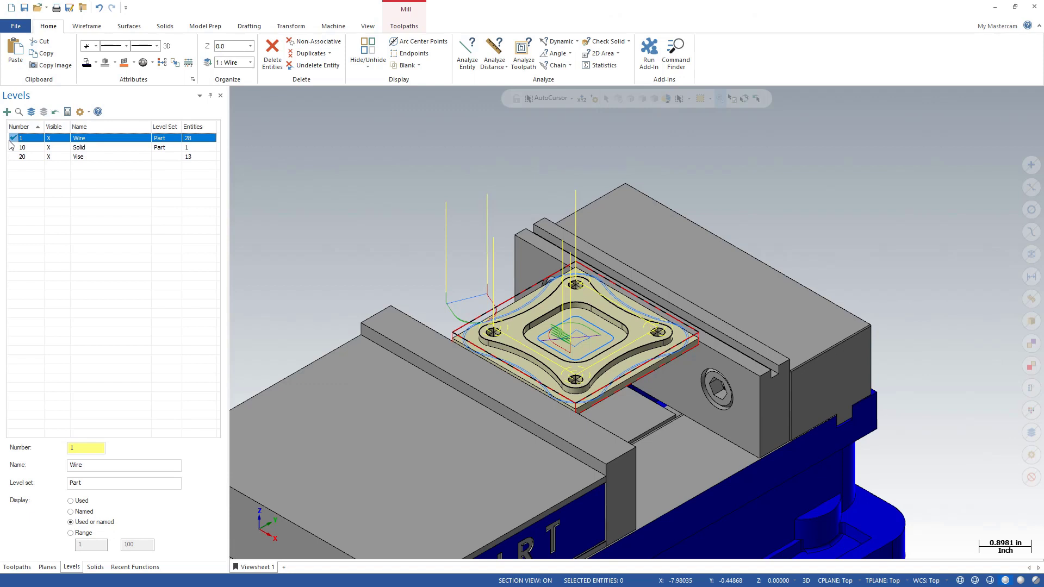
{"action": "left_click", "coordinate": [48, 157]}
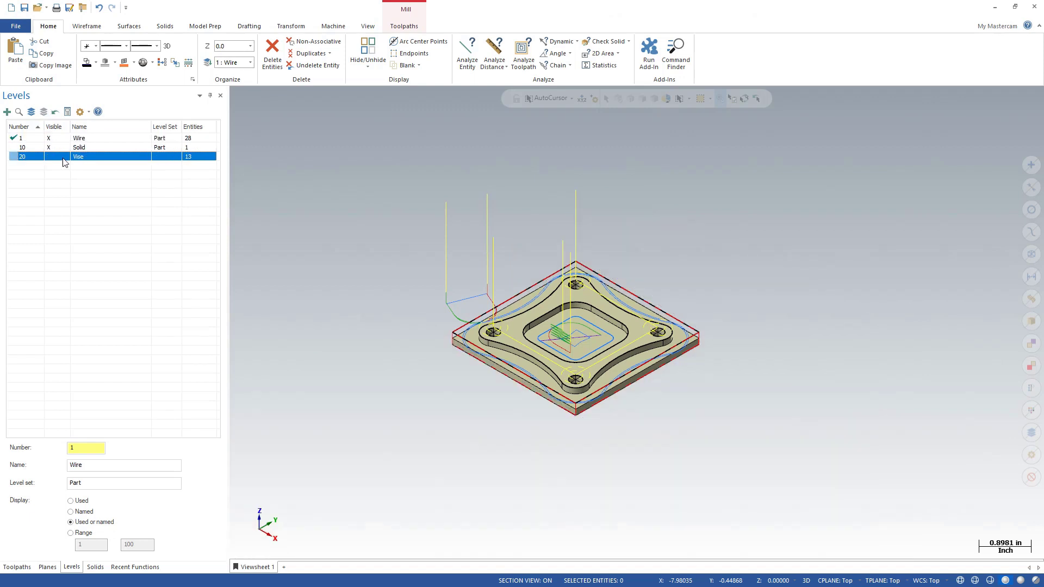
{"action": "left_click", "coordinate": [32, 113]}
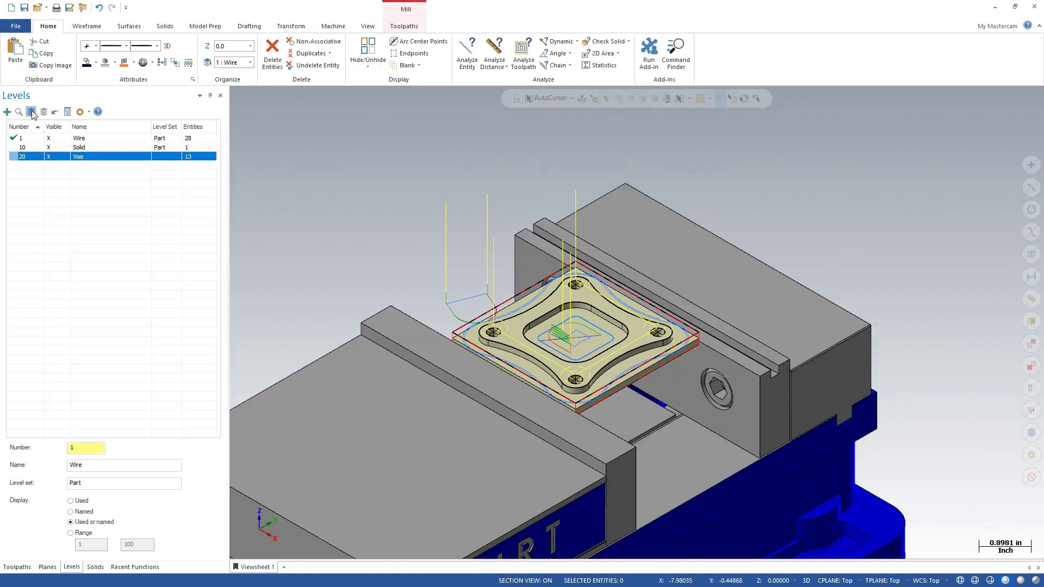
{"action": "left_click", "coordinate": [32, 112]}
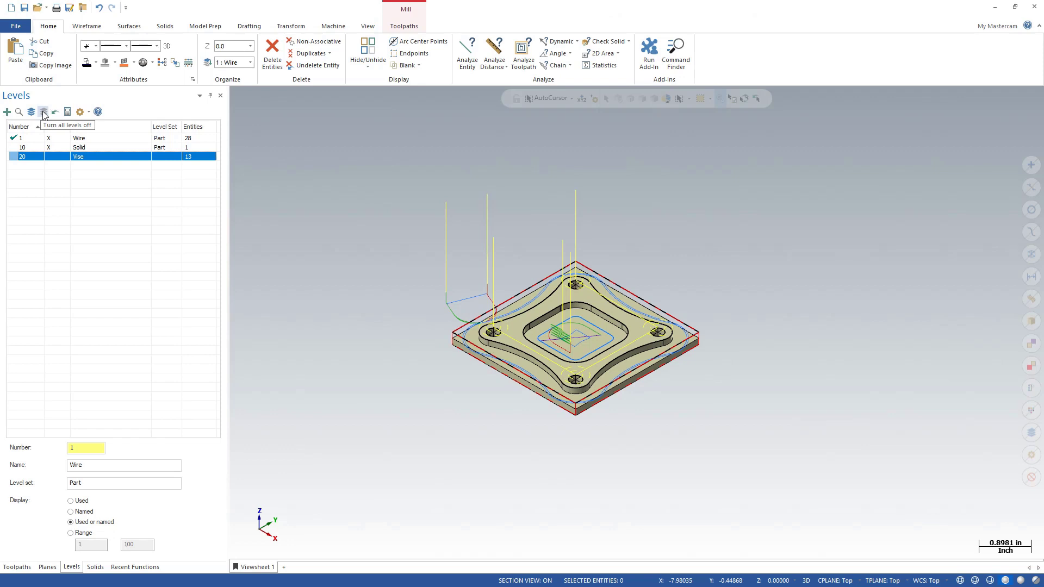
{"action": "left_click", "coordinate": [43, 113]}
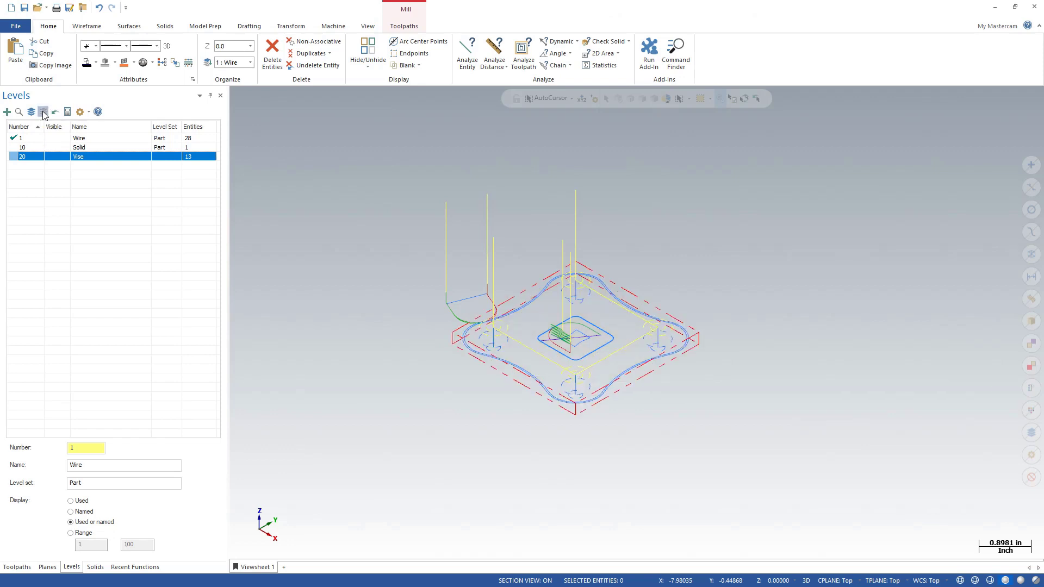
{"action": "left_click", "coordinate": [43, 113]}
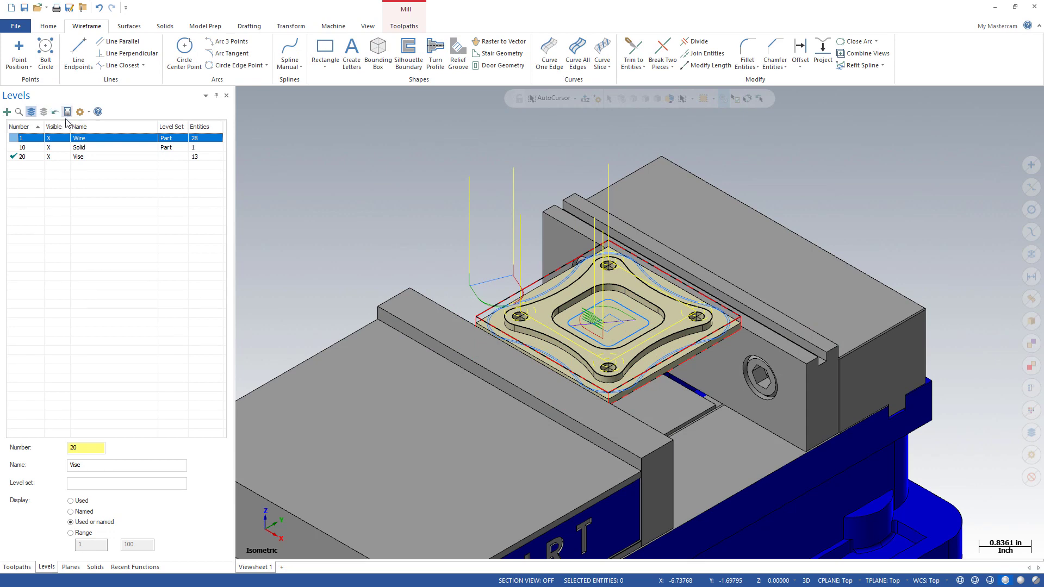
- Reset all levels to their original visibility, and collapse and restore the level properties below the list
{"action": "left_click", "coordinate": [55, 113]}
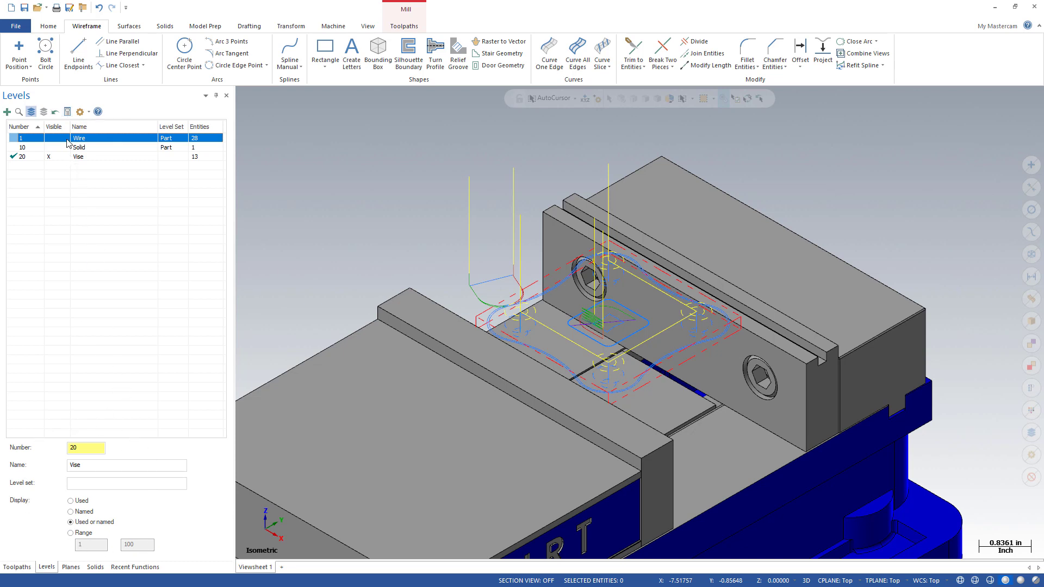
{"action": "left_click", "coordinate": [67, 112]}
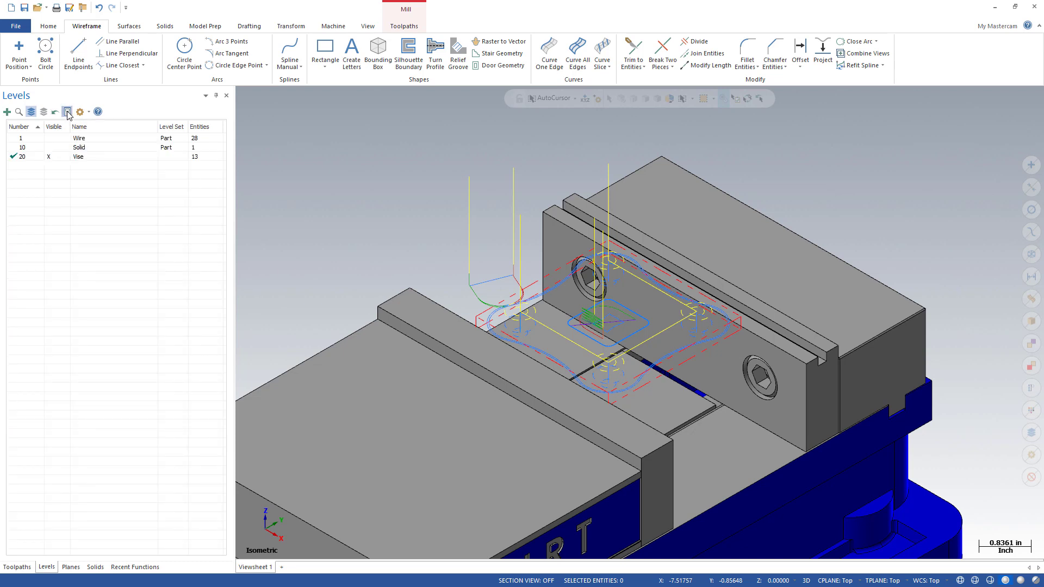
{"action": "left_click", "coordinate": [68, 112]}
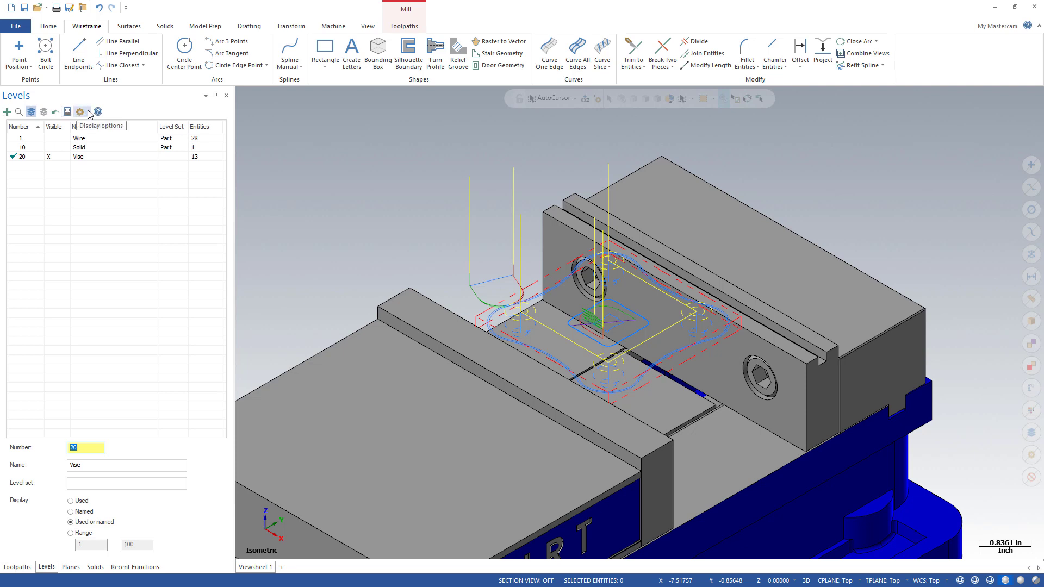
- Look over the level display options, make Wire the active level and hide it
{"action": "left_click", "coordinate": [81, 112]}
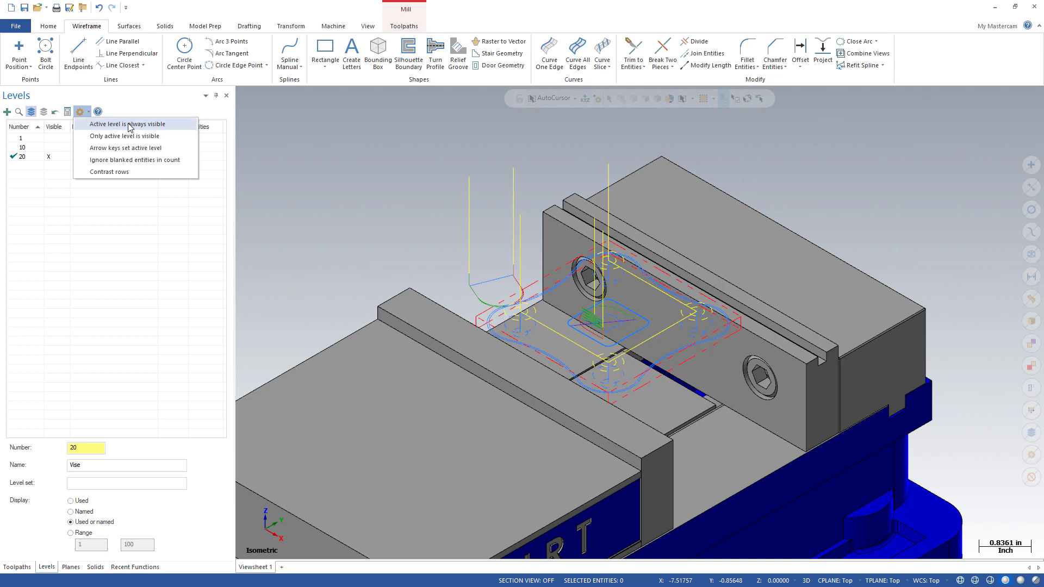
{"action": "left_click", "coordinate": [38, 176]}
{"action": "left_click", "coordinate": [15, 139]}
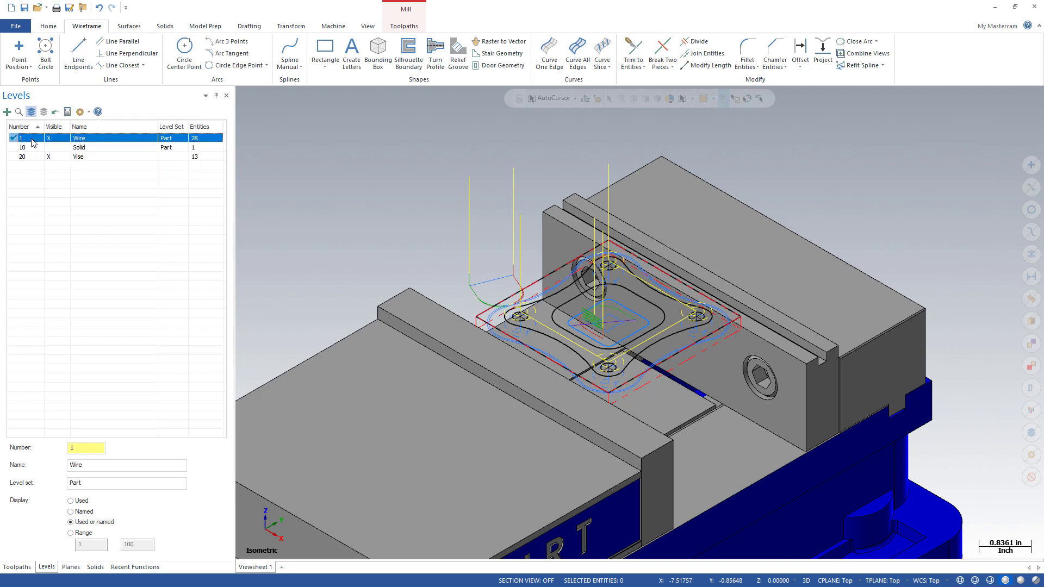
{"action": "left_click", "coordinate": [49, 138]}
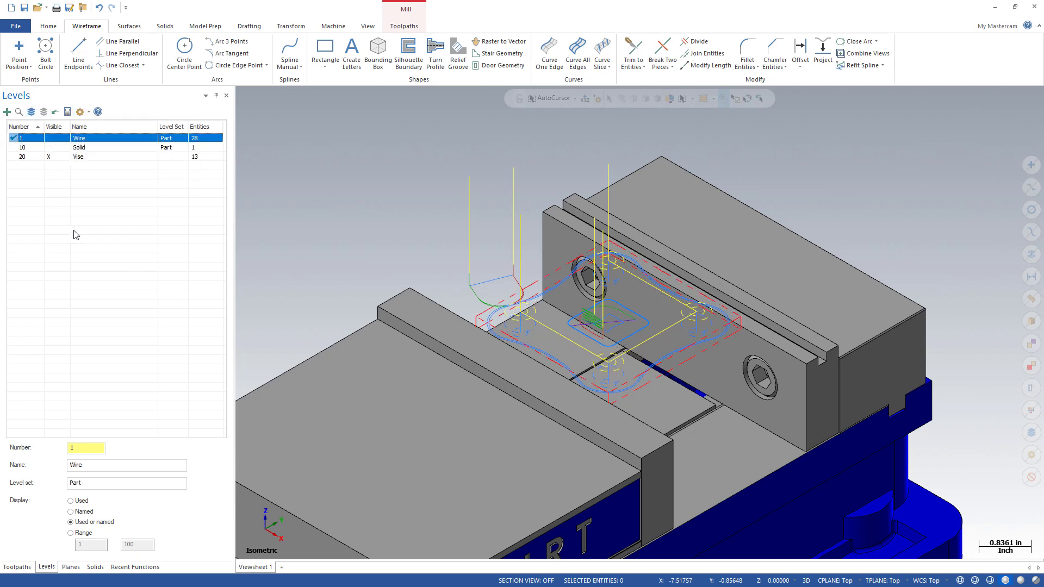
- Turn on the display option Active level is always visible and make Solid the active level
{"action": "left_click", "coordinate": [87, 111]}
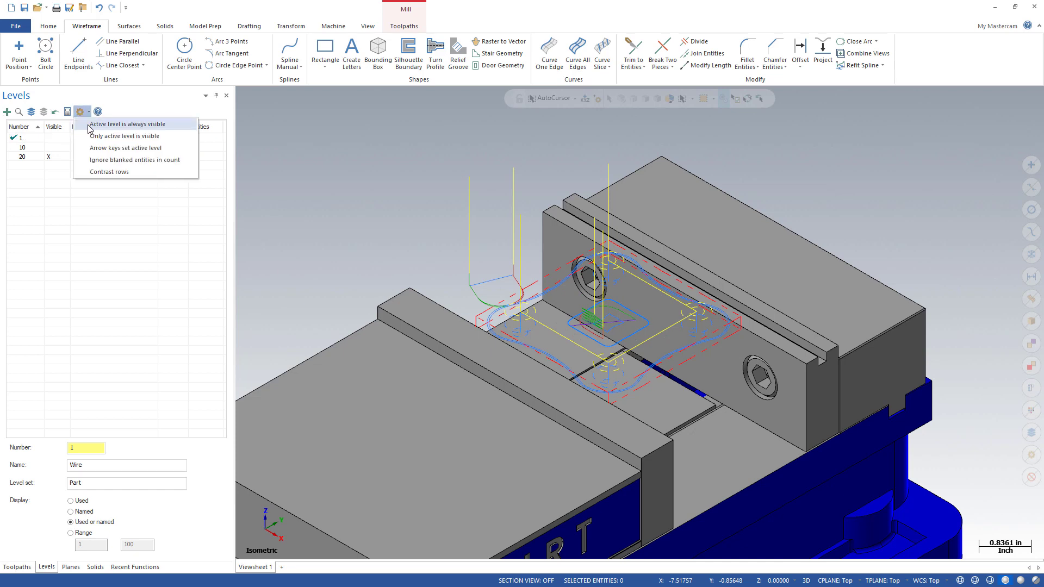
{"action": "left_click", "coordinate": [89, 123]}
{"action": "left_click", "coordinate": [18, 147]}
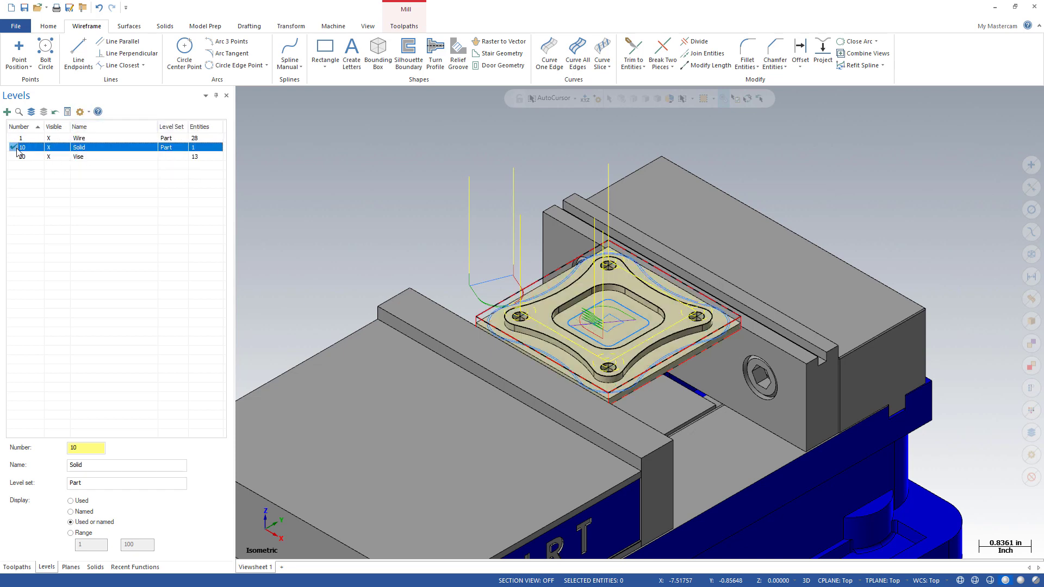
- Hide the Wire and Vise levels, make Wire the active level and show Vise again
{"action": "left_click", "coordinate": [53, 139]}
{"action": "left_click", "coordinate": [53, 155]}
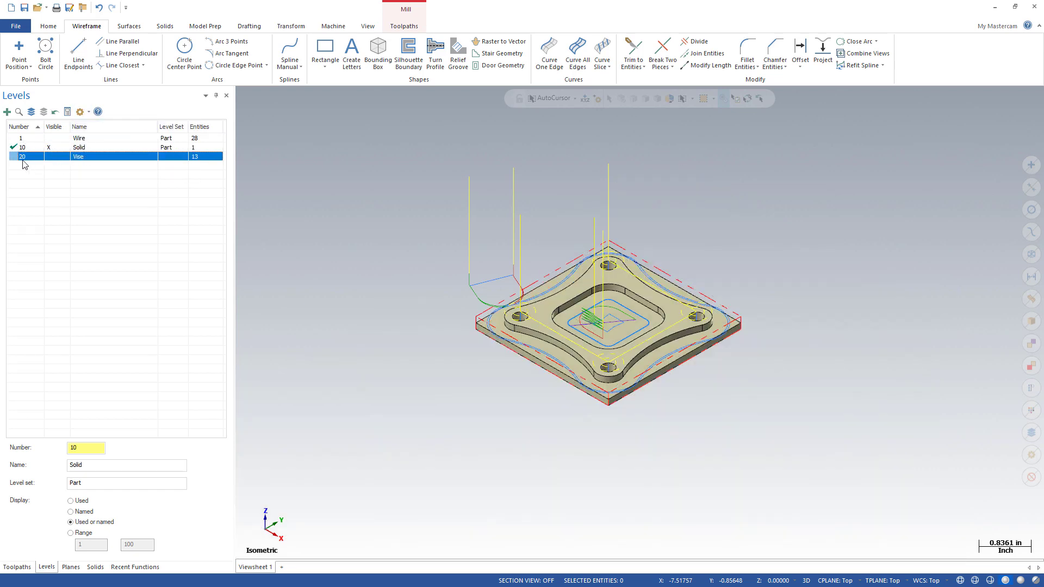
{"action": "left_click", "coordinate": [11, 137]}
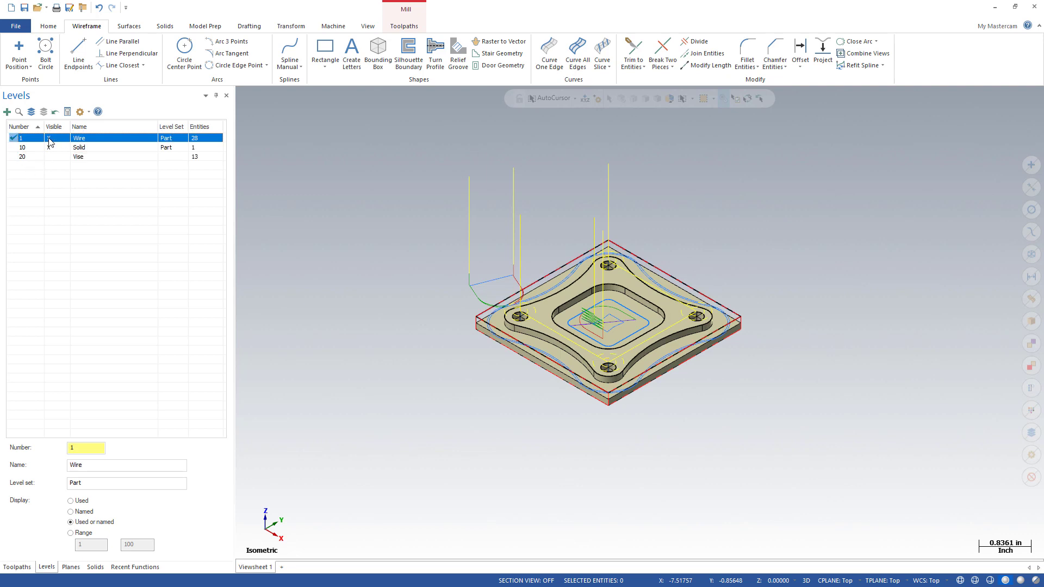
{"action": "left_click", "coordinate": [55, 156]}
- Turn off Active level is always visible and turn on Only active level is visible
{"action": "left_click", "coordinate": [81, 111]}
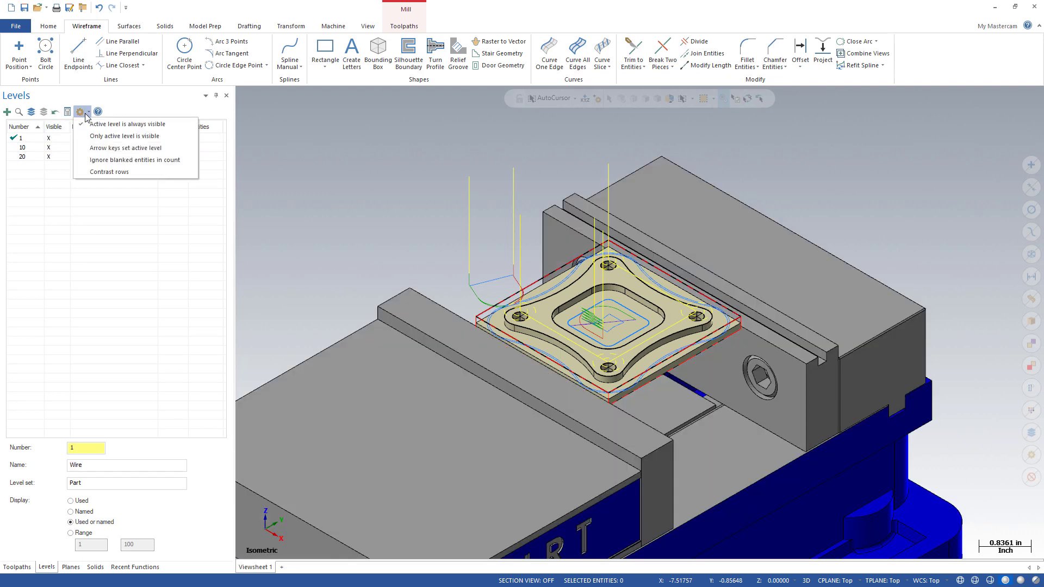
{"action": "left_click", "coordinate": [83, 125]}
{"action": "left_click", "coordinate": [81, 112]}
{"action": "left_click", "coordinate": [136, 137]}
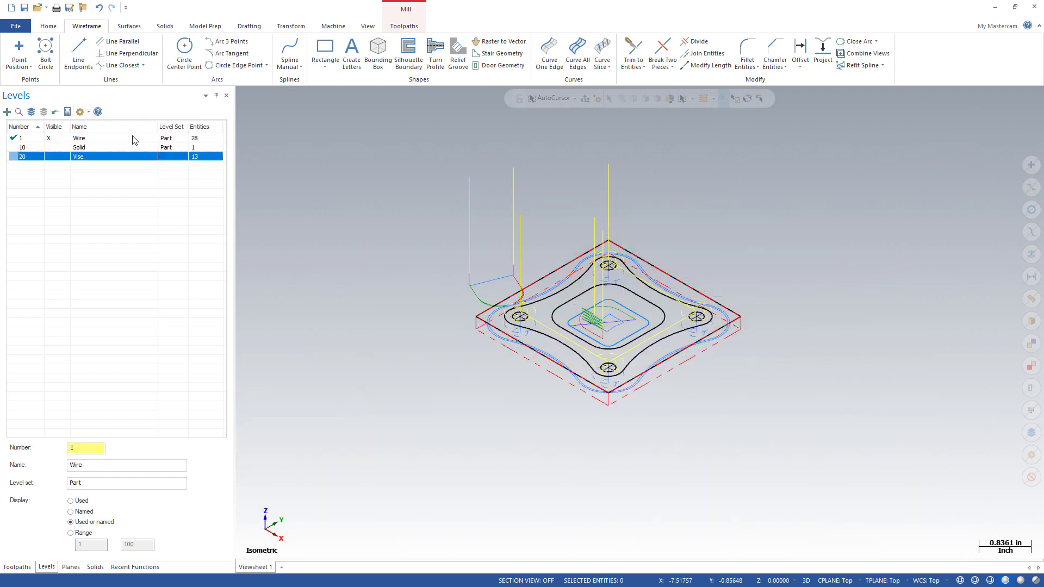
- Cycle the active level through Solid and Vise and back to Wire with only the active level displayed
{"action": "left_click", "coordinate": [18, 148]}
{"action": "left_click", "coordinate": [17, 156]}
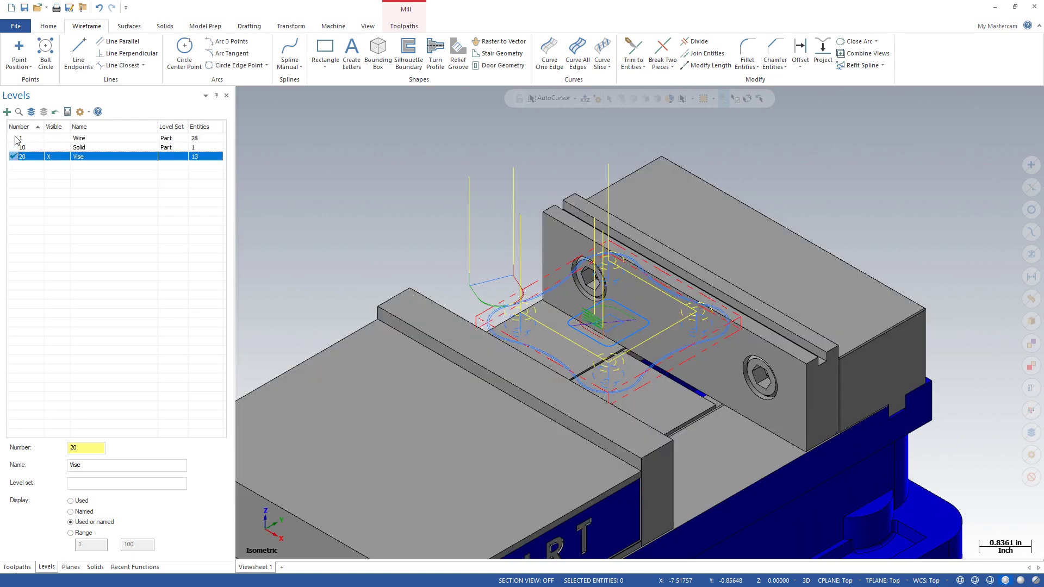
{"action": "left_click", "coordinate": [15, 141]}
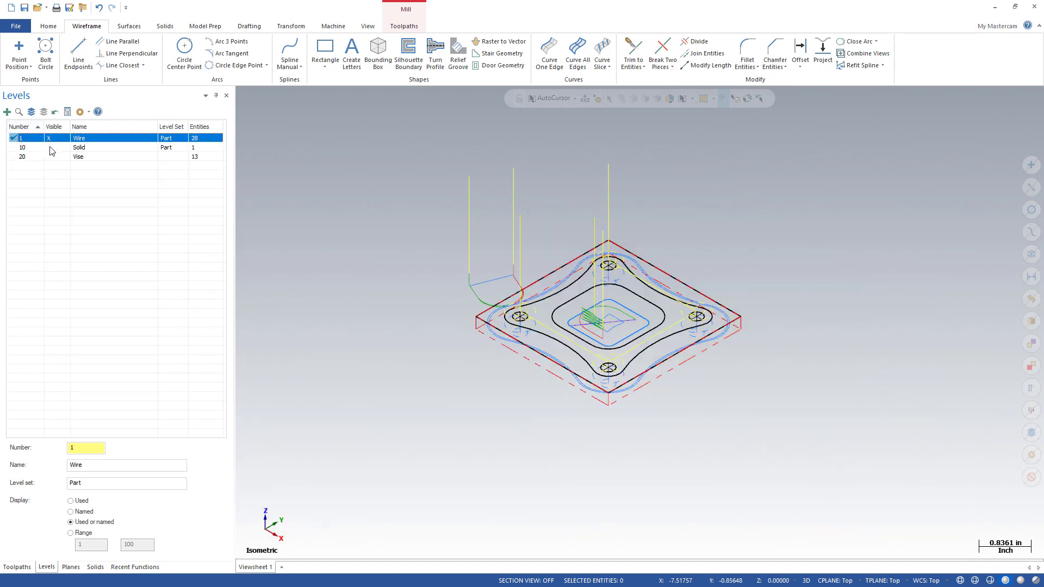
- Show the Solid level alongside Wire, check the display options and make Solid the active level
{"action": "left_click", "coordinate": [50, 148]}
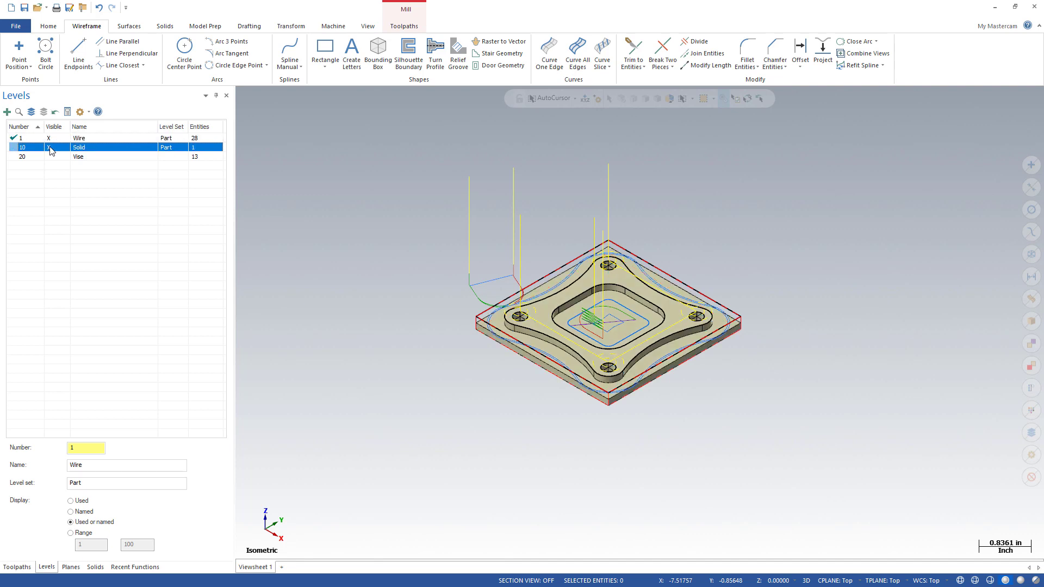
{"action": "left_click", "coordinate": [88, 112]}
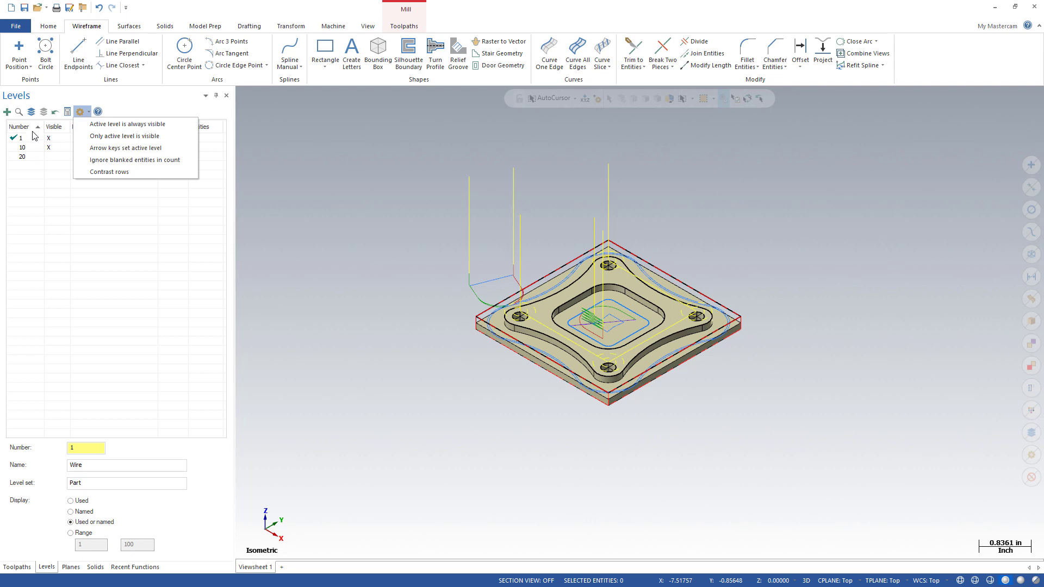
{"action": "left_click", "coordinate": [19, 147]}
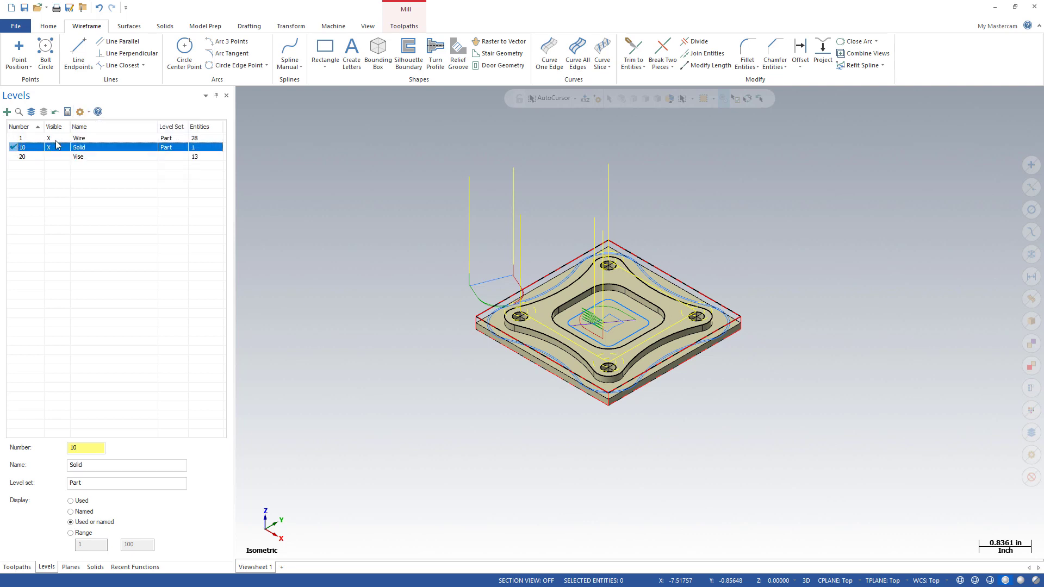
- Step the row selection through the Wire, Solid and Vise levels with Arrow keys set active level turned off
{"action": "left_click", "coordinate": [87, 112]}
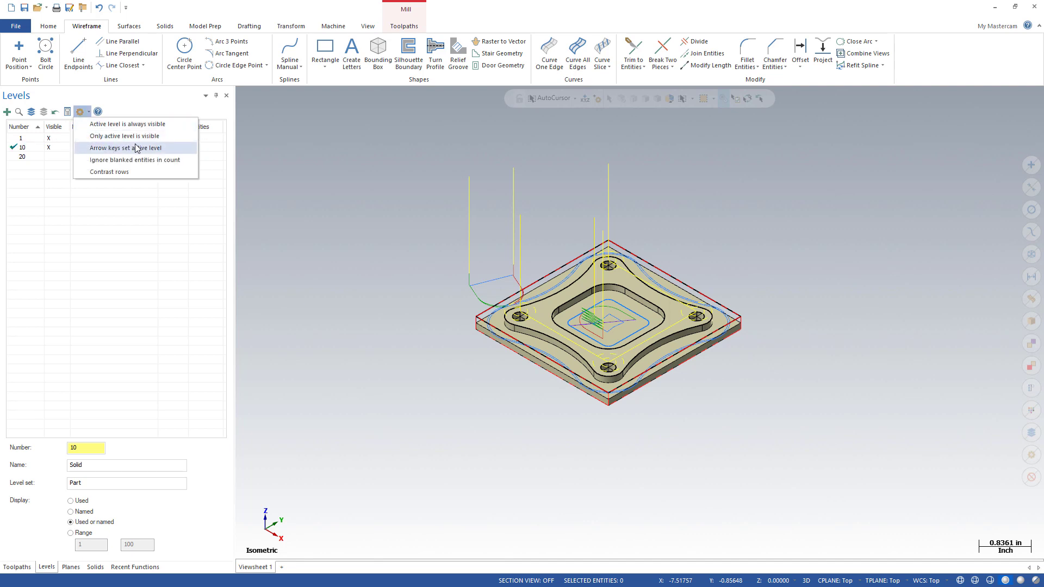
{"action": "left_click", "coordinate": [49, 166]}
{"action": "left_click", "coordinate": [95, 148]}
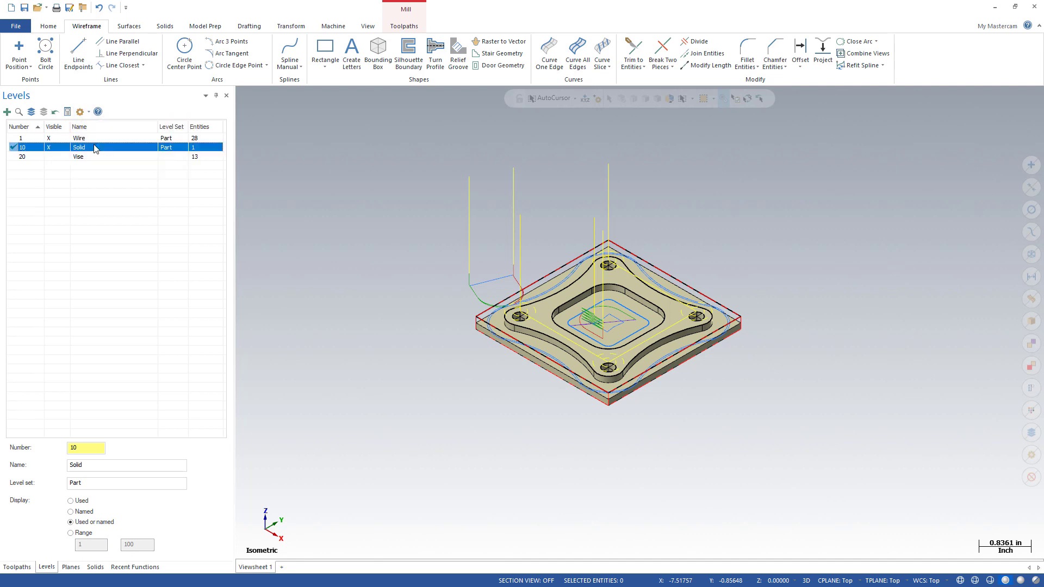
{"action": "key", "text": "Down"}
{"action": "key", "text": "Up"}
{"action": "key", "text": "Up"}
{"action": "key", "text": "Down"}
{"action": "key", "text": "Down"}
{"action": "key", "text": "Up"}
{"action": "key", "text": "Up"}
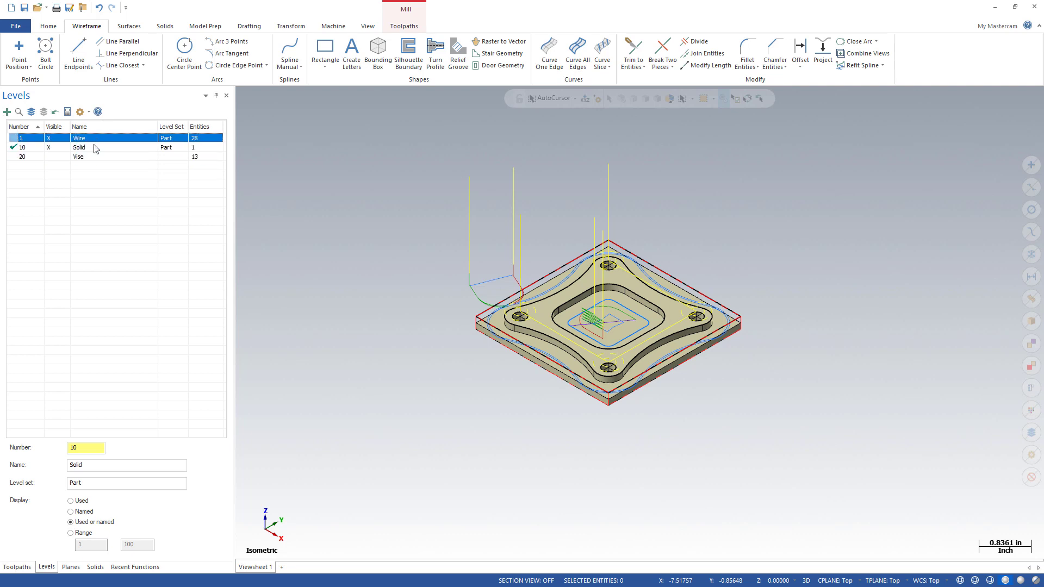
- Turn on Arrow keys set active level and cycle the active level through Solid and Vise, ending on Wire
{"action": "left_click", "coordinate": [80, 111]}
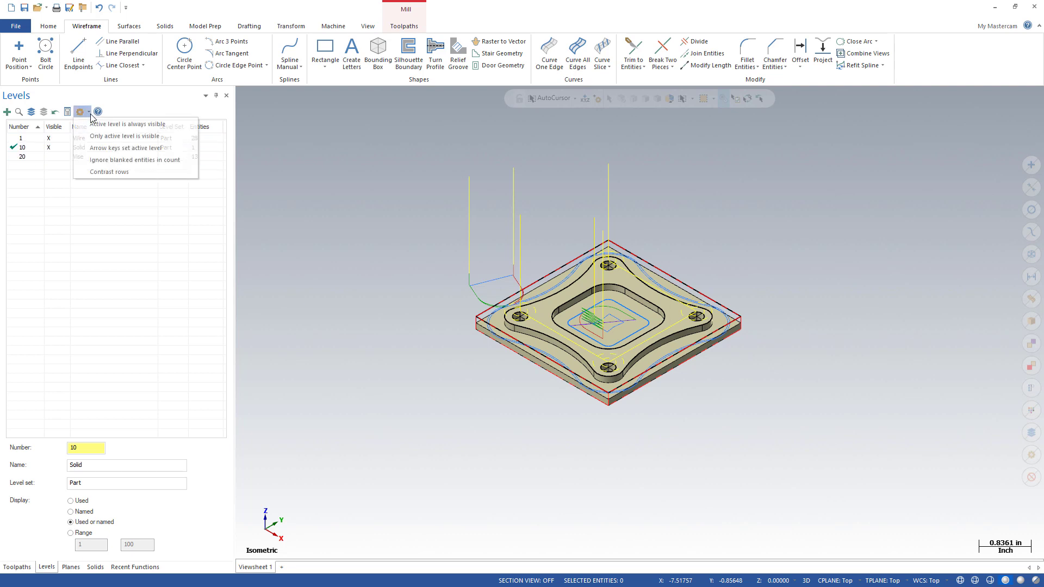
{"action": "left_click", "coordinate": [129, 152]}
{"action": "key", "text": "Down"}
{"action": "key", "text": "Down"}
{"action": "key", "text": "Up"}
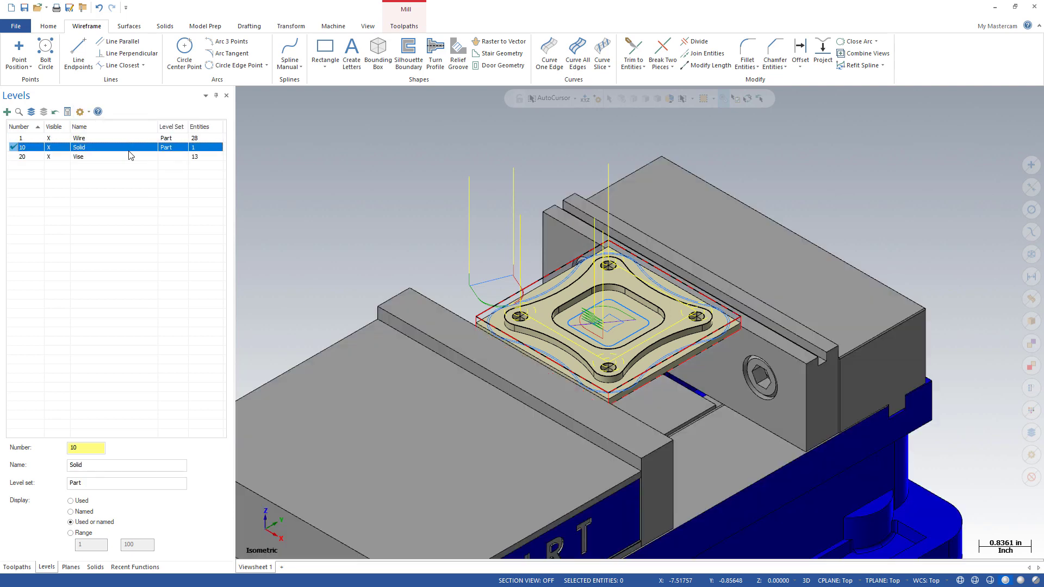
{"action": "key", "text": "Up"}
{"action": "key", "text": "Down"}
{"action": "key", "text": "Down"}
{"action": "key", "text": "Up"}
{"action": "key", "text": "Up"}
{"action": "key", "text": "Down"}
{"action": "key", "text": "Down"}
{"action": "key", "text": "Up"}
{"action": "key", "text": "Up"}
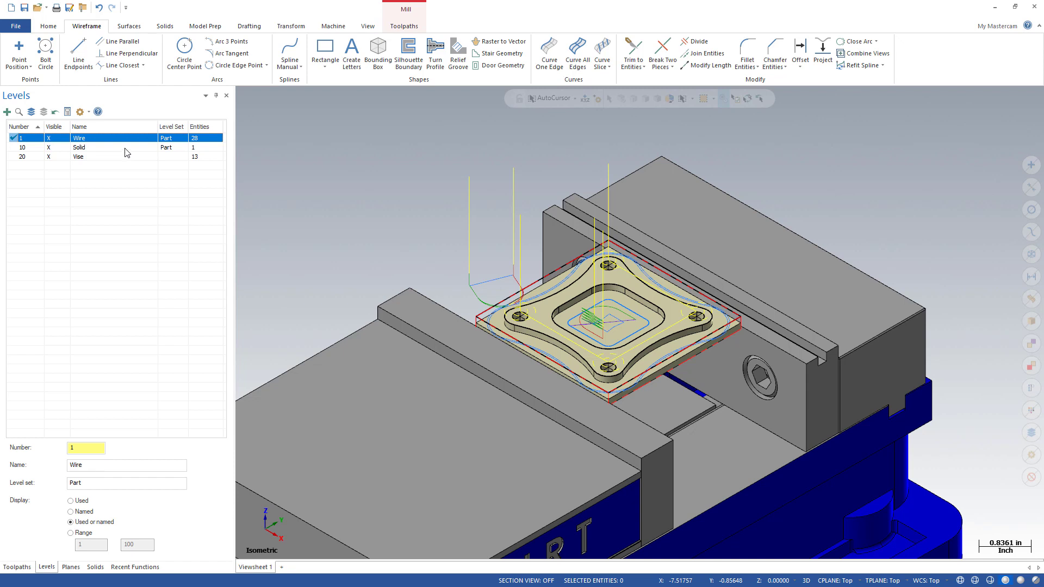
- Turn off Arrow keys set active level and turn on Ignore blanked entities in count
{"action": "left_click", "coordinate": [80, 112]}
{"action": "left_click", "coordinate": [87, 148]}
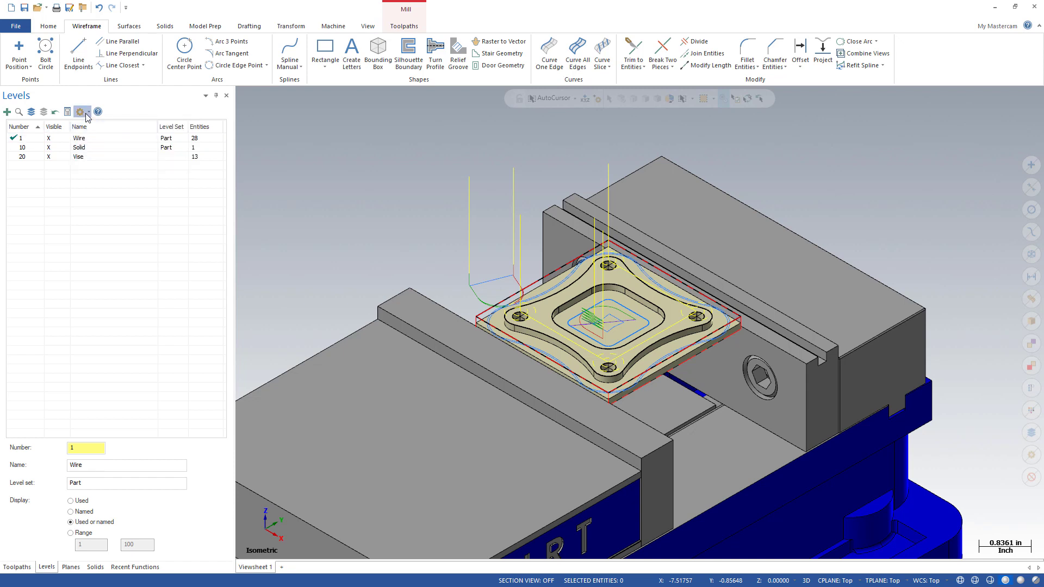
{"action": "left_click", "coordinate": [80, 112]}
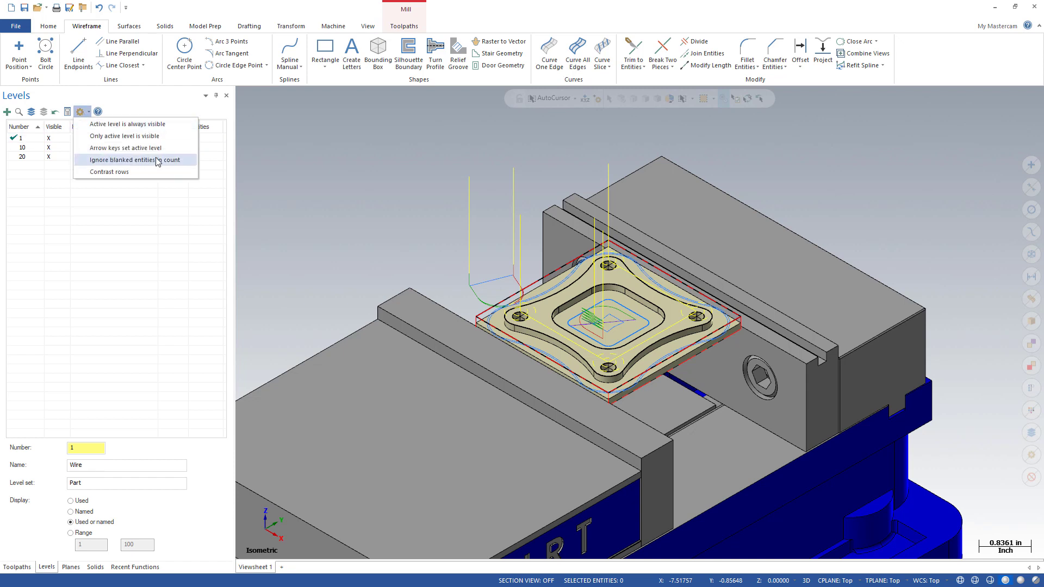
{"action": "left_click", "coordinate": [110, 161]}
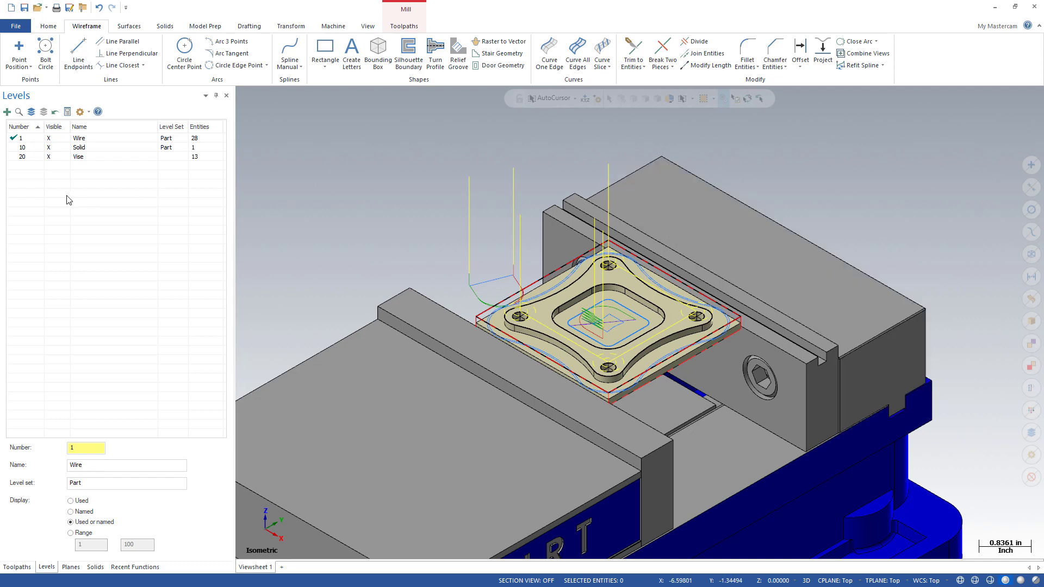
- Make Vise the active level and blank the vise's jaw plate behind the part
{"action": "left_click", "coordinate": [95, 157]}
{"action": "left_click", "coordinate": [14, 158]}
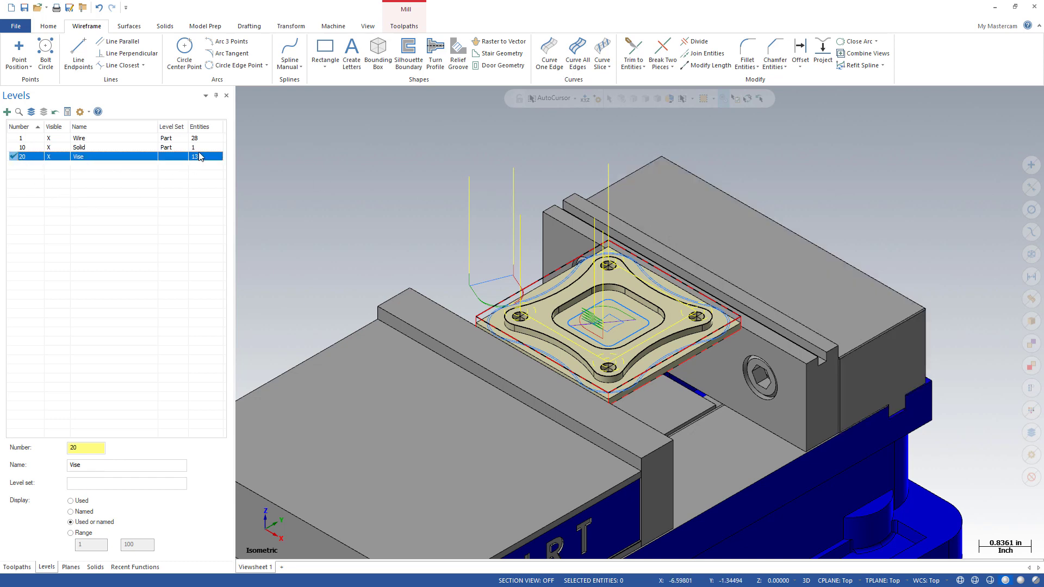
{"action": "left_click", "coordinate": [48, 27]}
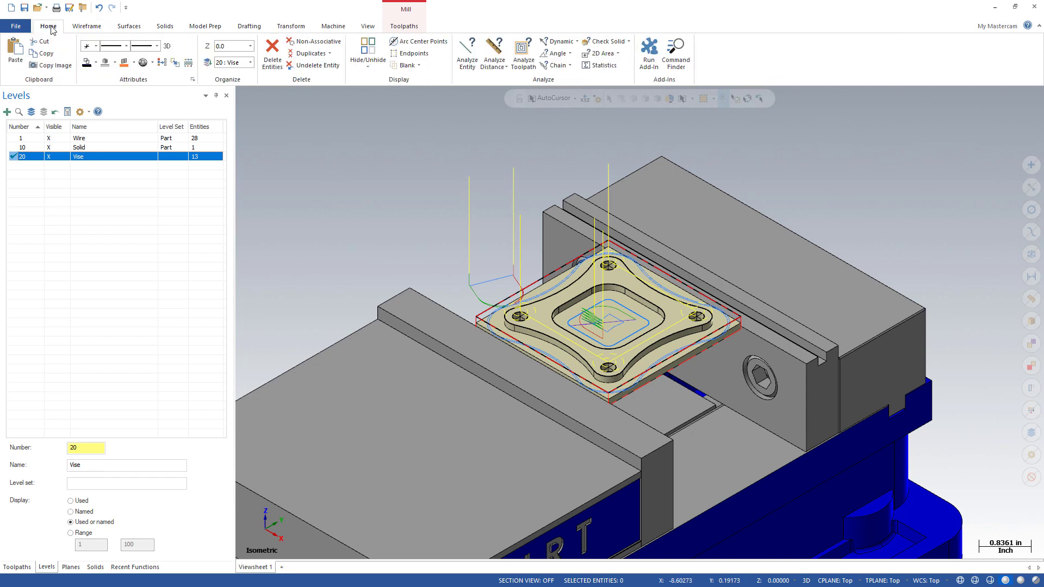
{"action": "left_click", "coordinate": [405, 66]}
{"action": "left_click", "coordinate": [751, 348]}
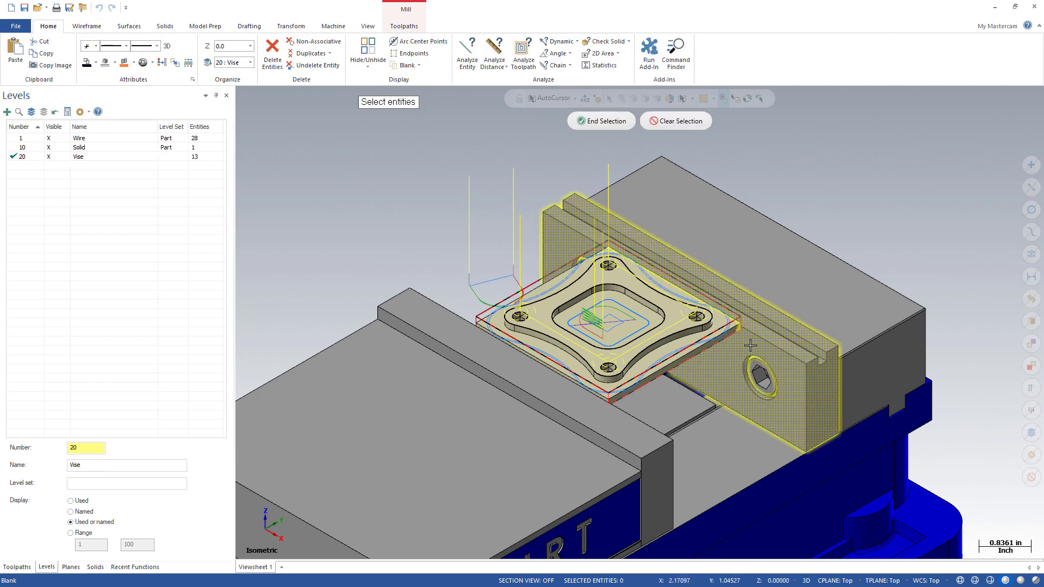
{"action": "left_click", "coordinate": [602, 121]}
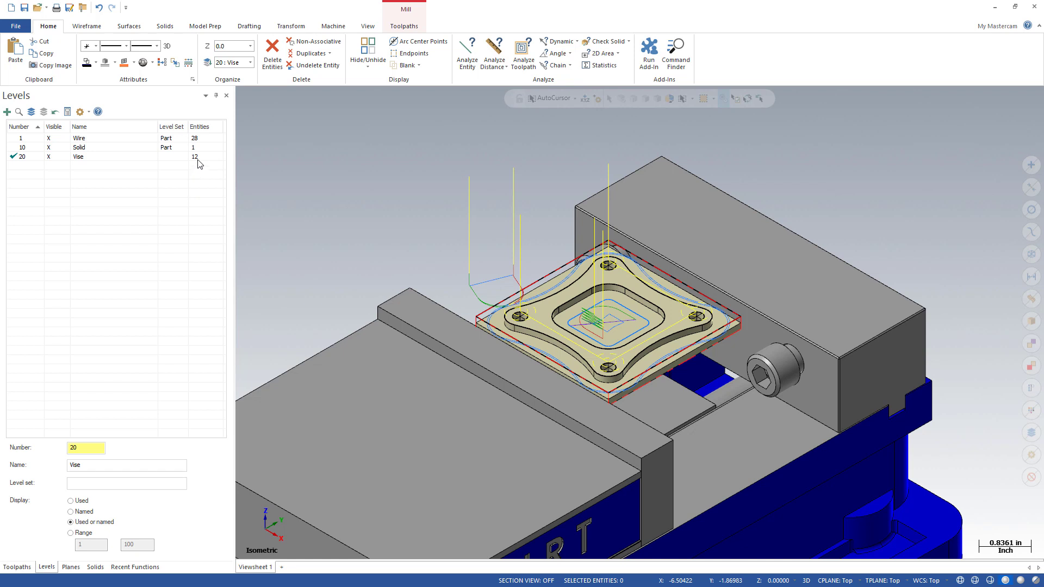
- Turn off Ignore blanked entities in count and unblank the vise's jaw plate
{"action": "left_click", "coordinate": [88, 112]}
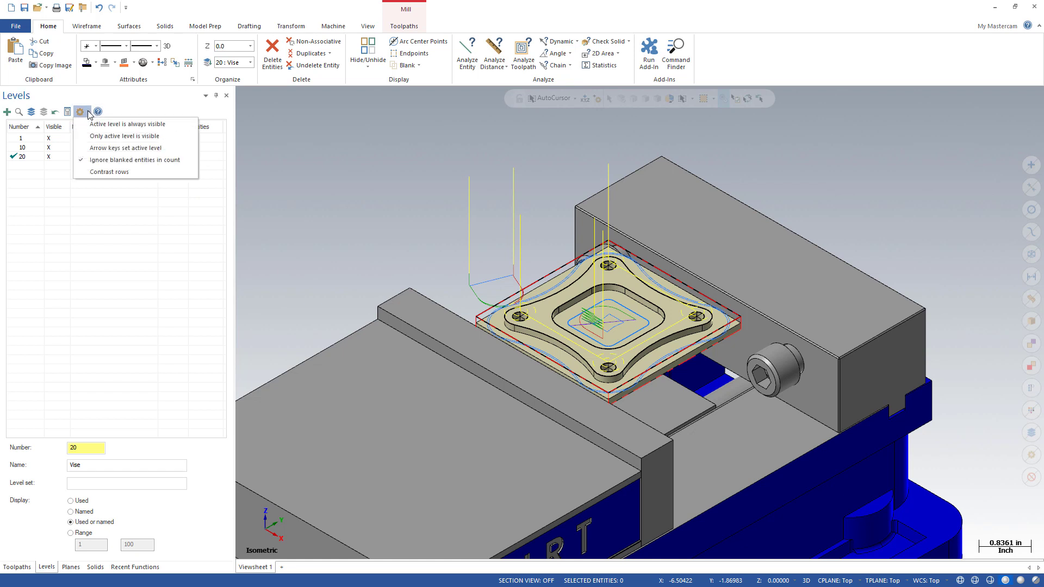
{"action": "left_click", "coordinate": [87, 161]}
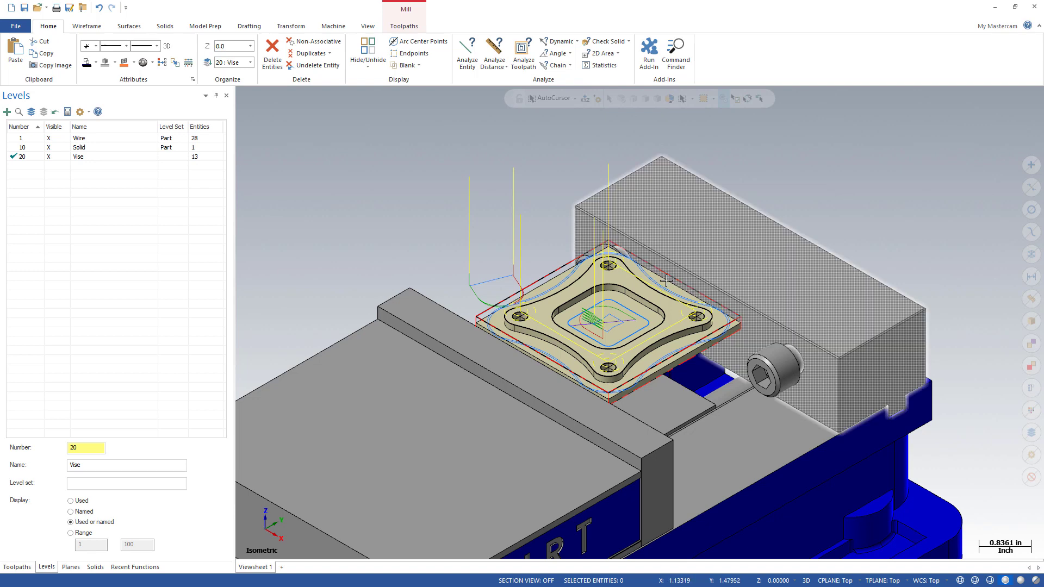
{"action": "left_click", "coordinate": [420, 66]}
{"action": "left_click", "coordinate": [421, 90]}
{"action": "left_click", "coordinate": [657, 298]}
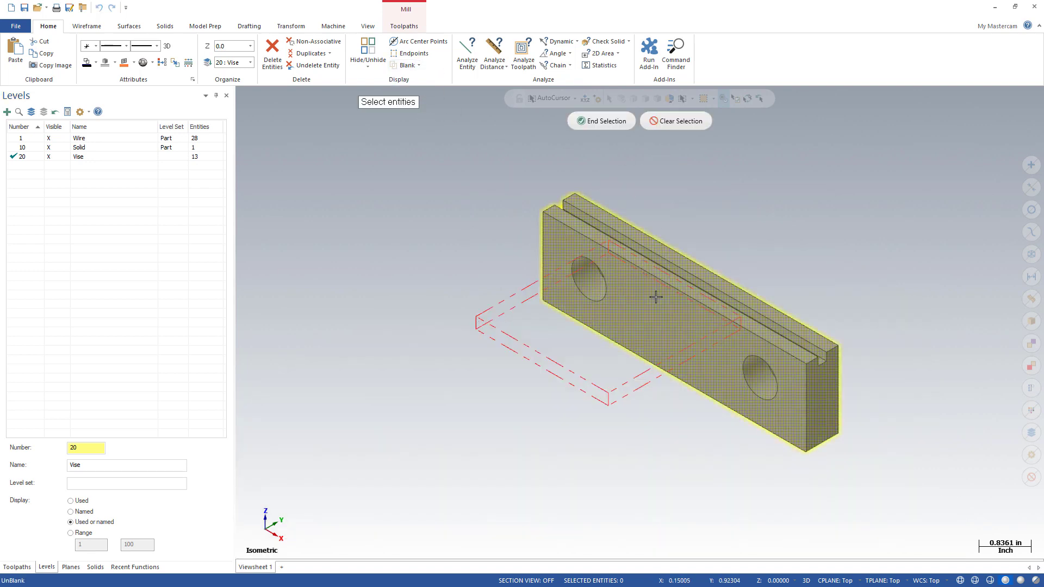
{"action": "left_click", "coordinate": [600, 122]}
- Turn Contrast rows on for the level list and off again
{"action": "left_click", "coordinate": [89, 111]}
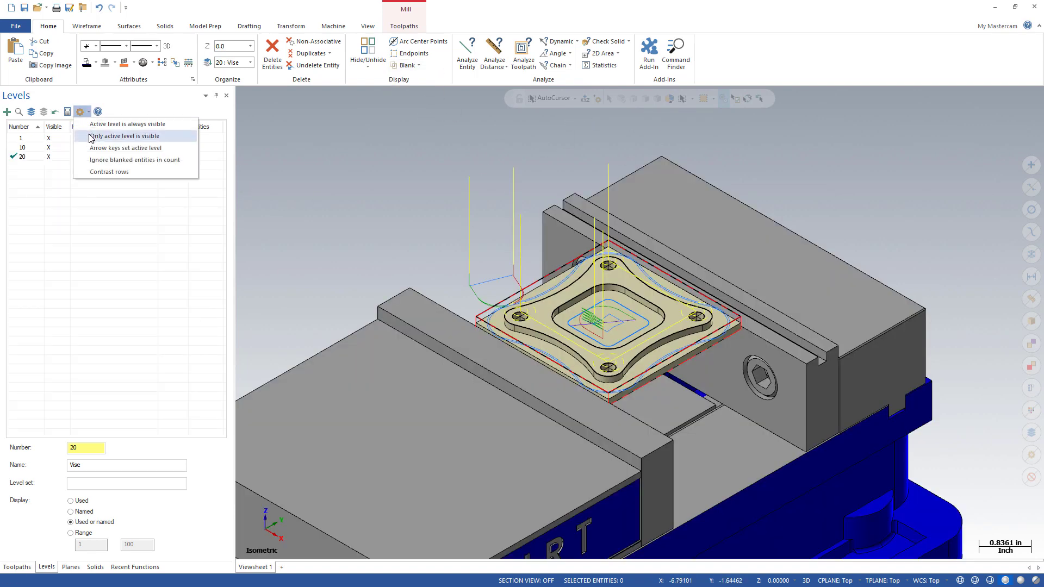
{"action": "left_click", "coordinate": [110, 171]}
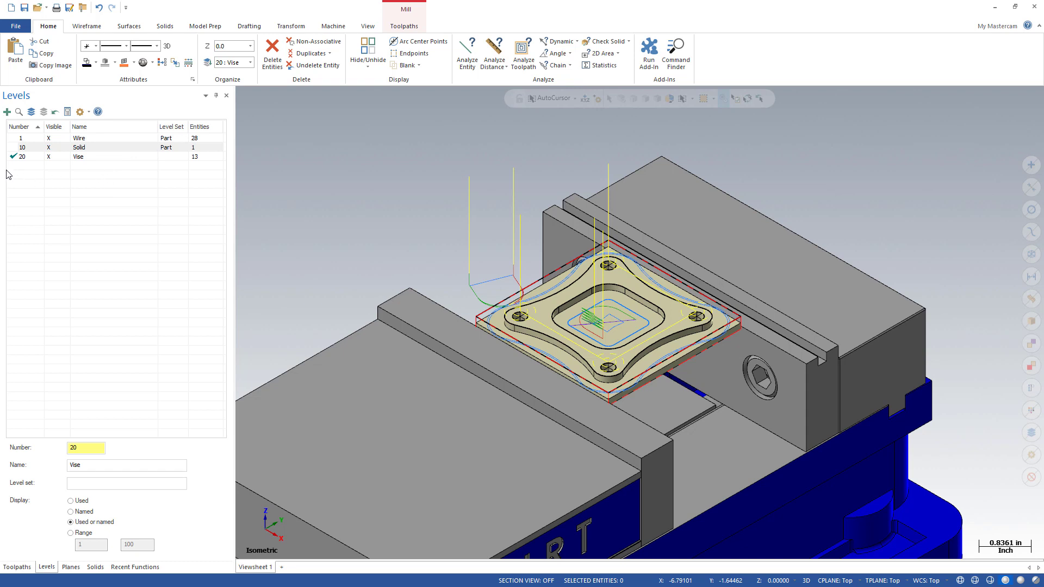
{"action": "left_click", "coordinate": [84, 112]}
{"action": "left_click", "coordinate": [102, 173]}
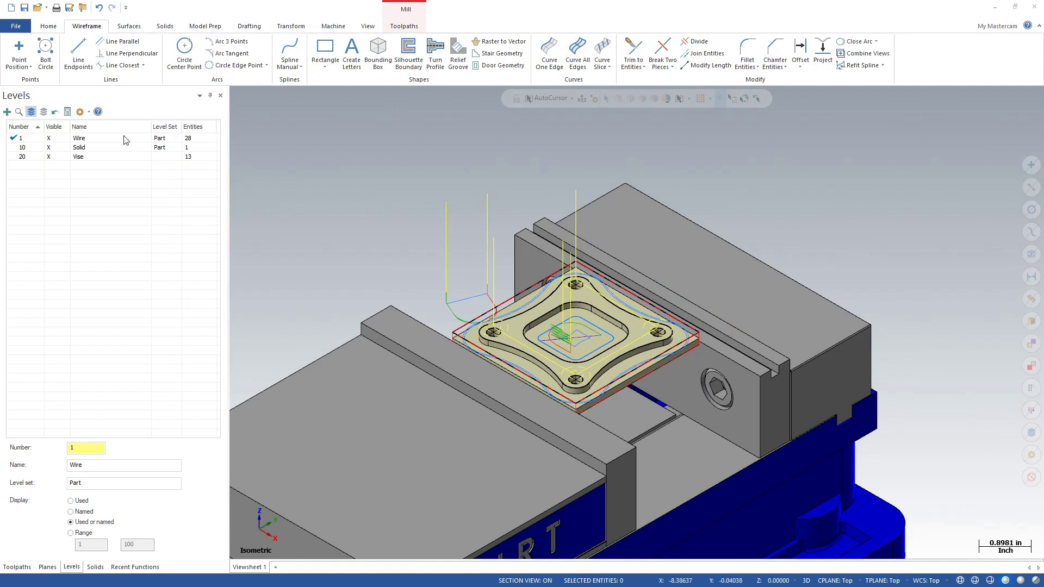
- Make Solid the active level using the level's Make active command
{"action": "right_click", "coordinate": [105, 143]}
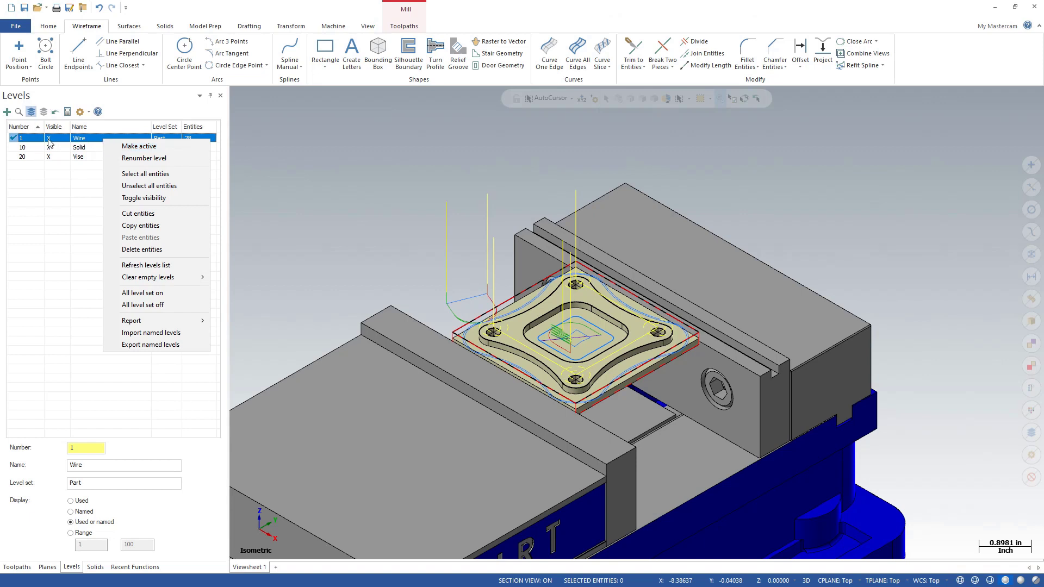
{"action": "left_click", "coordinate": [94, 152]}
{"action": "right_click", "coordinate": [94, 152]}
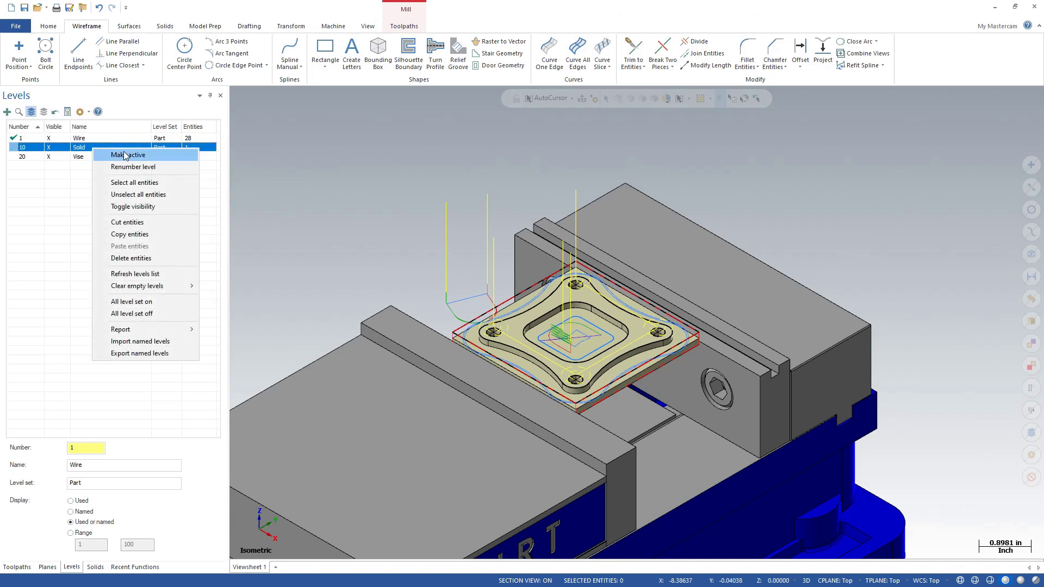
{"action": "left_click", "coordinate": [112, 152]}
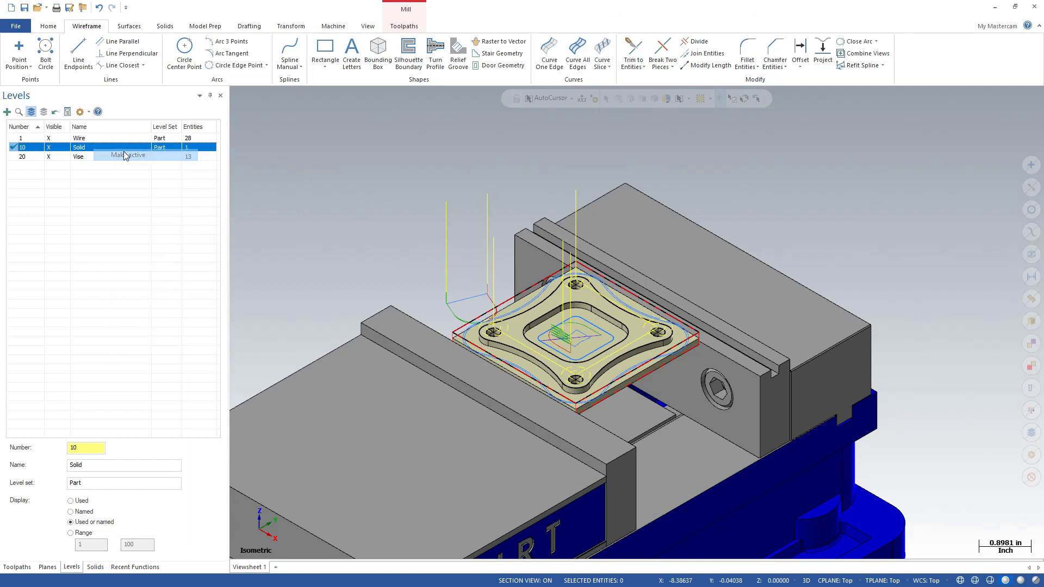
- Switch the active level through Wire, Solid and Vise in the level list, ending on Wire
{"action": "left_click", "coordinate": [15, 138]}
{"action": "left_click", "coordinate": [13, 147]}
{"action": "left_click", "coordinate": [15, 156]}
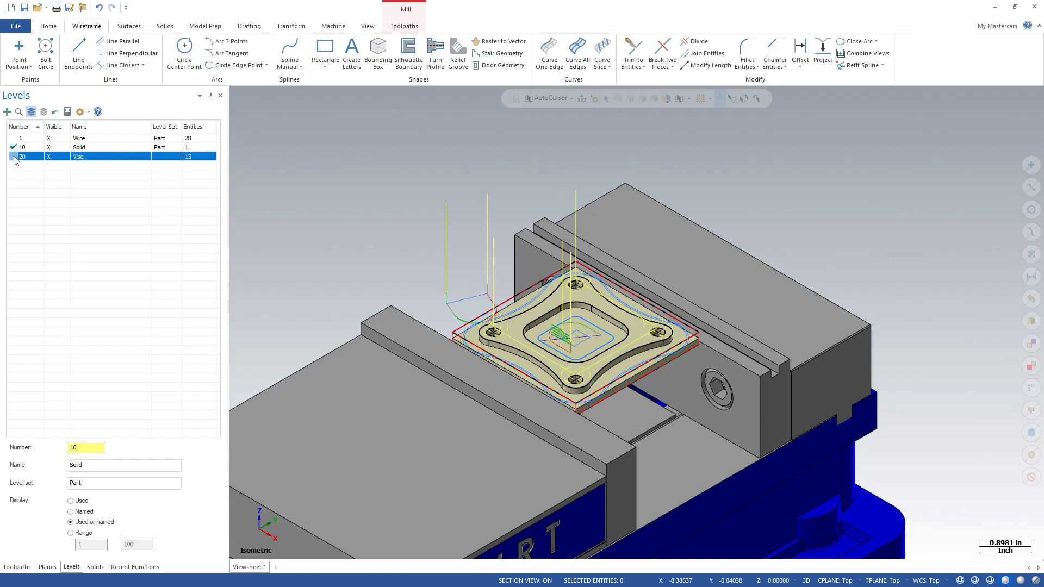
{"action": "left_click", "coordinate": [13, 147]}
{"action": "left_click", "coordinate": [14, 138]}
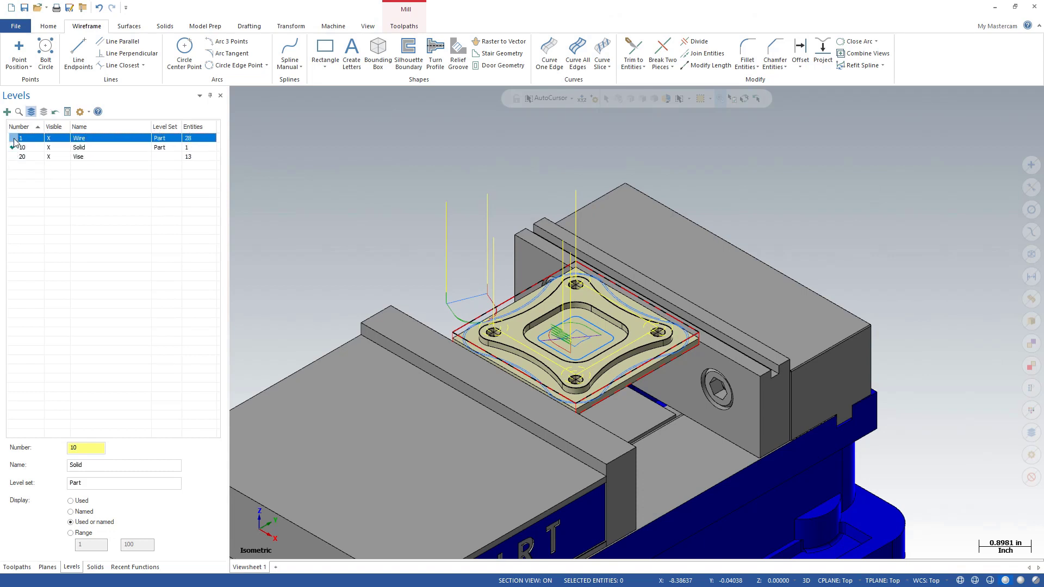
- Open the Solid level's number for renumbering and make Vise the active level
{"action": "right_click", "coordinate": [95, 155]}
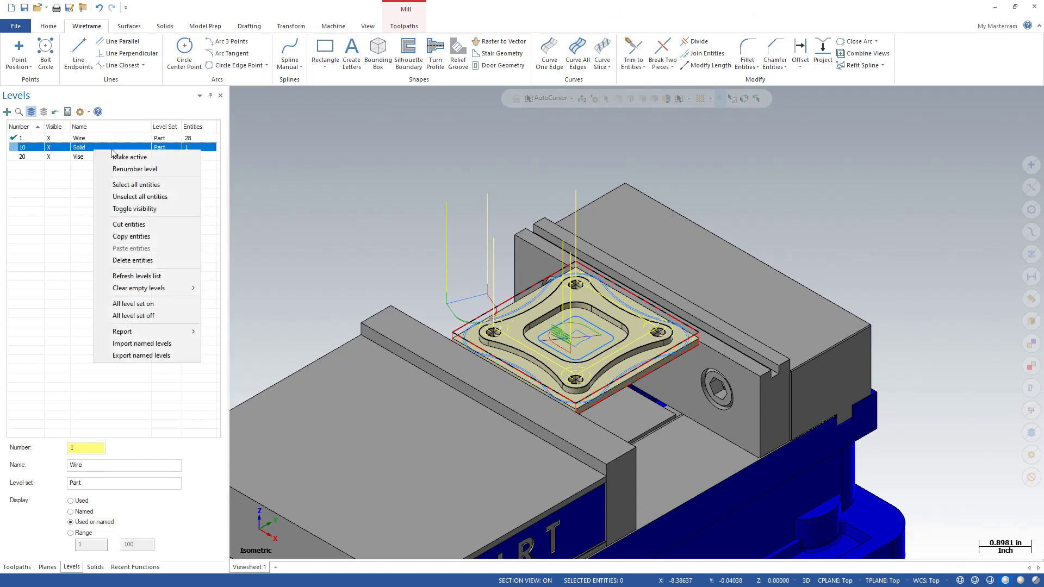
{"action": "left_click", "coordinate": [135, 169]}
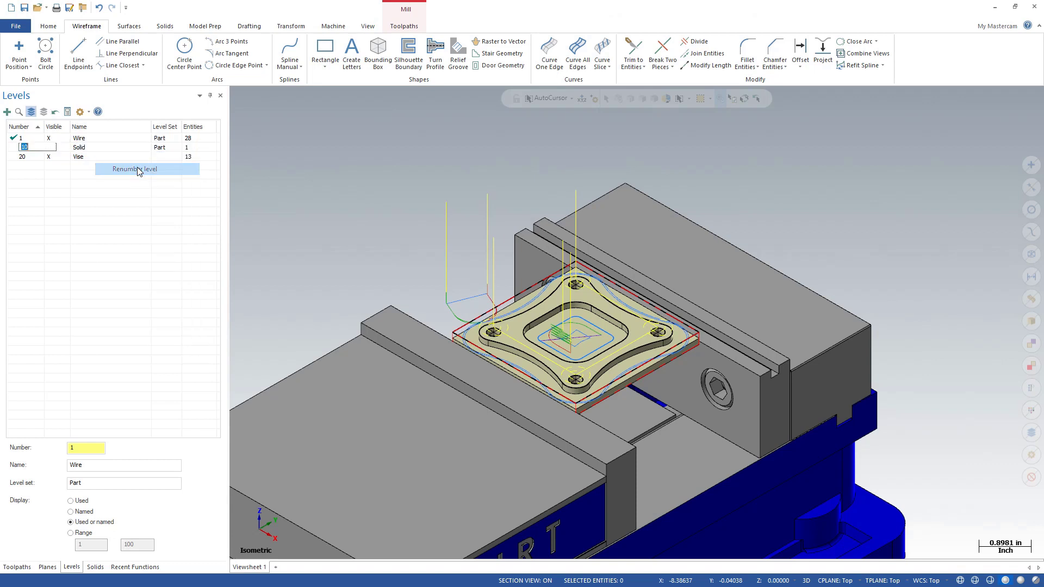
{"action": "left_click", "coordinate": [38, 159]}
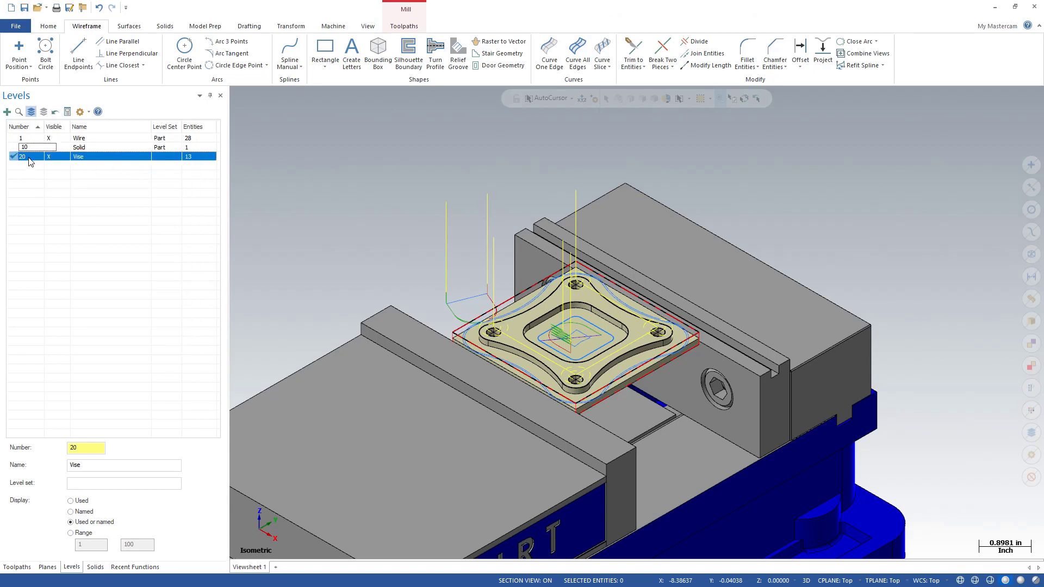
- Renumber the Vise level to 21 and back to 20
{"action": "left_click", "coordinate": [29, 157]}
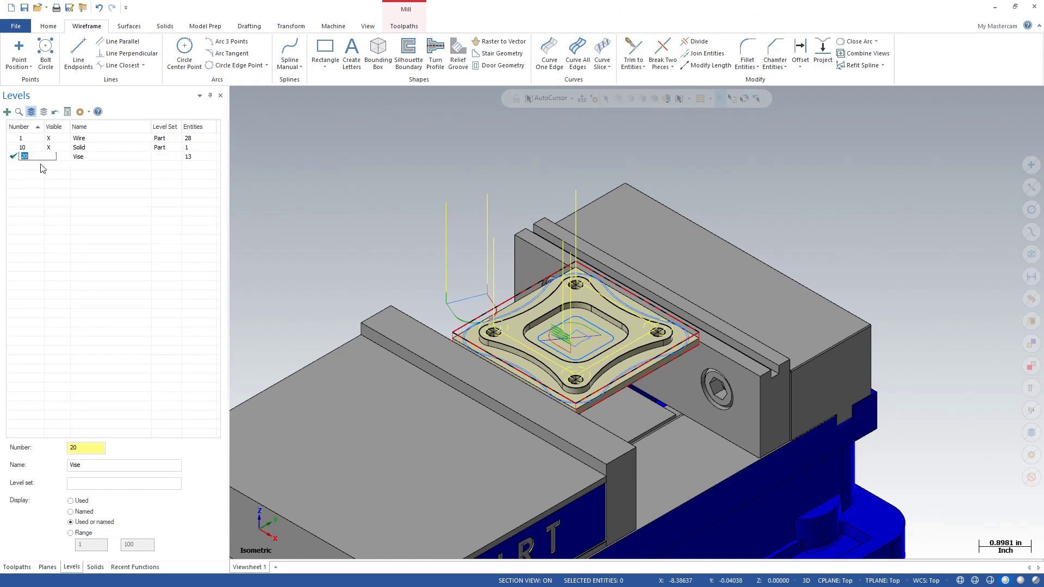
{"action": "key", "text": "Return"}
{"action": "double_click", "coordinate": [24, 156]}
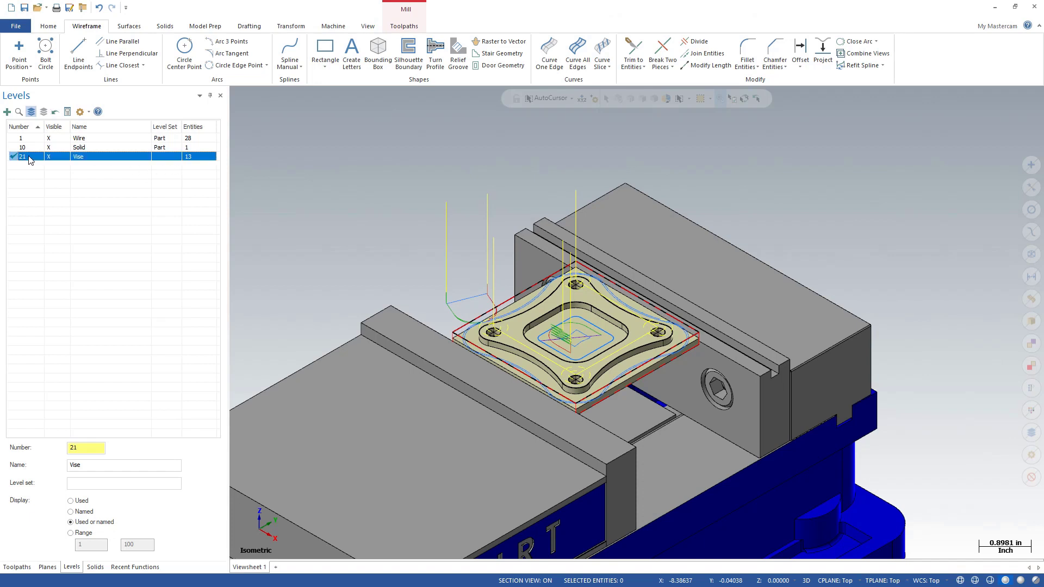
{"action": "type", "text": "20"}
{"action": "key", "text": "Return"}
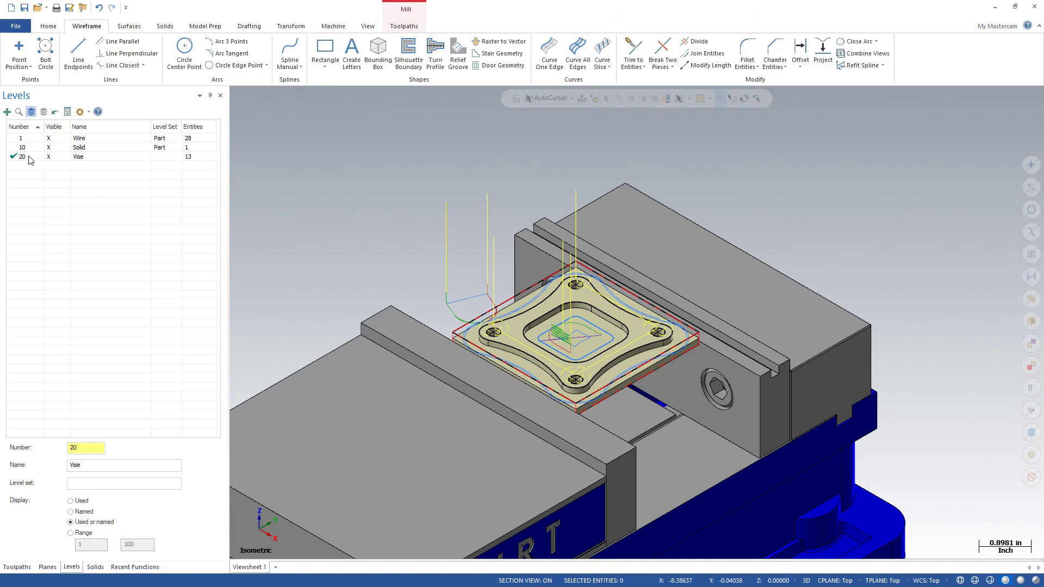
- Select all entities on the Vise level and unselect them again
{"action": "right_click", "coordinate": [80, 158]}
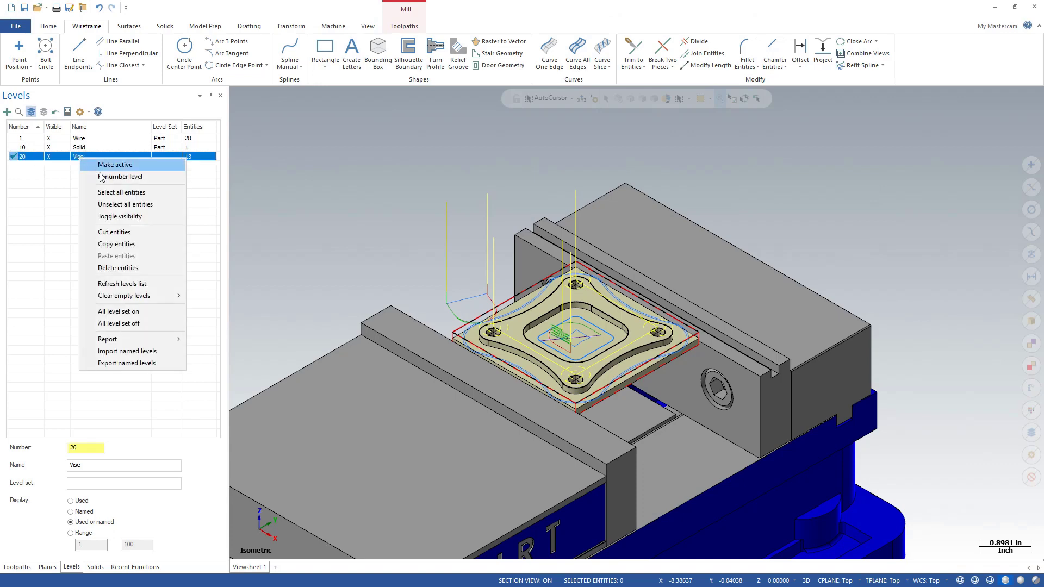
{"action": "left_click", "coordinate": [122, 193]}
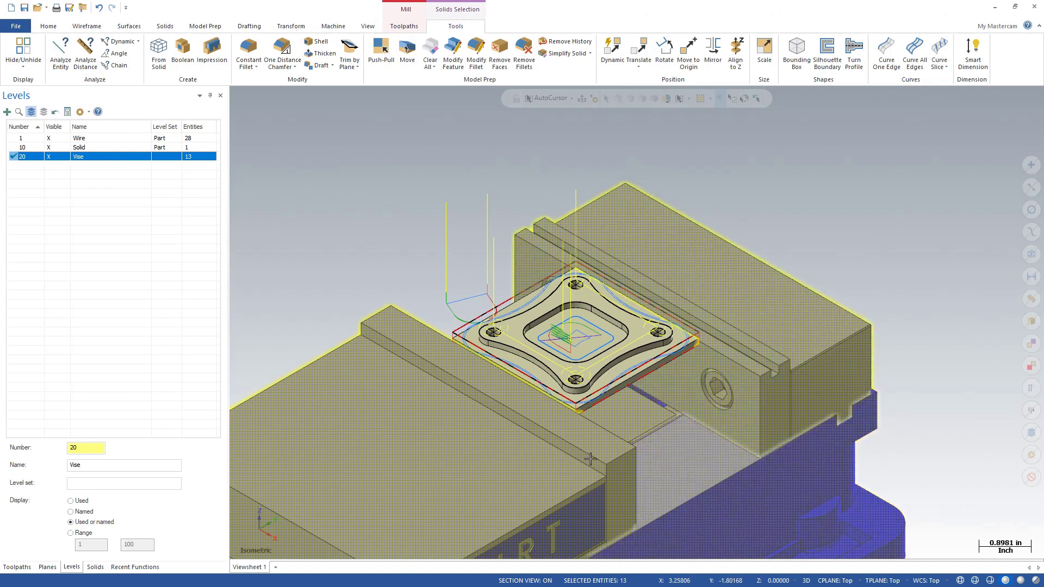
{"action": "left_click", "coordinate": [309, 175]}
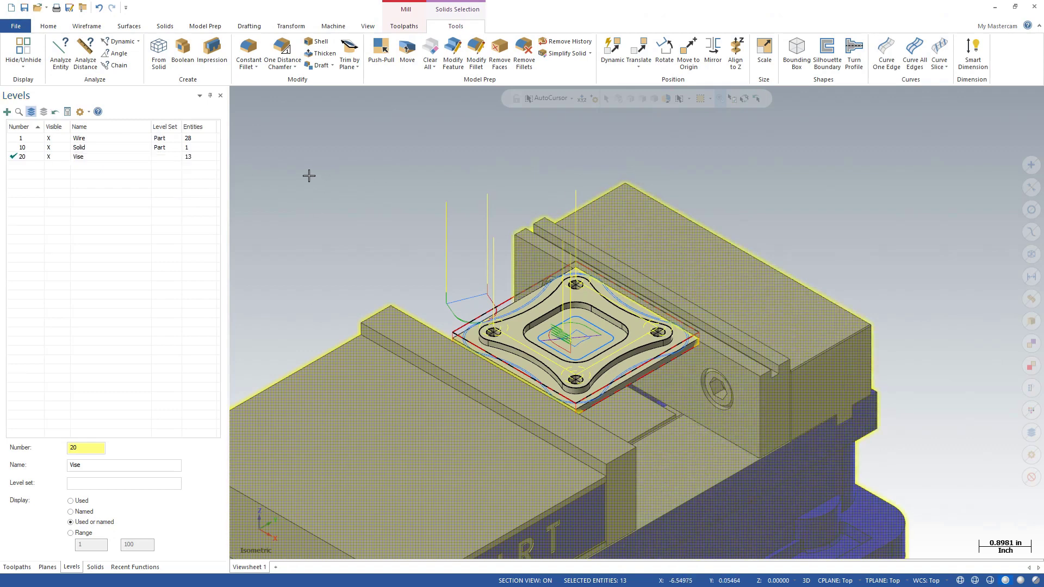
{"action": "left_click", "coordinate": [133, 157]}
{"action": "right_click", "coordinate": [131, 157]}
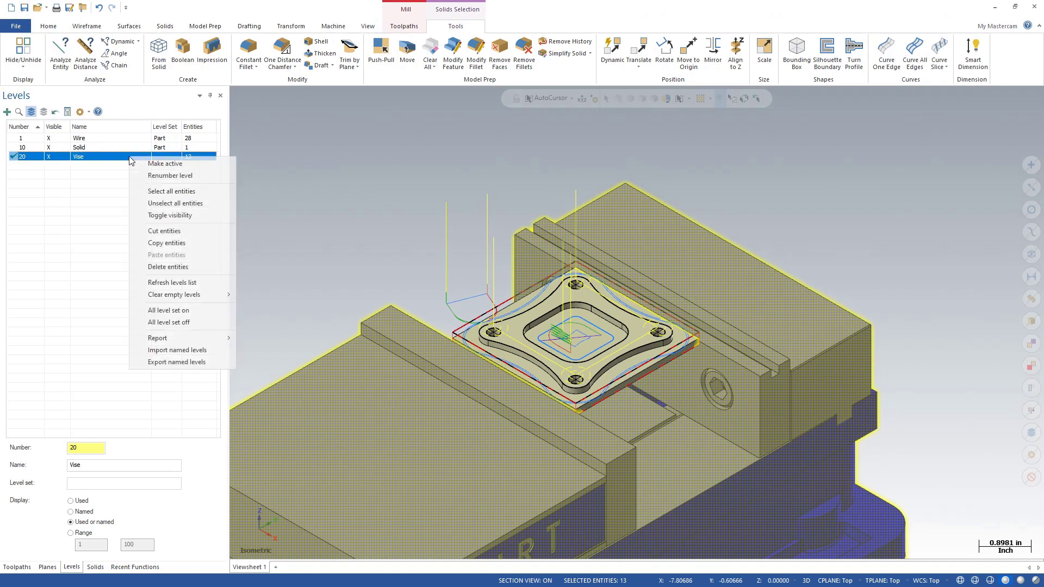
{"action": "left_click", "coordinate": [174, 203]}
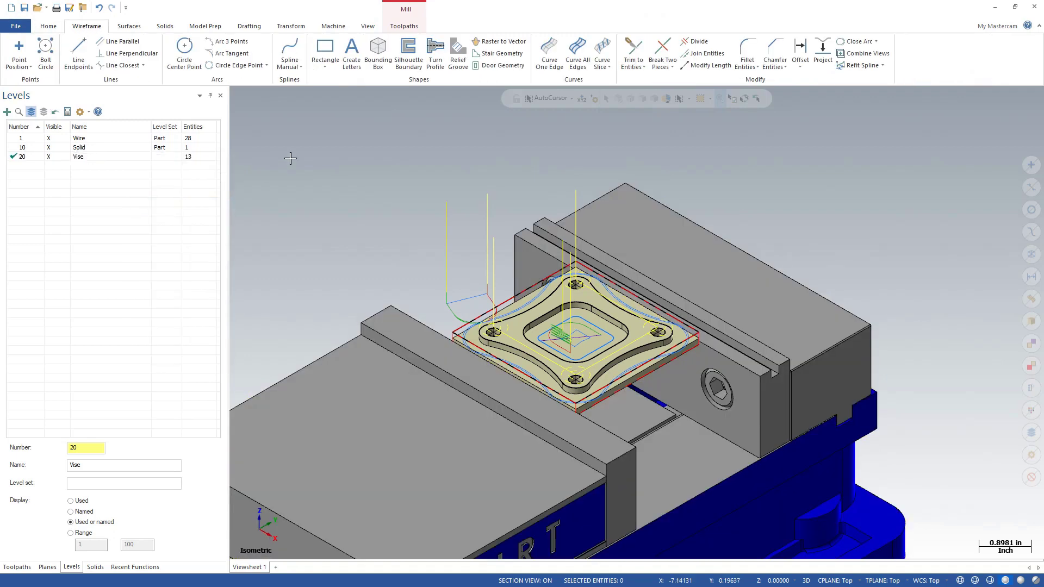
- Select the plate solid and a few of its wireframe entities in the model, and unselect all entities on the Wire level
{"action": "left_click", "coordinate": [562, 297]}
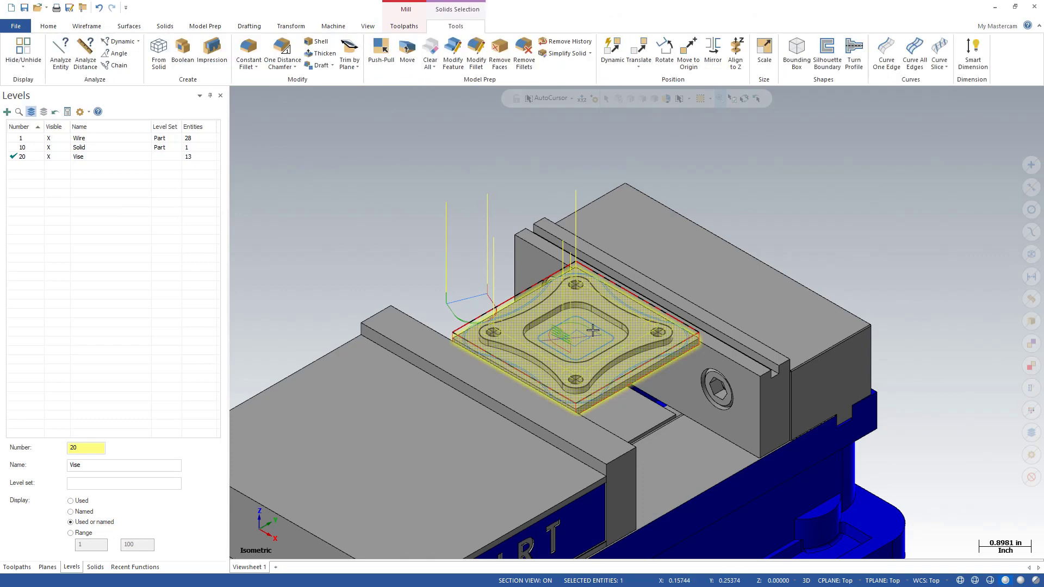
{"action": "left_click", "coordinate": [532, 306]}
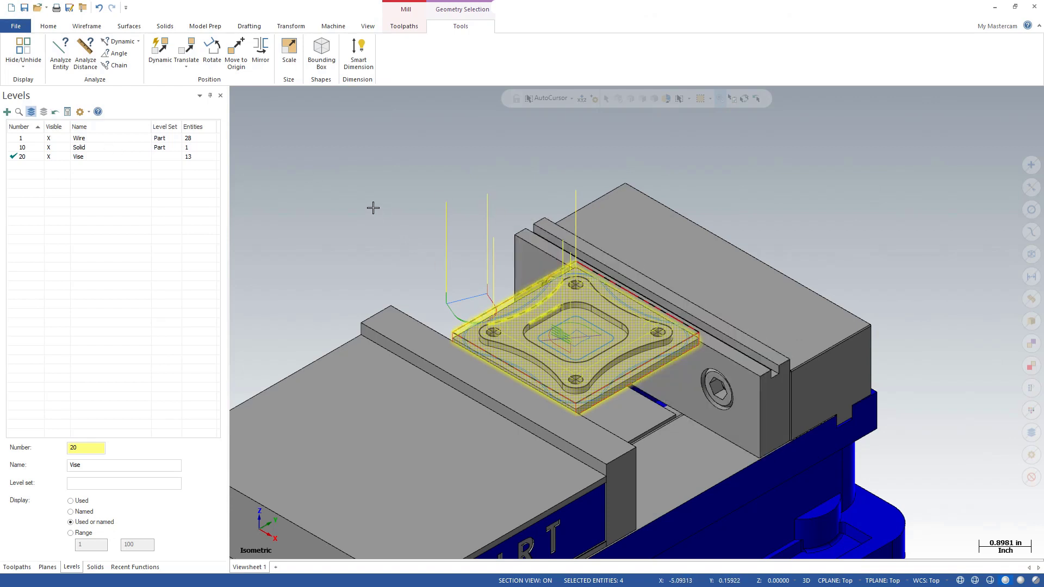
{"action": "right_click", "coordinate": [103, 140]}
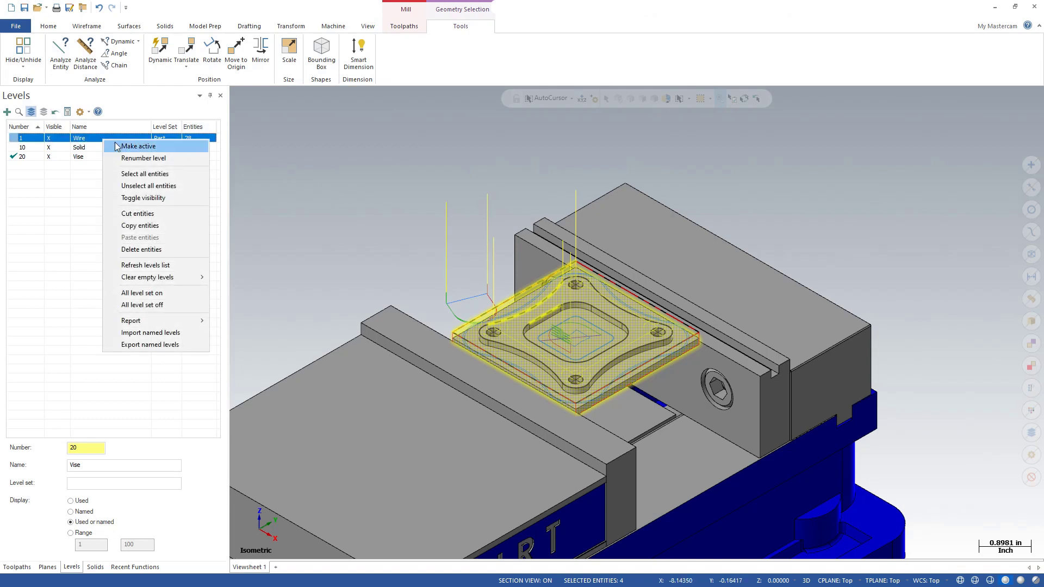
{"action": "left_click", "coordinate": [156, 186]}
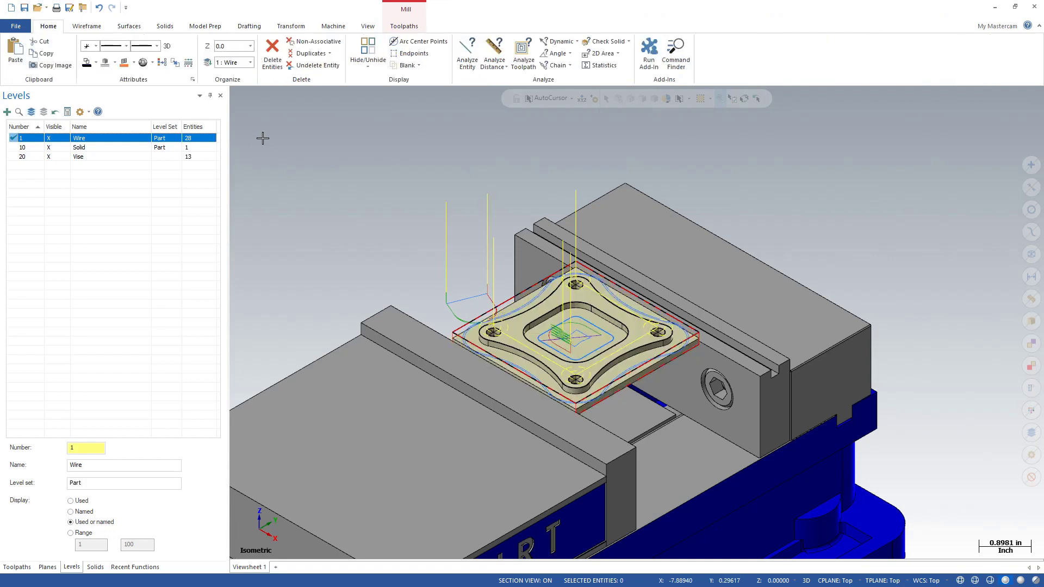
- Hide the active Wire level with Toggle visibility, check the active-level visibility options, and show the level again
{"action": "right_click", "coordinate": [93, 141]}
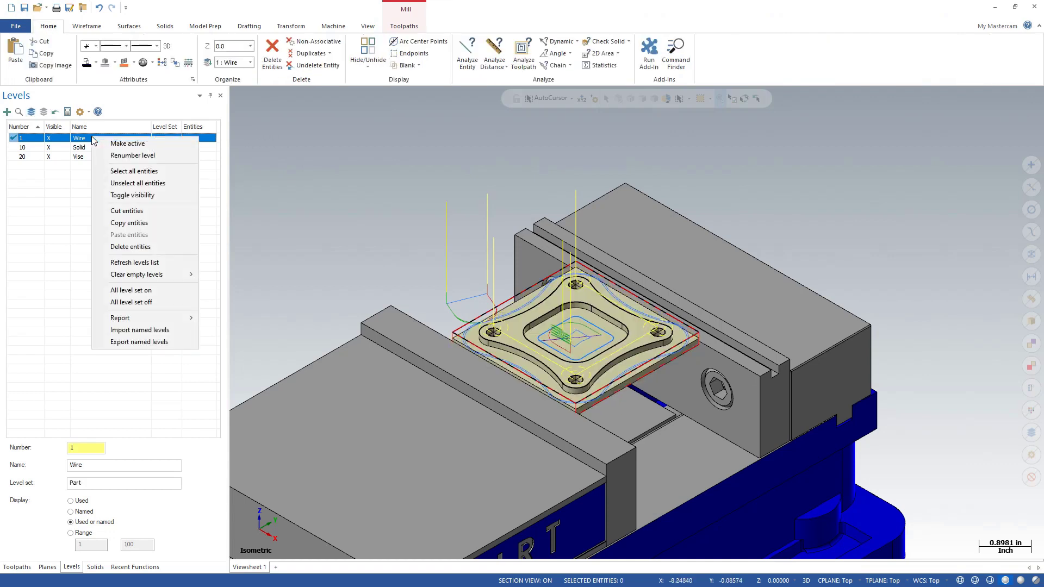
{"action": "left_click", "coordinate": [130, 195]}
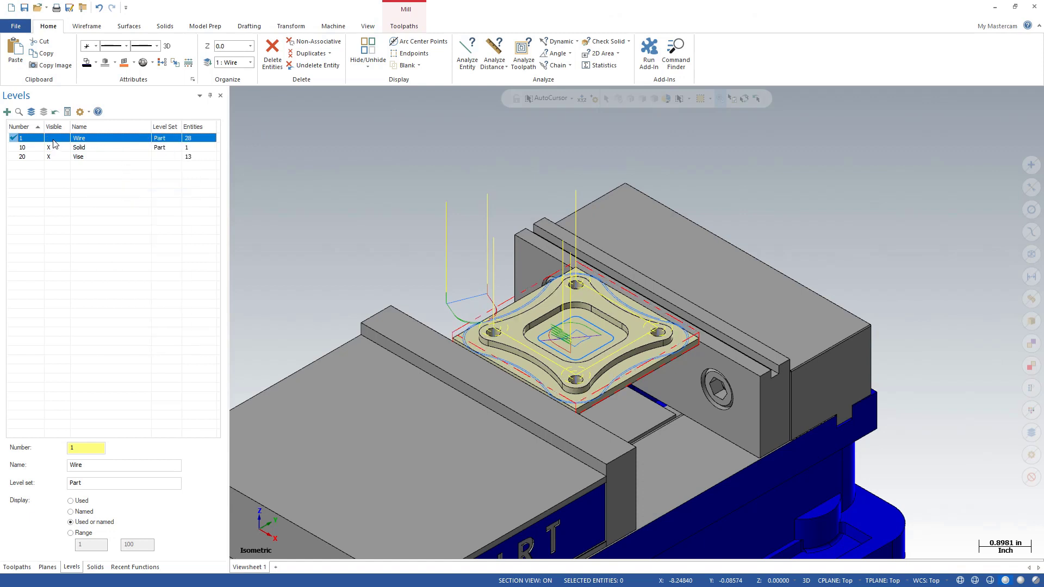
{"action": "left_click", "coordinate": [89, 112]}
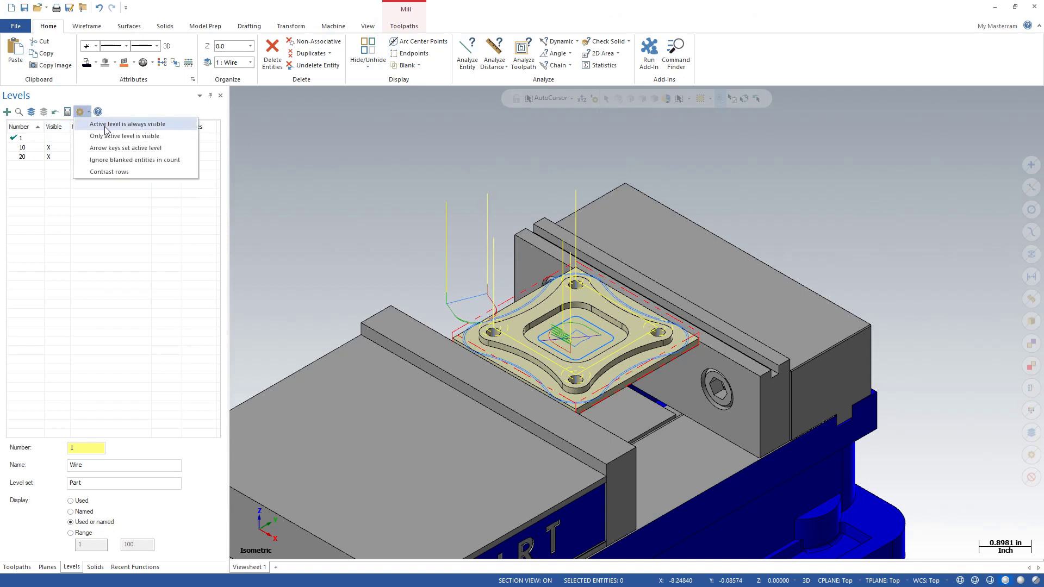
{"action": "left_click", "coordinate": [106, 126]}
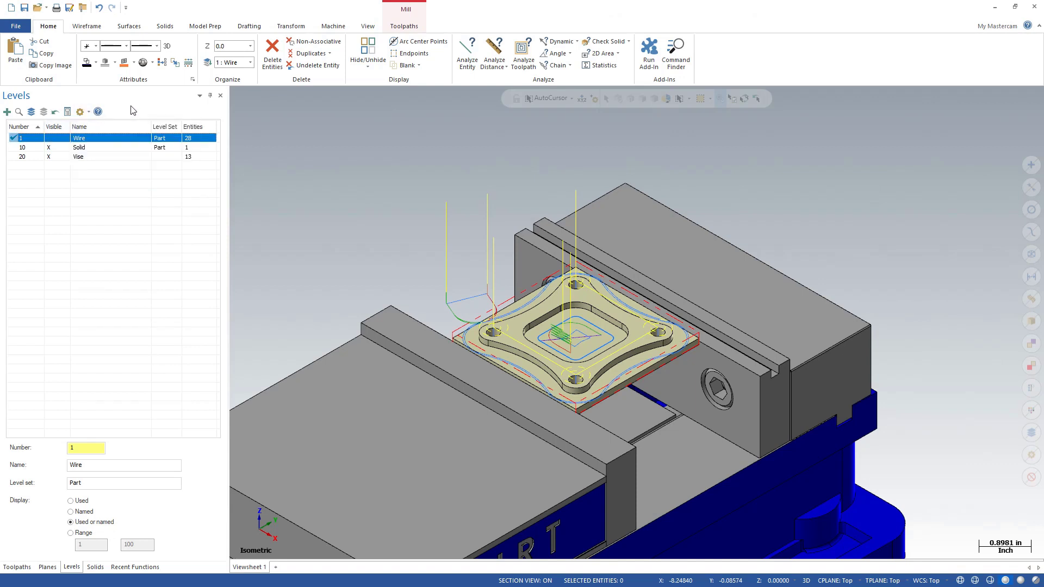
{"action": "left_click", "coordinate": [51, 140]}
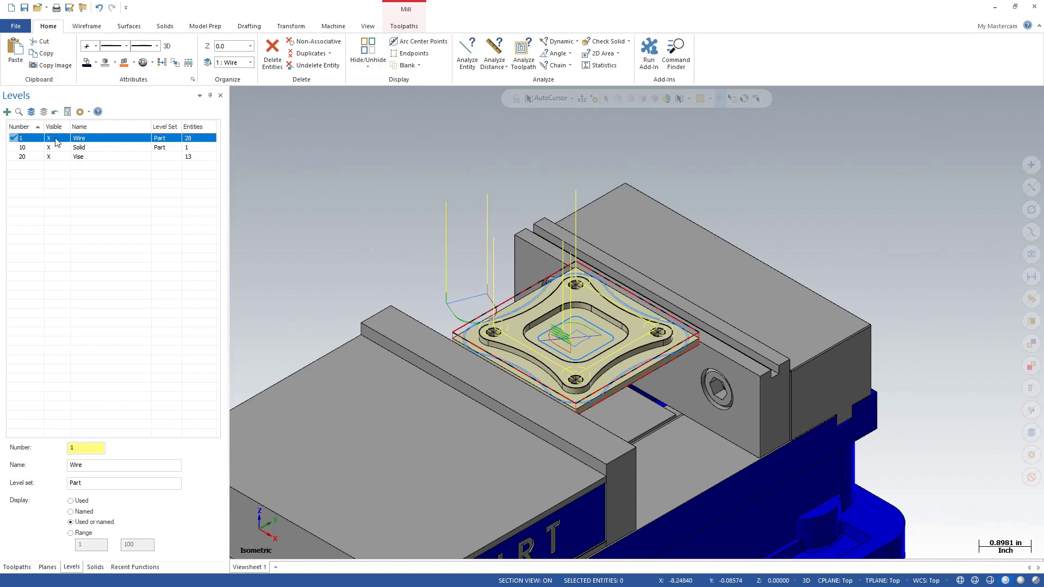
{"action": "left_click", "coordinate": [59, 147]}
{"action": "left_click", "coordinate": [60, 138]}
{"action": "left_click", "coordinate": [61, 148]}
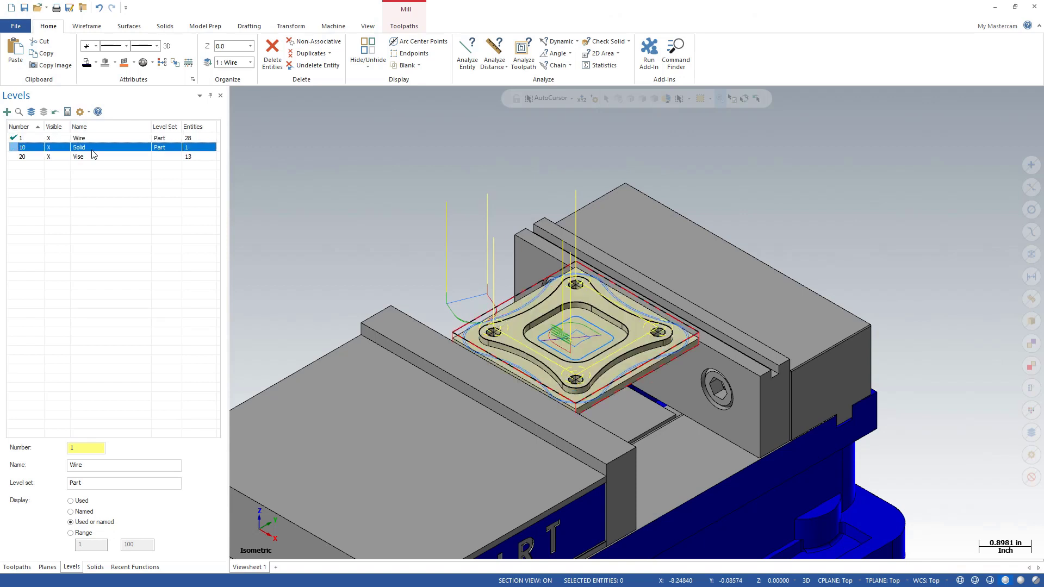
- Hide the Wire and Vise levels together with Toggle visibility, and show both levels again
{"action": "left_click", "coordinate": [90, 158]}
{"action": "right_click", "coordinate": [91, 162]}
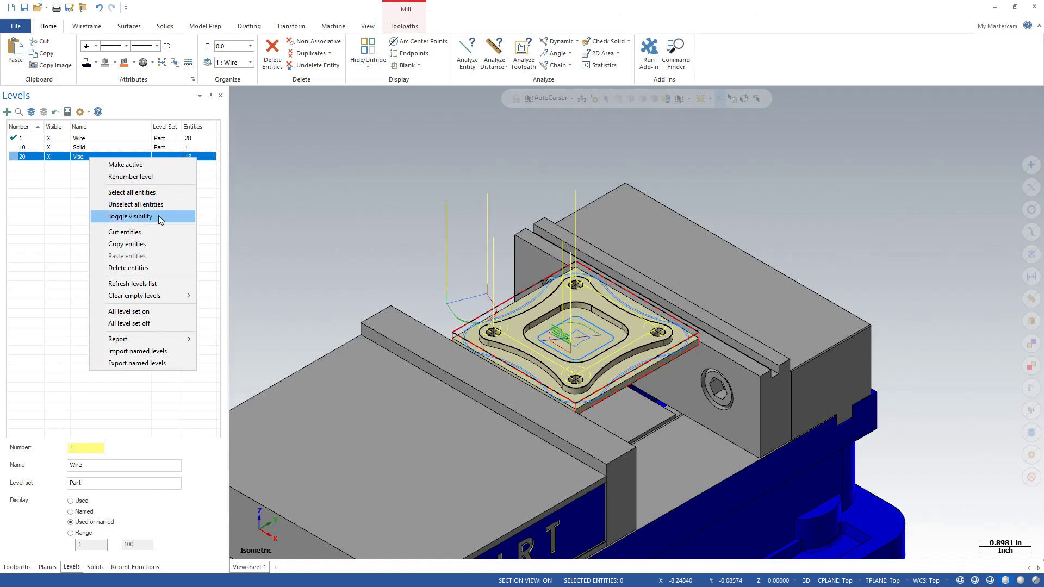
{"action": "left_click", "coordinate": [98, 140]}
{"action": "left_click", "coordinate": [98, 161], "text": "ctrl"}
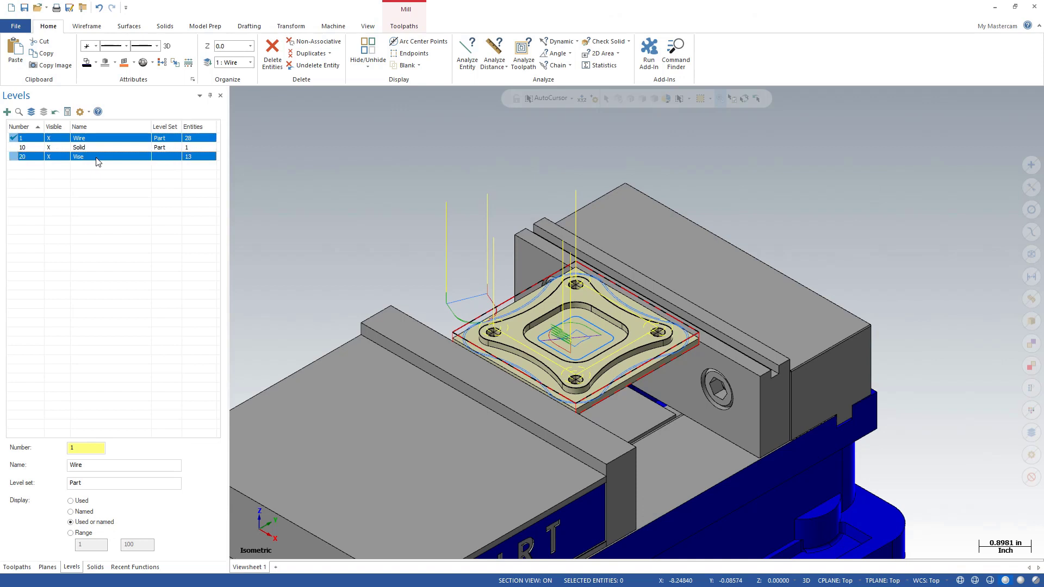
{"action": "right_click", "coordinate": [98, 161]}
{"action": "left_click", "coordinate": [140, 216]}
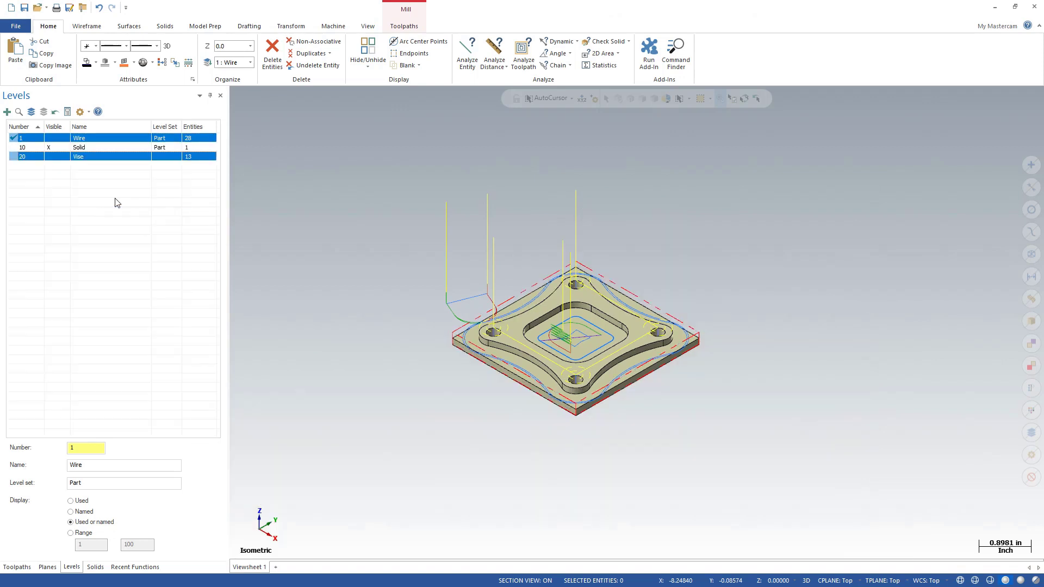
{"action": "left_click", "coordinate": [50, 138]}
{"action": "left_click", "coordinate": [50, 157]}
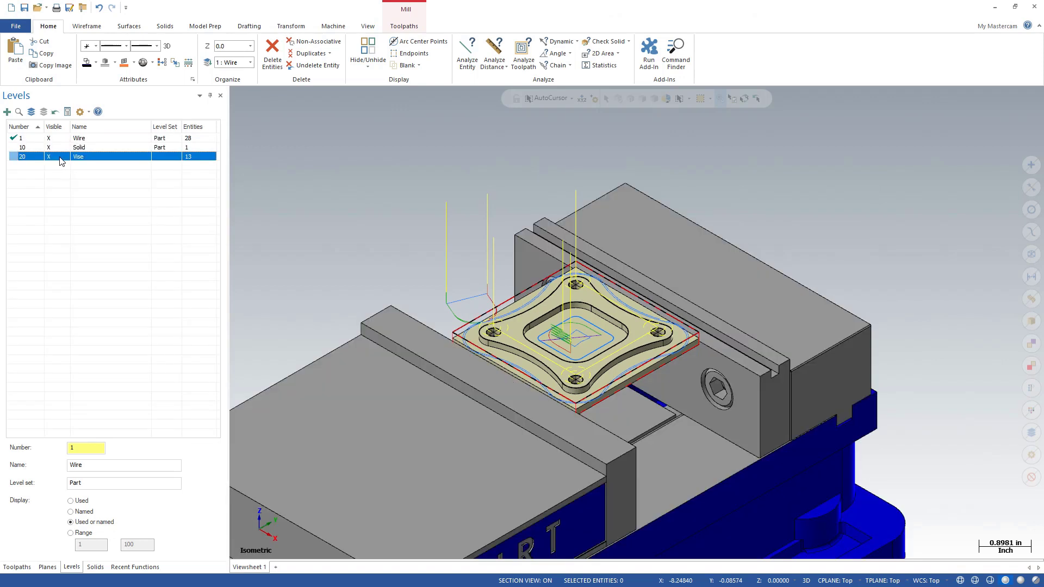
{"action": "right_click", "coordinate": [109, 157]}
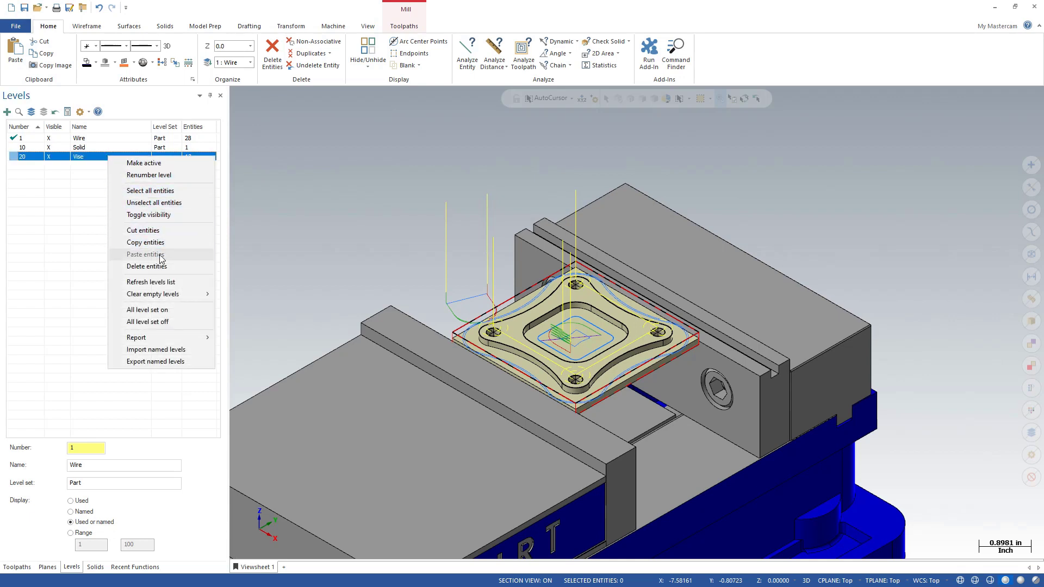
{"action": "left_click", "coordinate": [279, 201]}
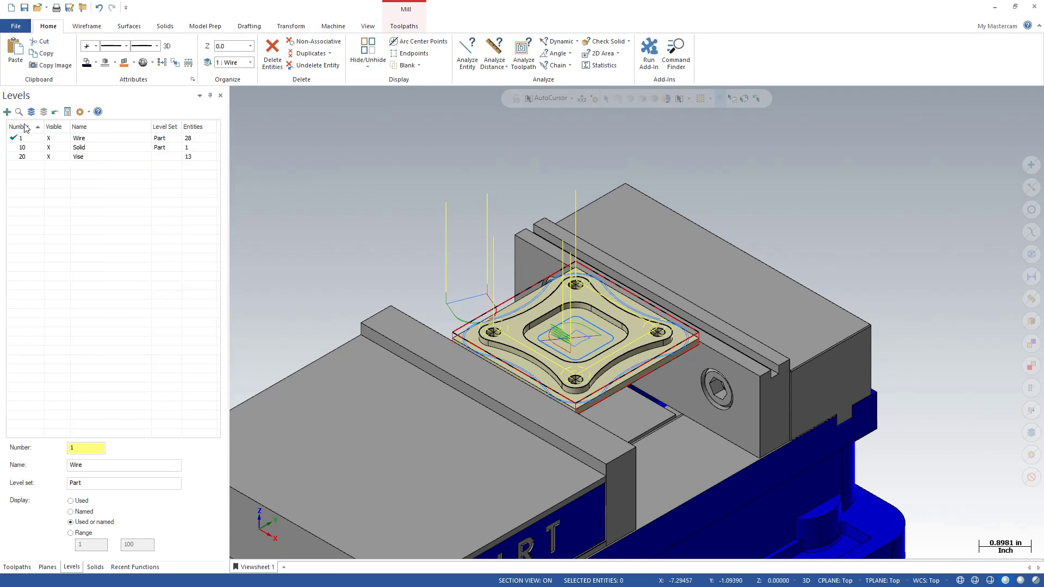
- Add a new level numbered 50 and name it 1
{"action": "left_click", "coordinate": [7, 112]}
{"action": "double_click", "coordinate": [29, 167]}
{"action": "left_click", "coordinate": [92, 166]}
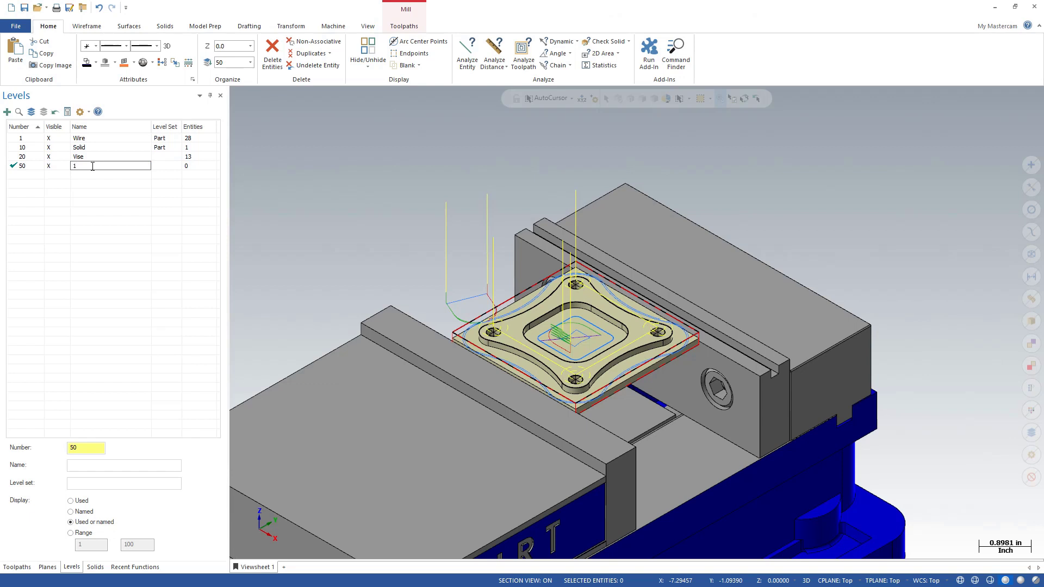
{"action": "key", "text": "Return"}
- Draw a freehand center-point circle on level 50 in the empty area behind the vise
{"action": "left_click", "coordinate": [87, 26]}
{"action": "left_click", "coordinate": [185, 52]}
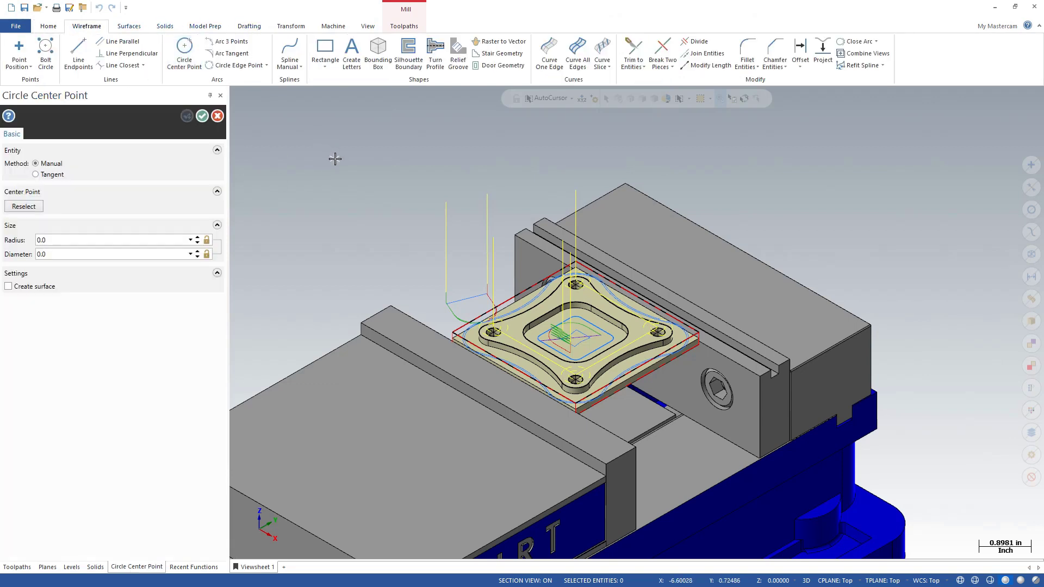
{"action": "left_click", "coordinate": [361, 161]}
{"action": "left_click", "coordinate": [204, 115]}
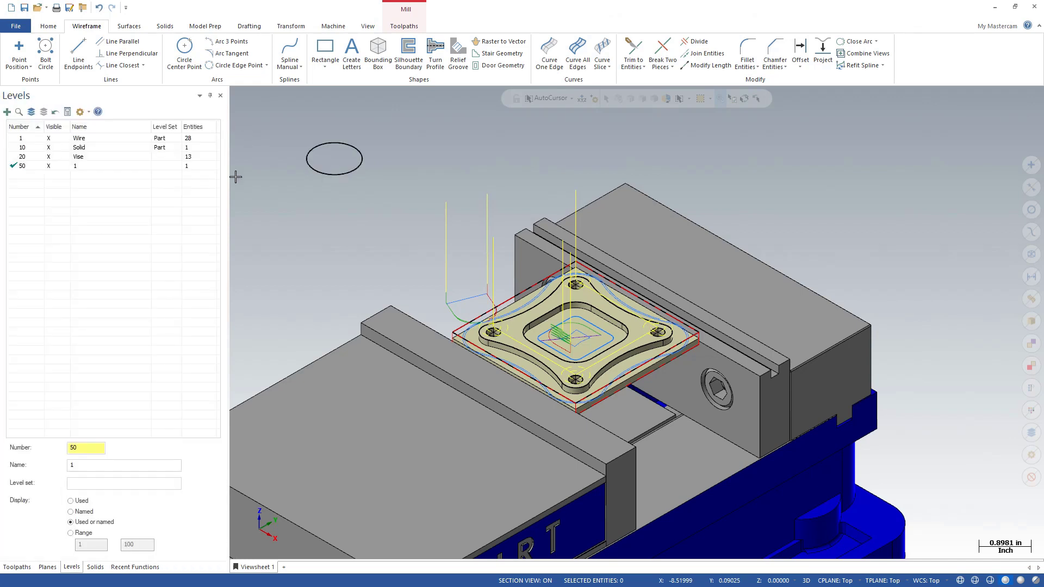
- Add a new level numbered 51 and name it 2
{"action": "left_click", "coordinate": [7, 112]}
{"action": "double_click", "coordinate": [31, 177]}
{"action": "double_click", "coordinate": [96, 175]}
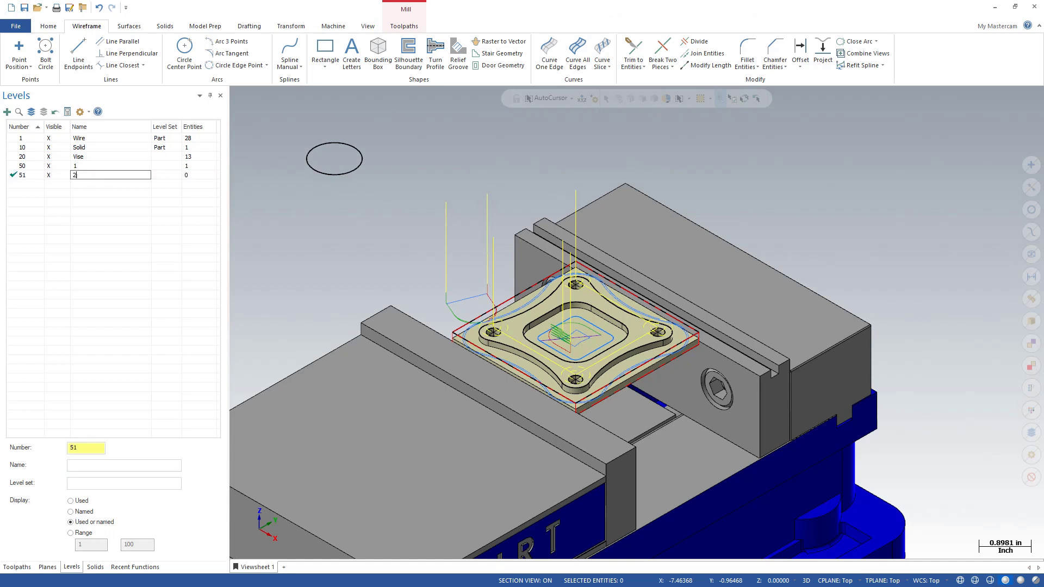
{"action": "type", "text": "2"}
{"action": "key", "text": "Return"}
- Copy the entities of level 50 and paste them onto level 51
{"action": "left_click", "coordinate": [101, 169]}
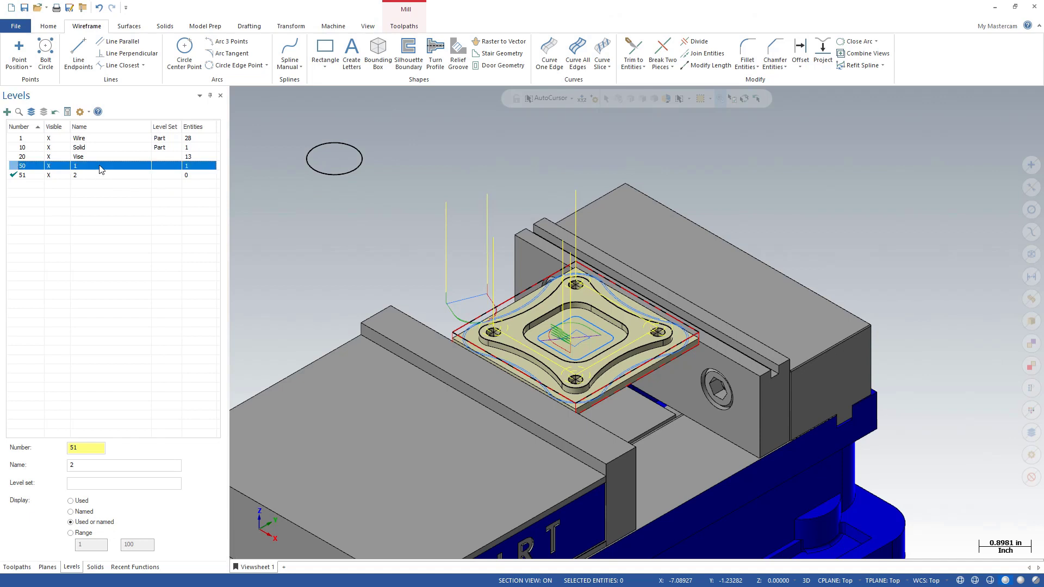
{"action": "right_click", "coordinate": [99, 169]}
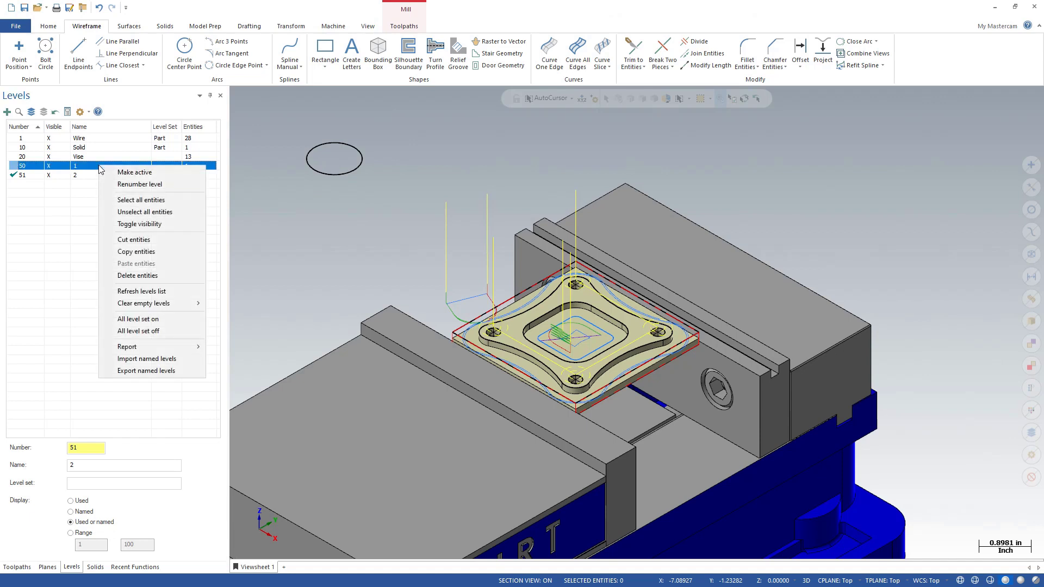
{"action": "left_click", "coordinate": [147, 253]}
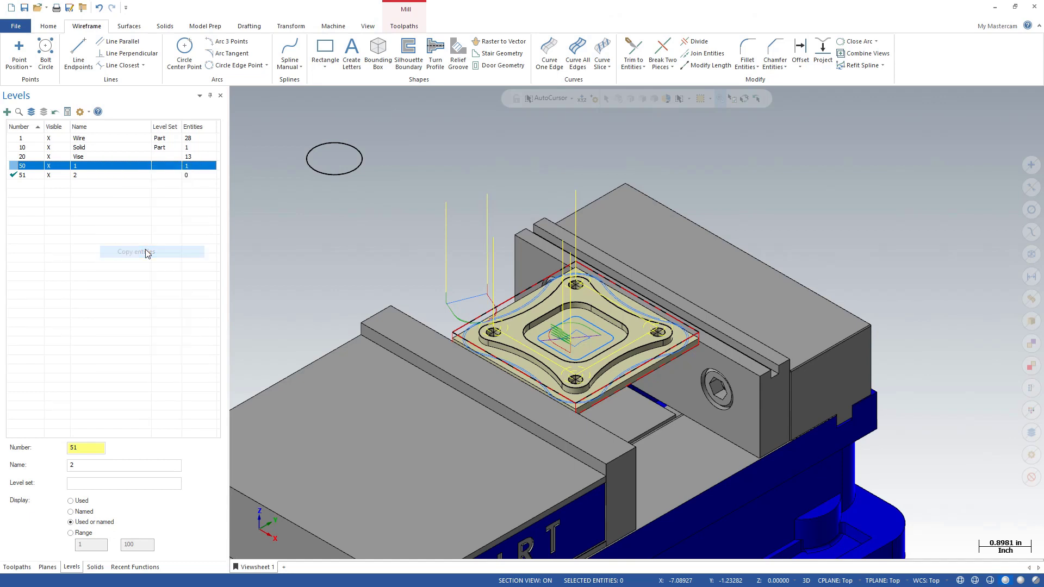
{"action": "left_click", "coordinate": [93, 176]}
{"action": "right_click", "coordinate": [93, 178]}
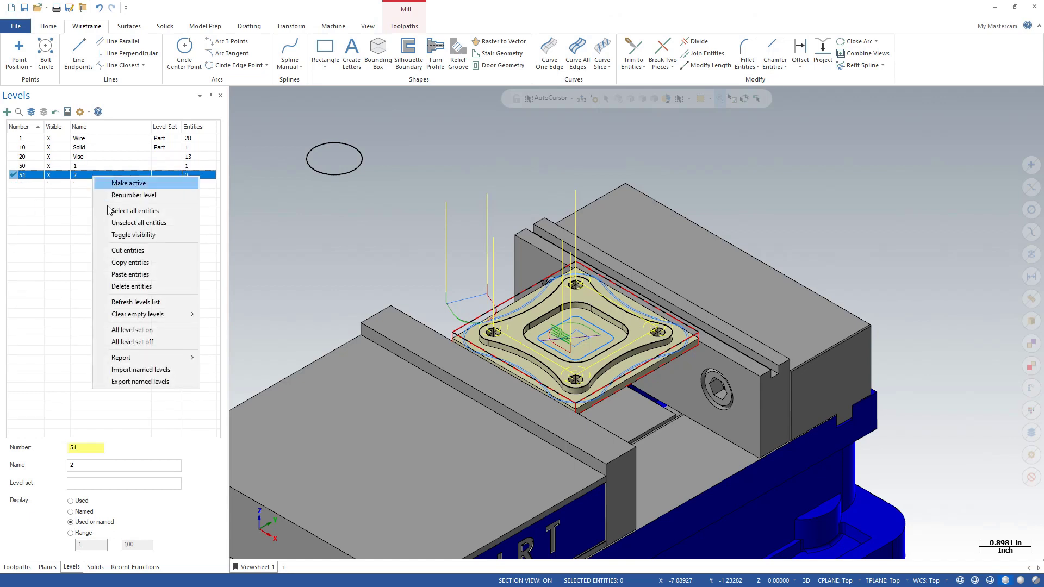
{"action": "left_click", "coordinate": [140, 276]}
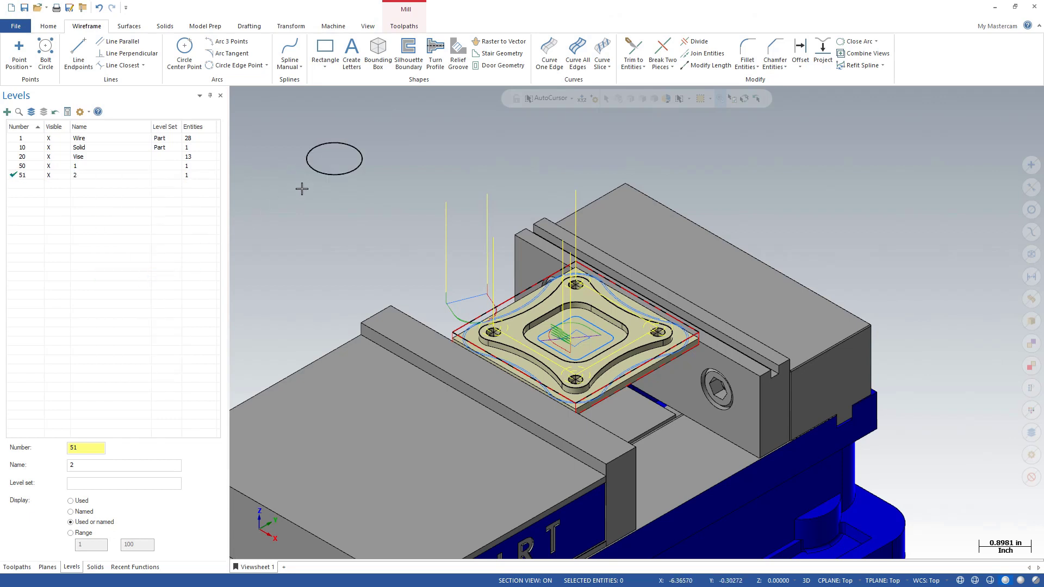
- Delete the copied circle from level 51 while level 50 is hidden, and show level 50 again
{"action": "left_click", "coordinate": [50, 167]}
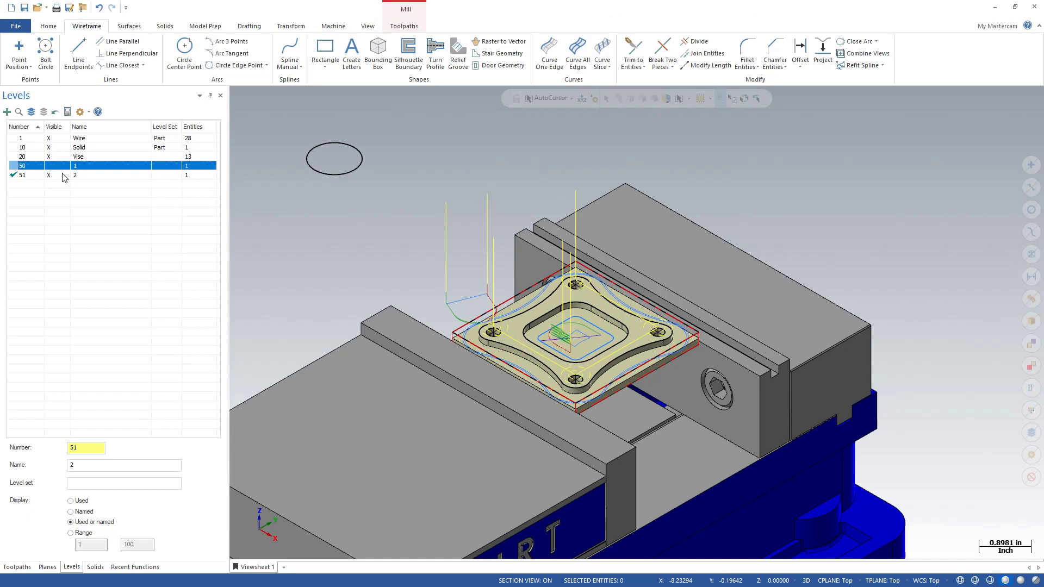
{"action": "left_click", "coordinate": [333, 175]}
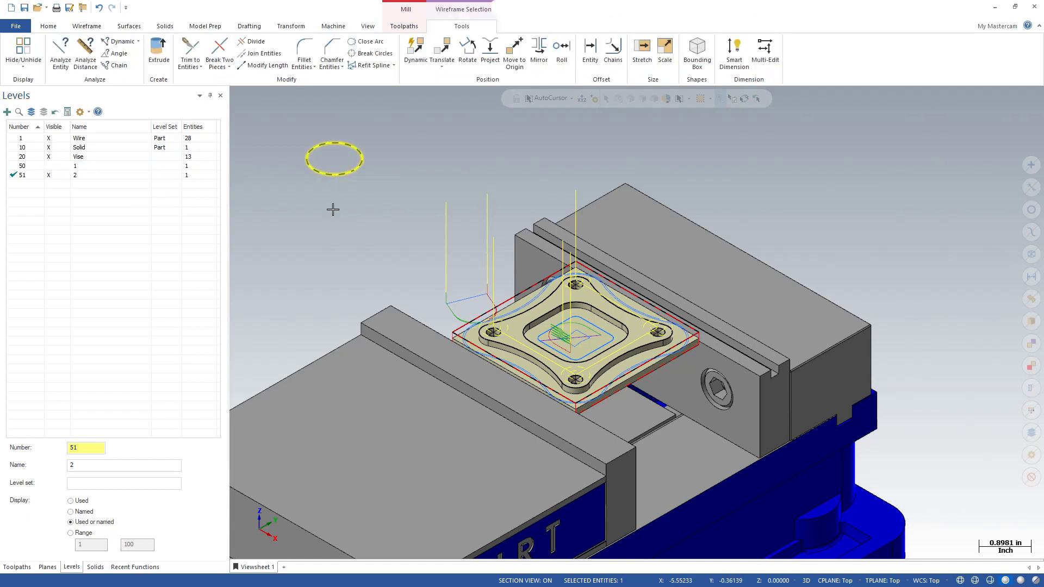
{"action": "key", "text": "Delete"}
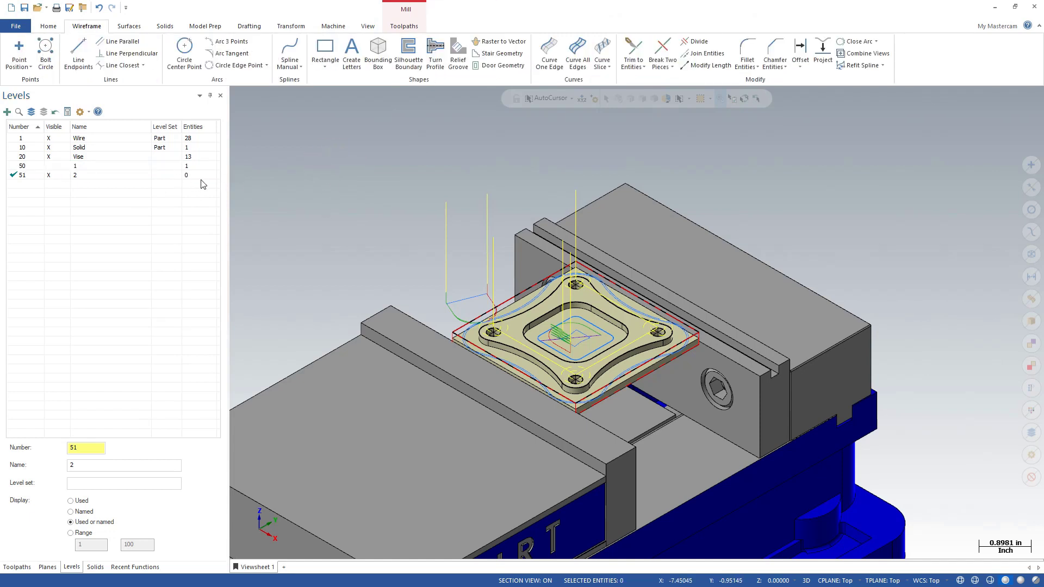
{"action": "left_click", "coordinate": [50, 166]}
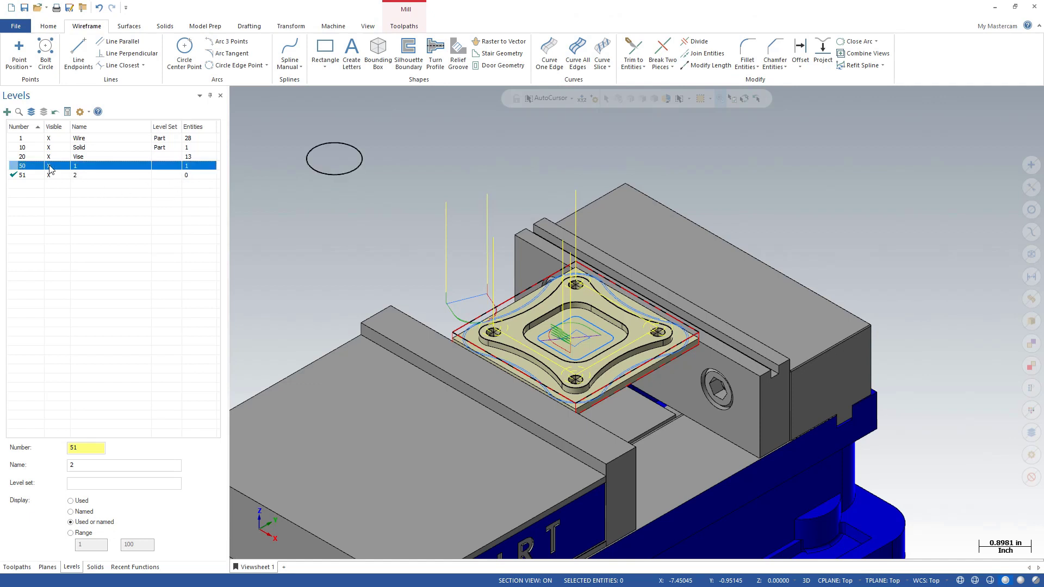
- Cut the entities from level 50 and paste them onto level 51
{"action": "right_click", "coordinate": [94, 170]}
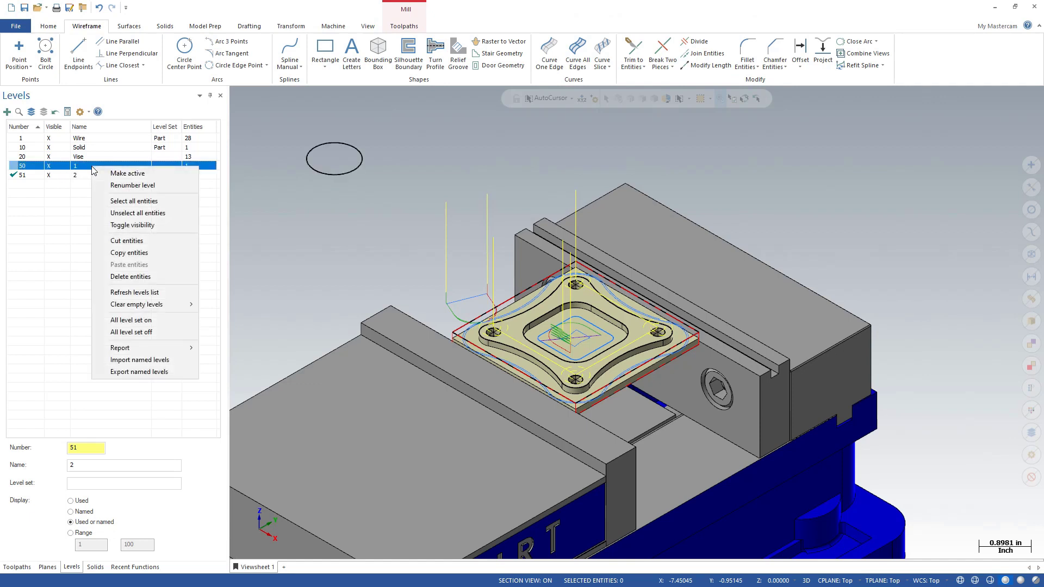
{"action": "left_click", "coordinate": [133, 251]}
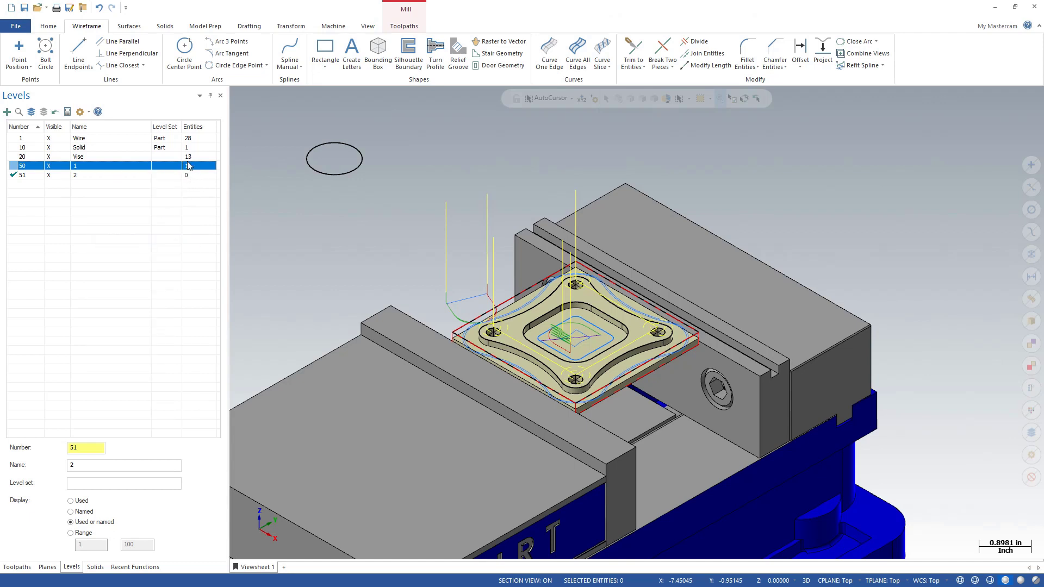
{"action": "left_click", "coordinate": [91, 176]}
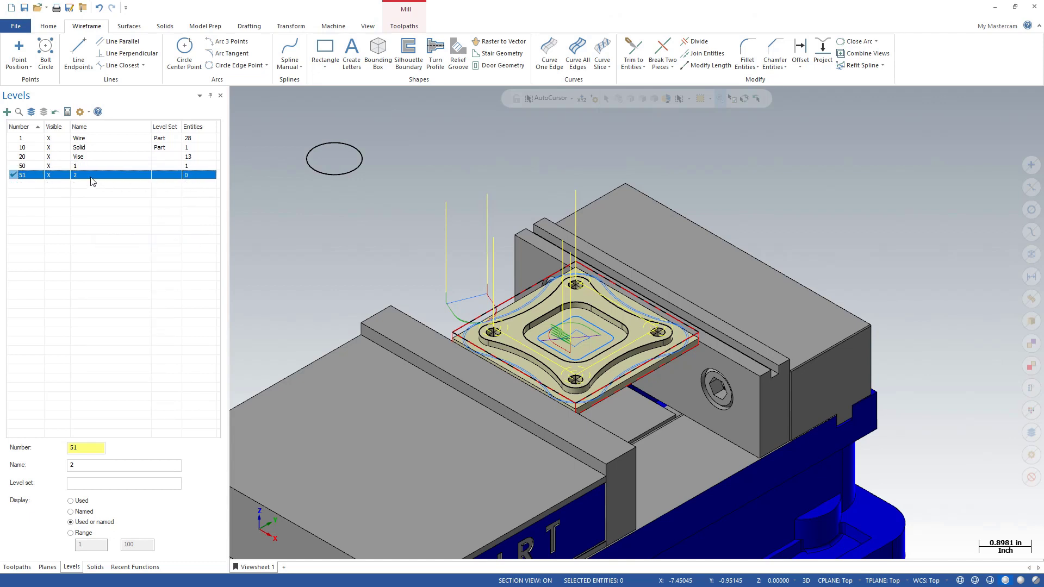
{"action": "right_click", "coordinate": [91, 179]}
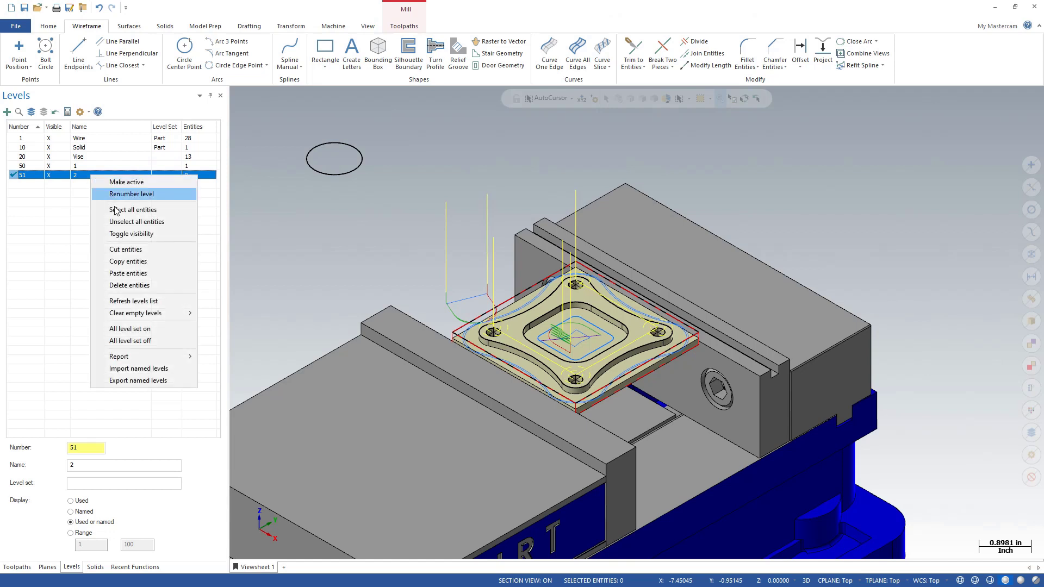
{"action": "left_click", "coordinate": [136, 274]}
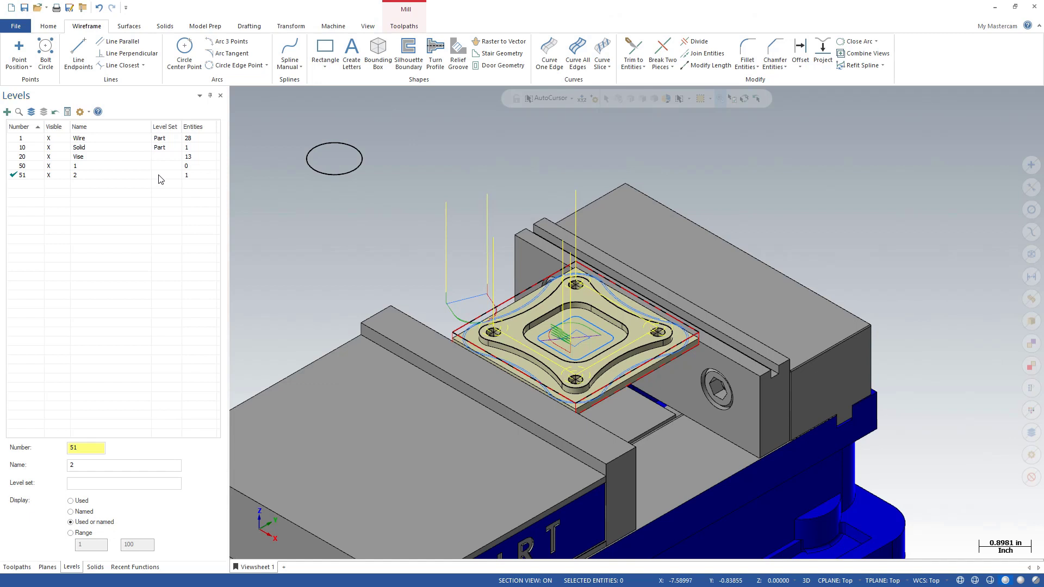
- Delete all entities from level 51, named 2, and keep it as the active level
{"action": "left_click", "coordinate": [98, 177]}
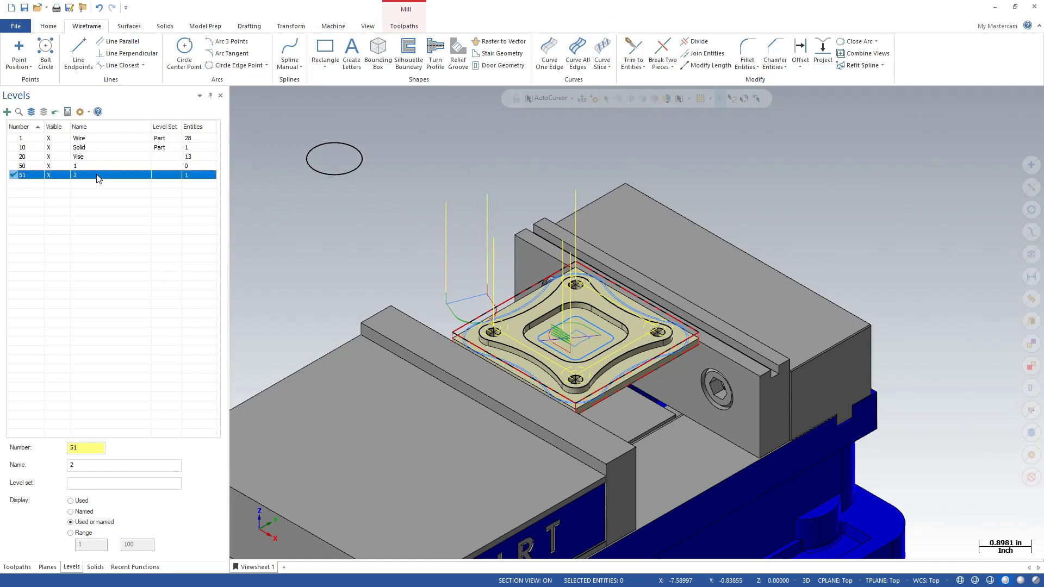
{"action": "right_click", "coordinate": [99, 177]}
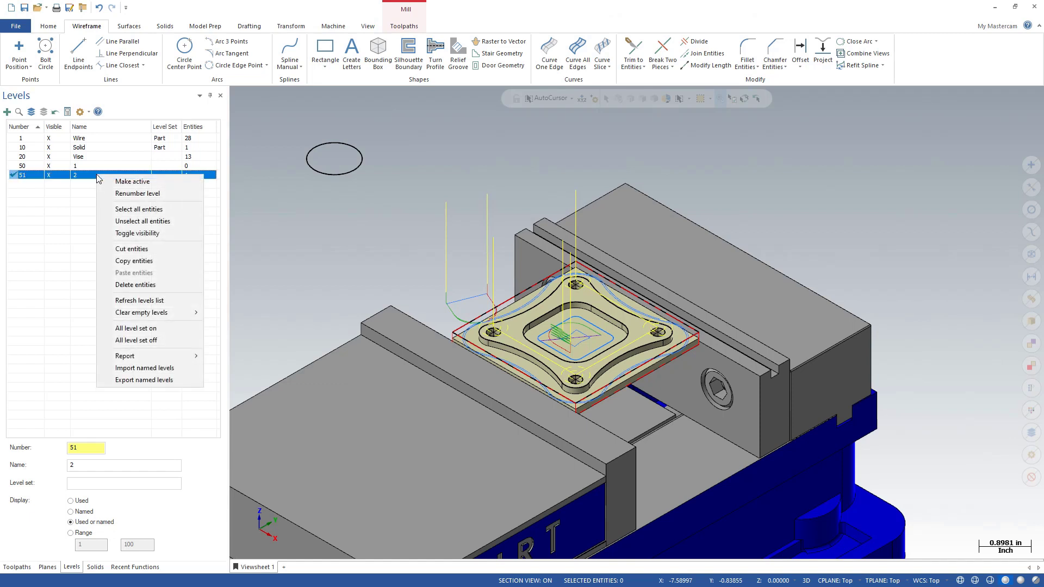
{"action": "left_click", "coordinate": [146, 284]}
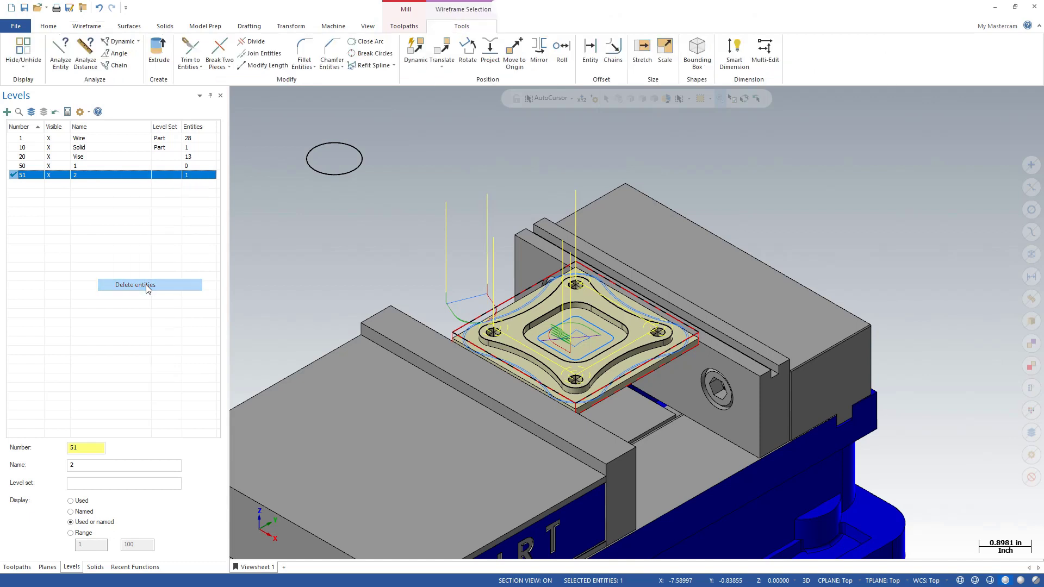
{"action": "right_click", "coordinate": [145, 177]}
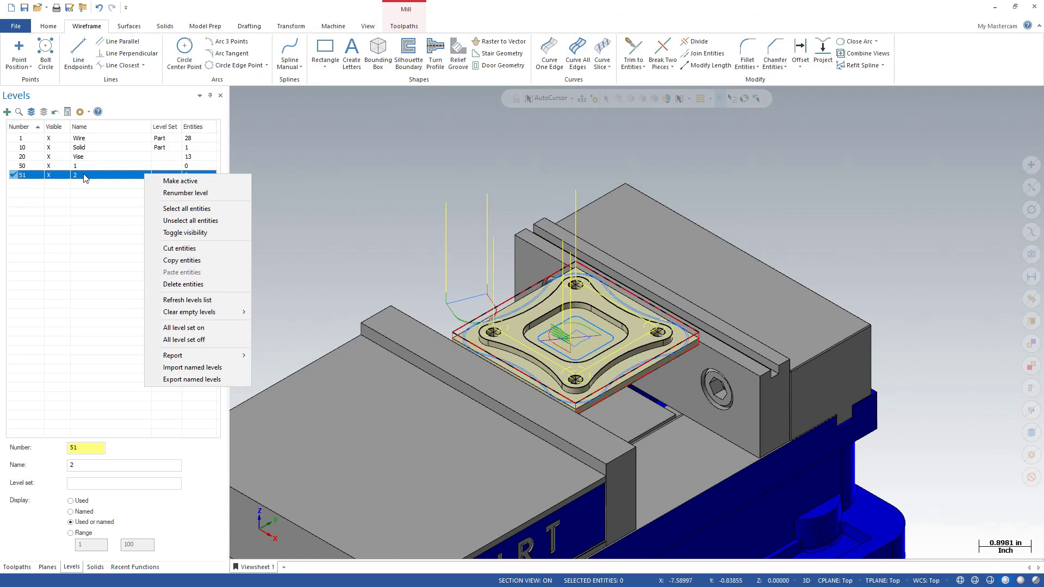
{"action": "left_click", "coordinate": [180, 181]}
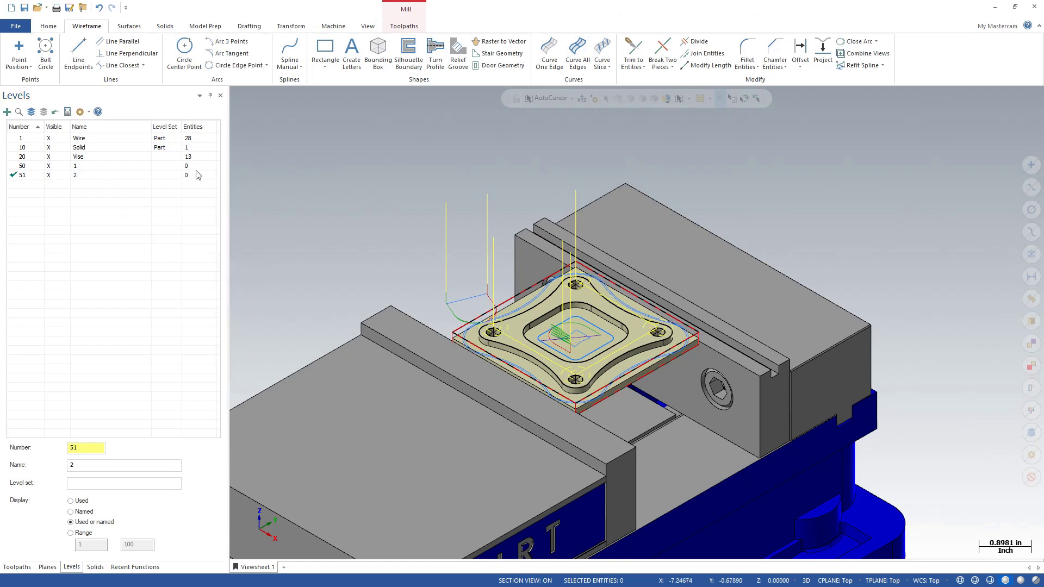
- Undo the deletion of the circle on level 51
{"action": "left_click", "coordinate": [98, 157]}
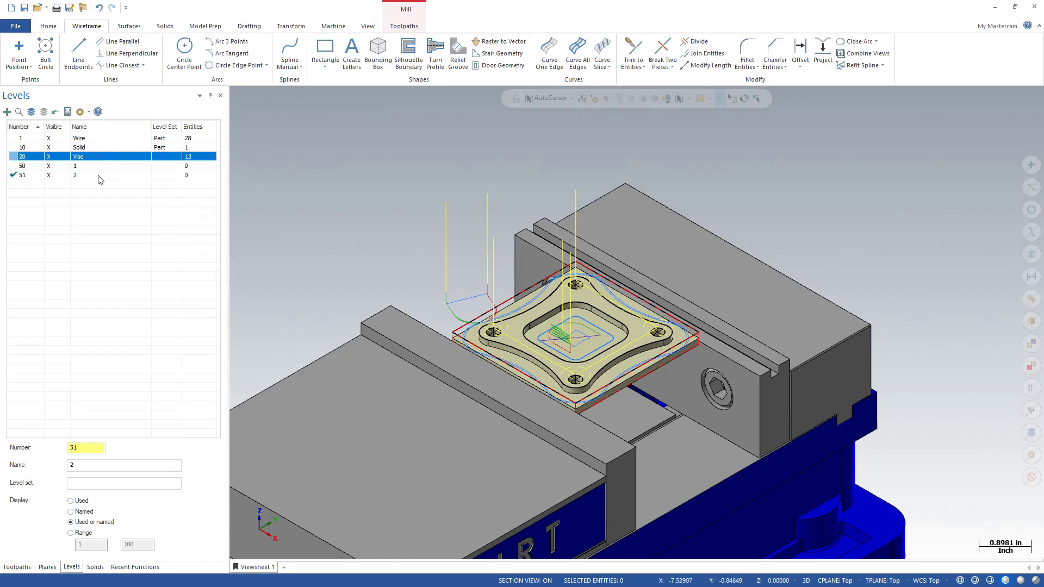
{"action": "left_click", "coordinate": [100, 177], "text": "ctrl"}
{"action": "right_click", "coordinate": [100, 178]}
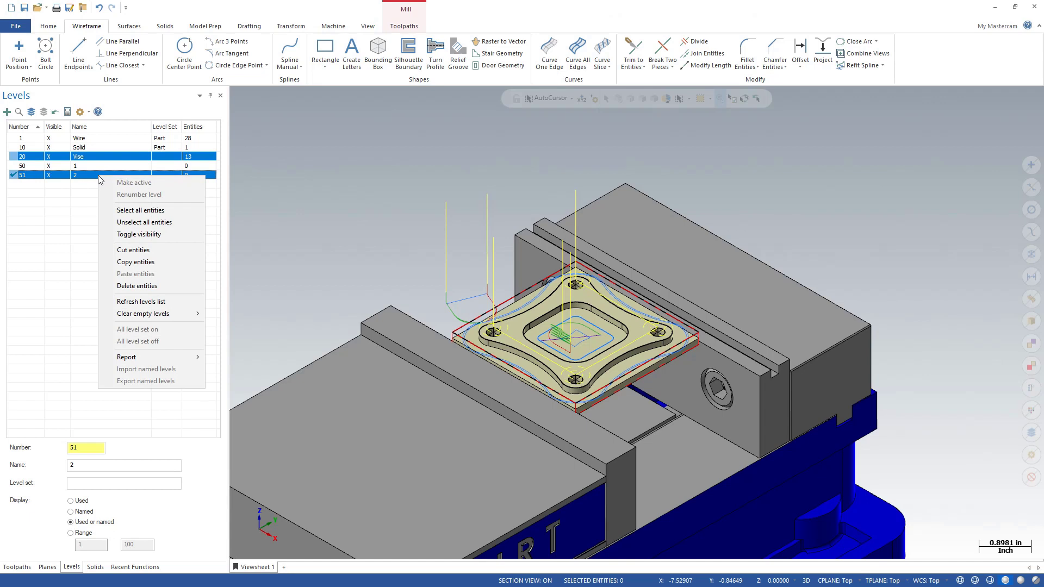
{"action": "left_click", "coordinate": [289, 194]}
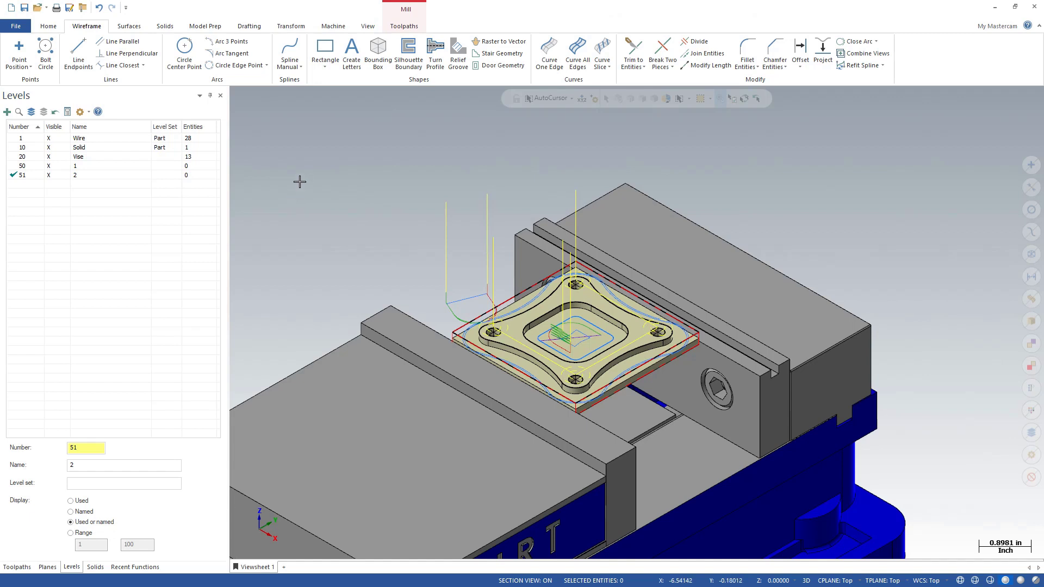
{"action": "left_click", "coordinate": [100, 9]}
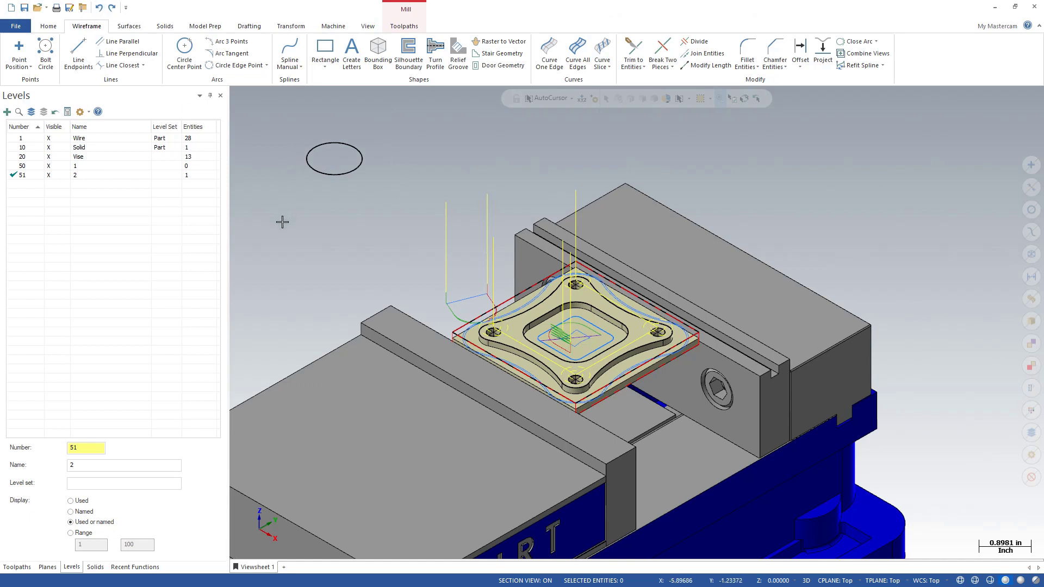
- Clear the name of level 51 so it is left unnamed
{"action": "right_click", "coordinate": [98, 178]}
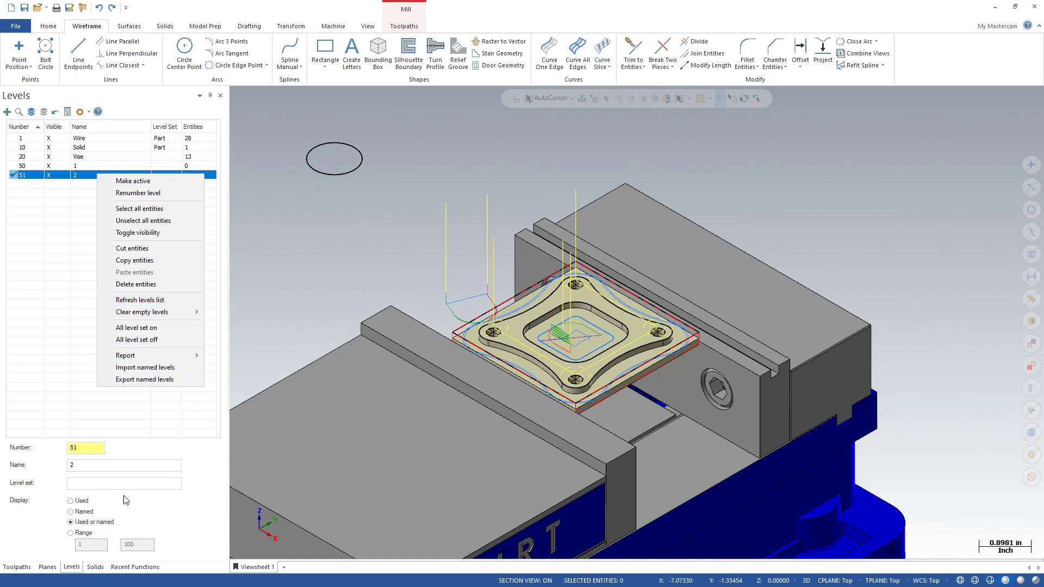
{"action": "left_click", "coordinate": [304, 278]}
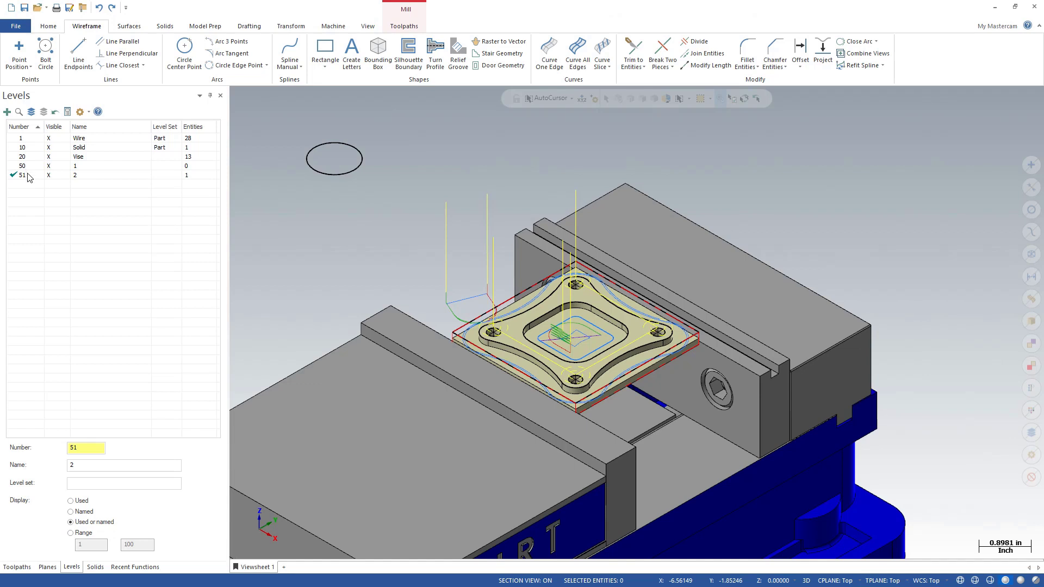
{"action": "left_click", "coordinate": [95, 180]}
{"action": "left_click", "coordinate": [95, 180]}
{"action": "left_click", "coordinate": [282, 182]}
- Make level 1 (Wire) active, set the level display to Named, and refresh the levels list
{"action": "left_click", "coordinate": [70, 500]}
{"action": "left_click", "coordinate": [73, 522]}
{"action": "left_click", "coordinate": [82, 513]}
{"action": "left_click", "coordinate": [15, 139]}
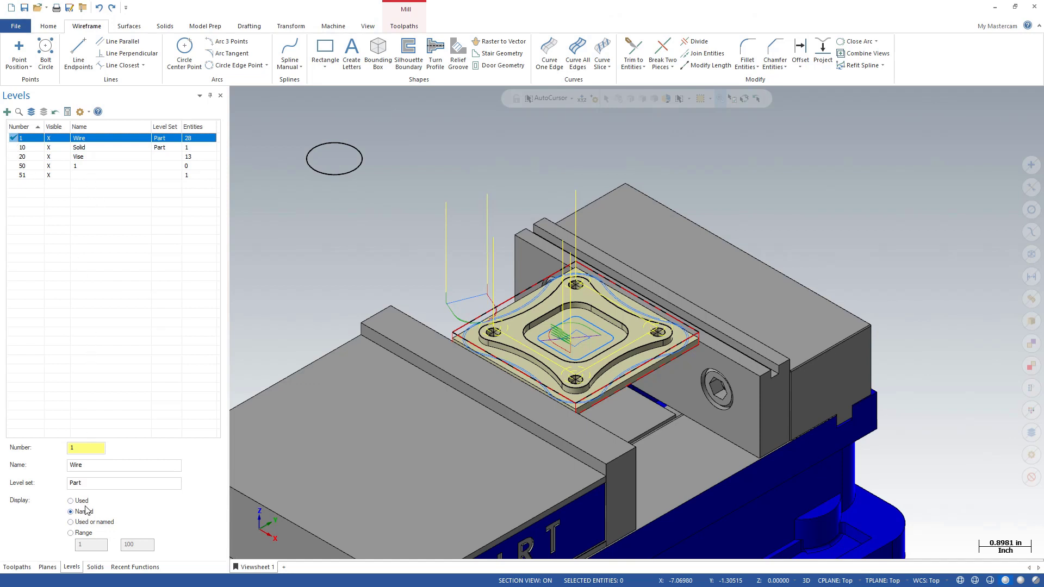
{"action": "right_click", "coordinate": [94, 188]}
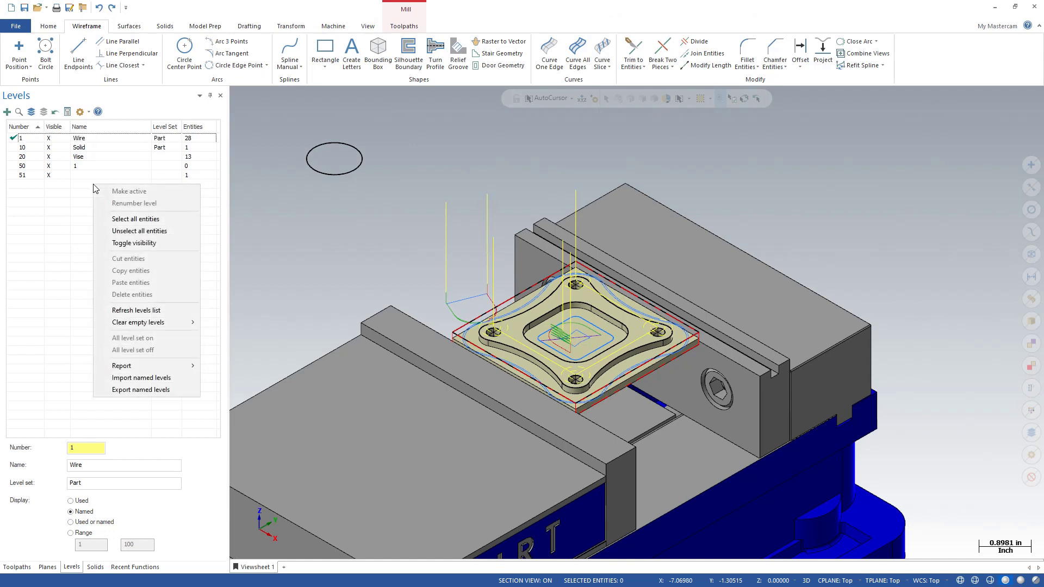
{"action": "left_click", "coordinate": [143, 314]}
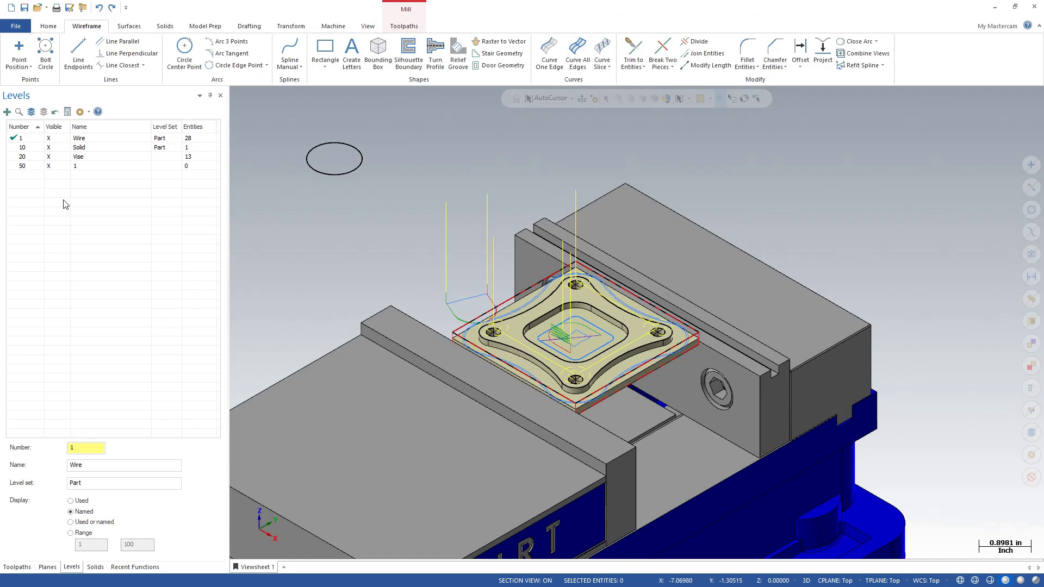
- Compare the levels list under the Named and Used or named display options, ending on Used or named
{"action": "right_click", "coordinate": [72, 188]}
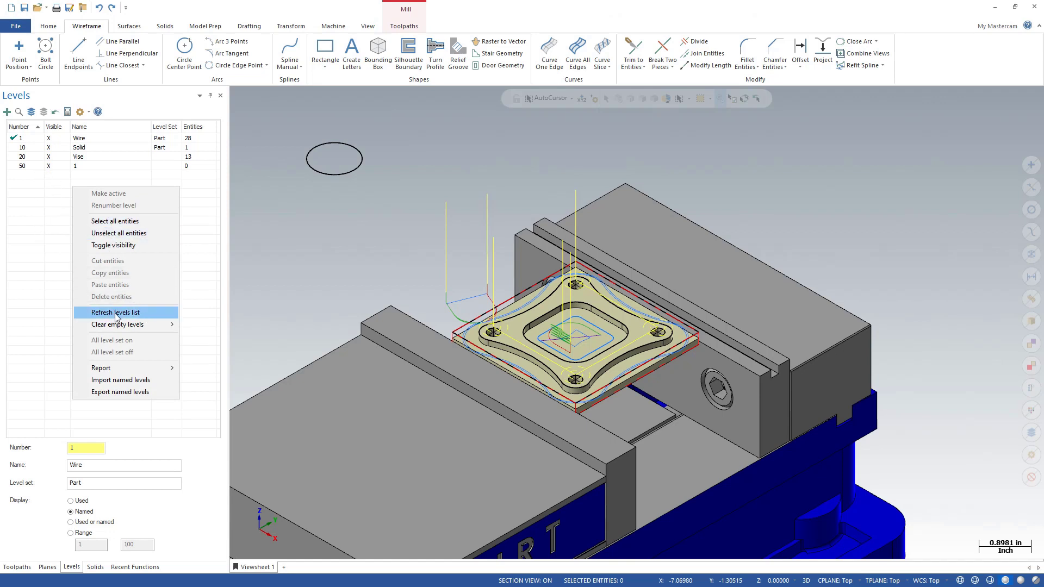
{"action": "left_click", "coordinate": [202, 231]}
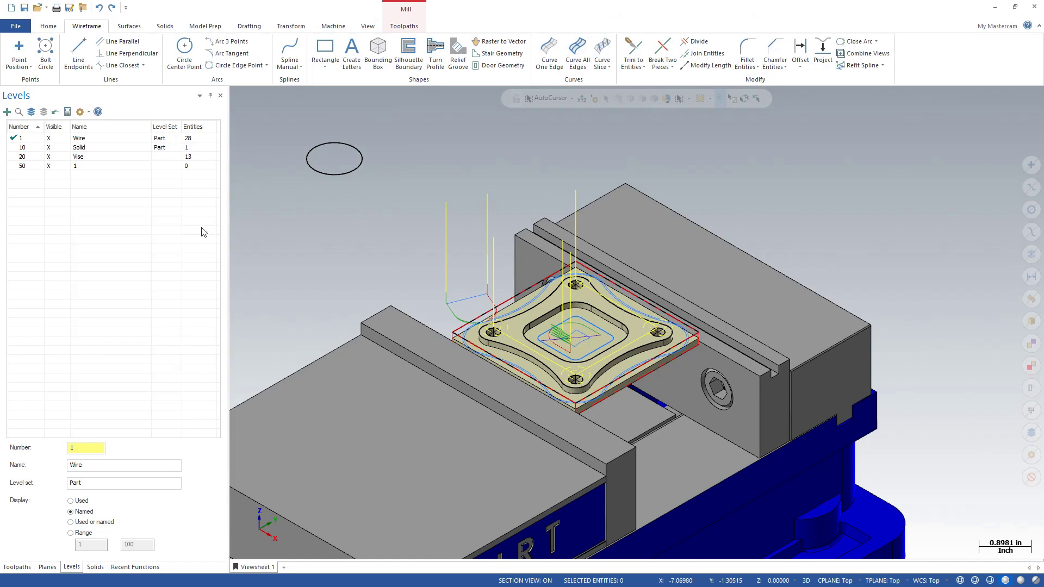
{"action": "left_click", "coordinate": [43, 567]}
{"action": "left_click", "coordinate": [71, 567]}
{"action": "left_click", "coordinate": [92, 521]}
{"action": "left_click", "coordinate": [200, 178]}
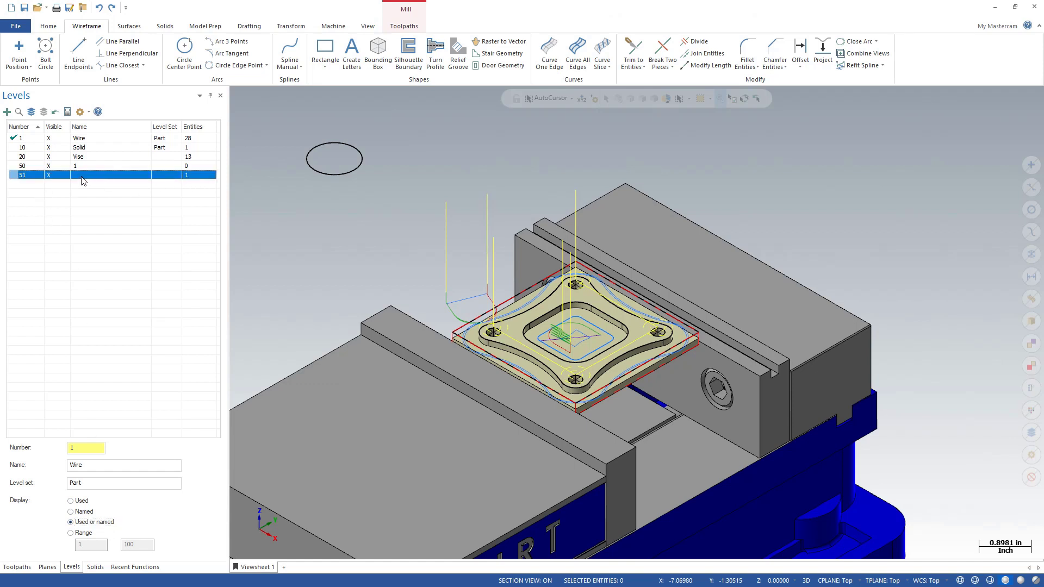
{"action": "left_click", "coordinate": [80, 514]}
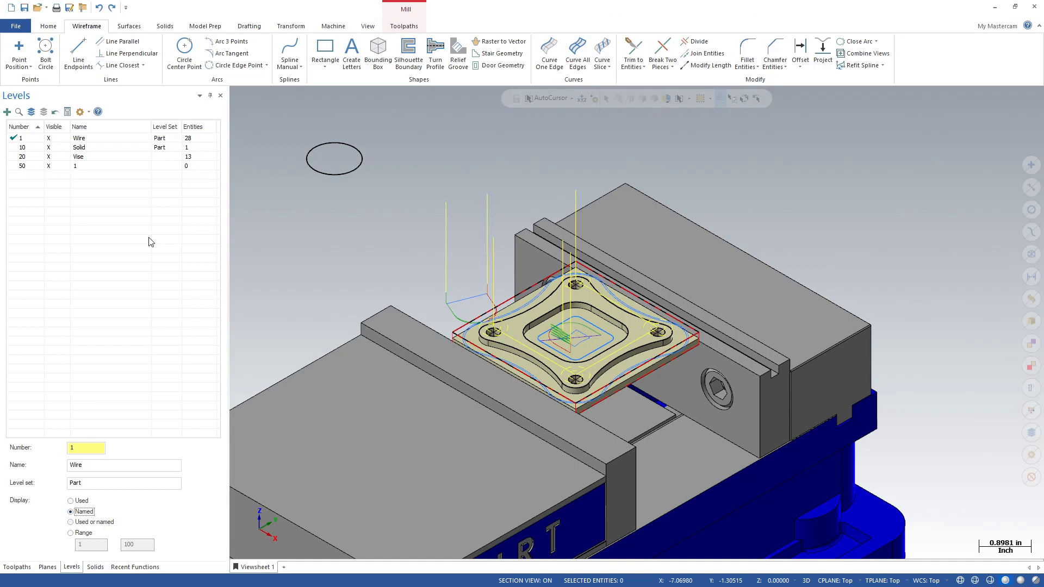
{"action": "left_click", "coordinate": [95, 522]}
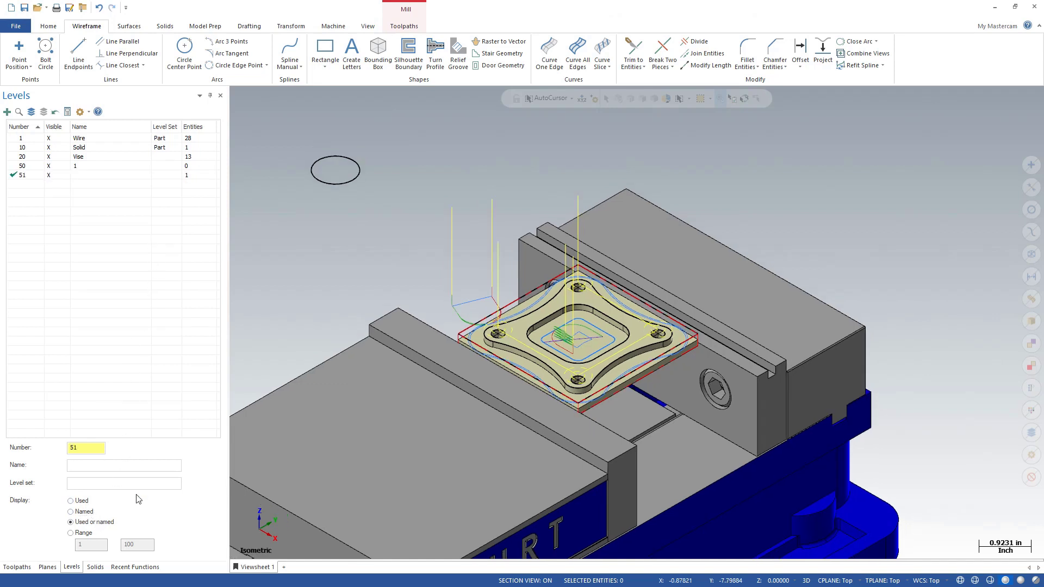
{"action": "left_click", "coordinate": [70, 533]}
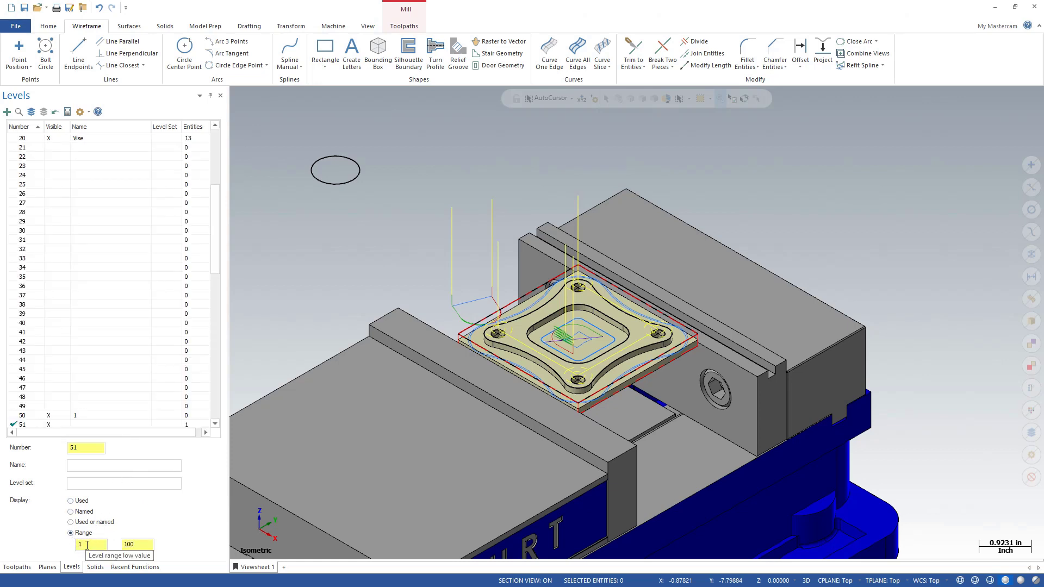
{"action": "double_click", "coordinate": [139, 545]}
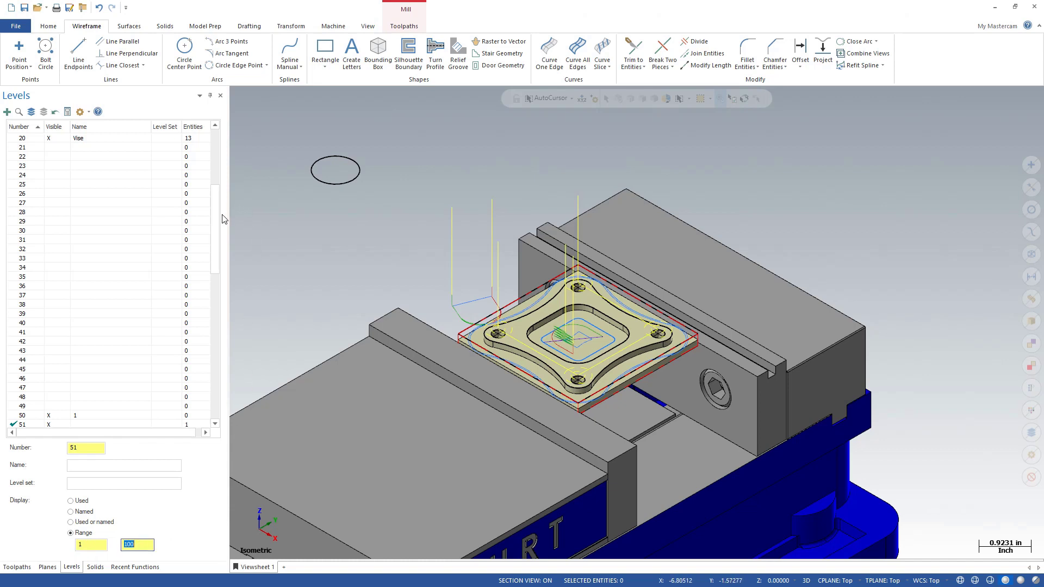
{"action": "left_click_drag", "start_coordinate": [216, 219], "coordinate": [210, 157]}
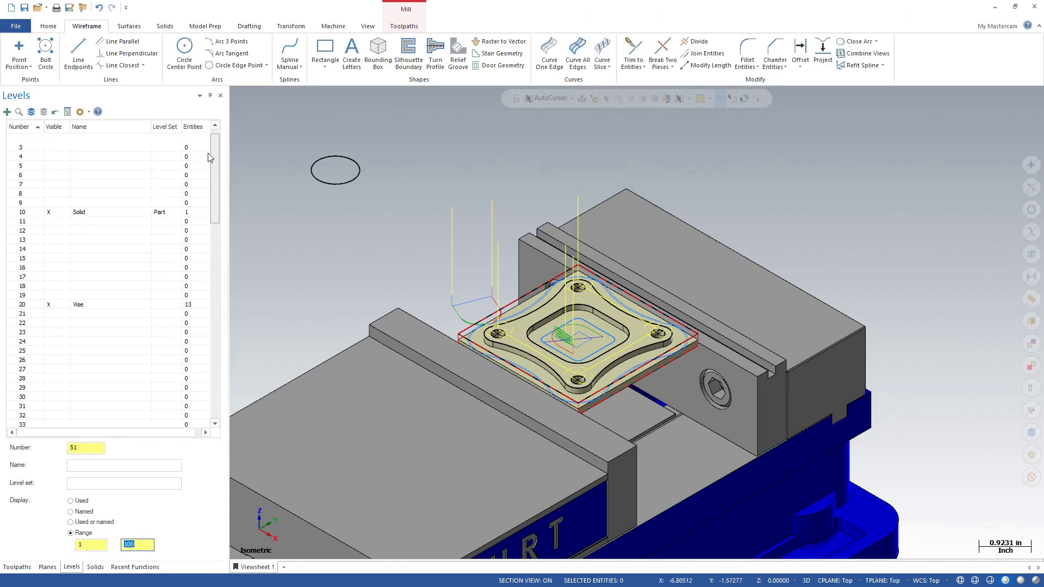
{"action": "left_click", "coordinate": [96, 542]}
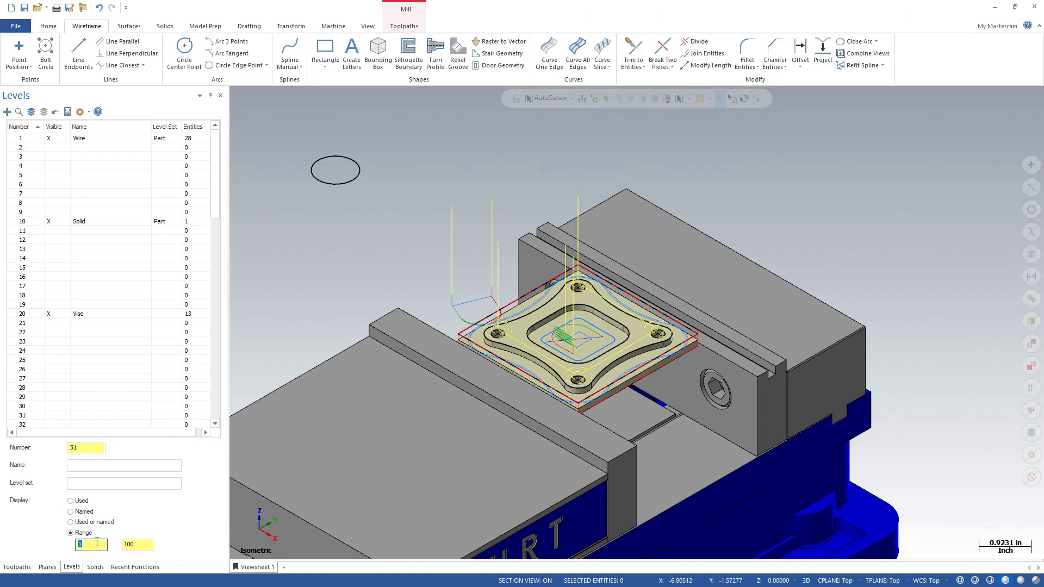
{"action": "type", "text": "20"}
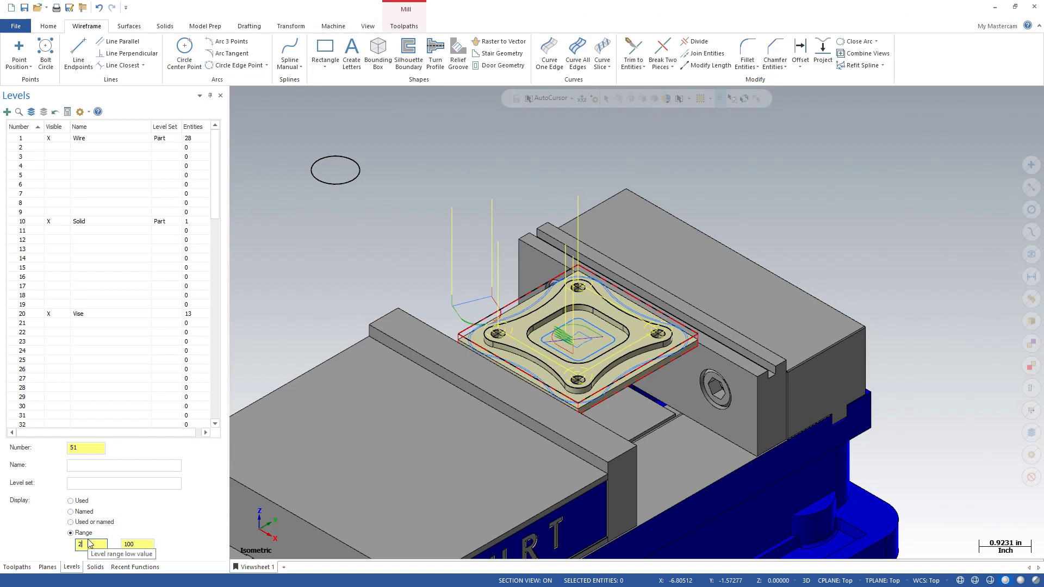
{"action": "left_click", "coordinate": [138, 547]}
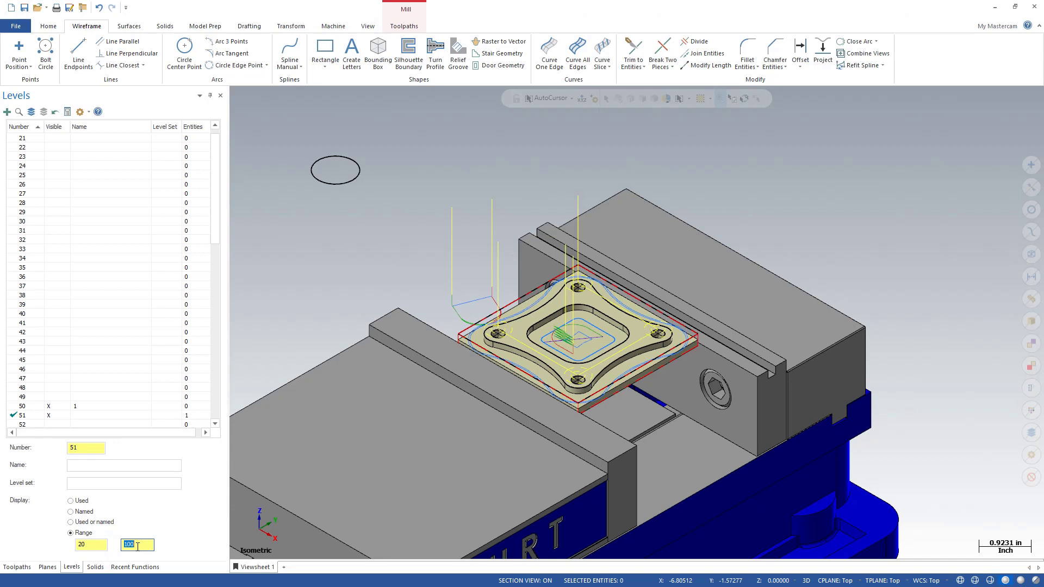
{"action": "type", "text": "9999999999"}
{"action": "left_click", "coordinate": [73, 523]}
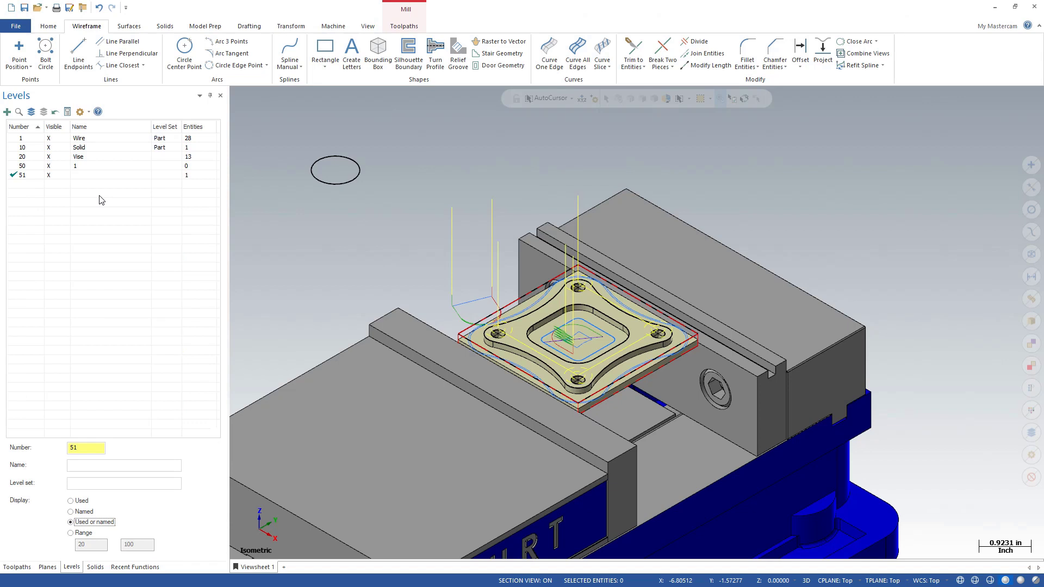
{"action": "left_click", "coordinate": [99, 200]}
{"action": "right_click", "coordinate": [79, 179]}
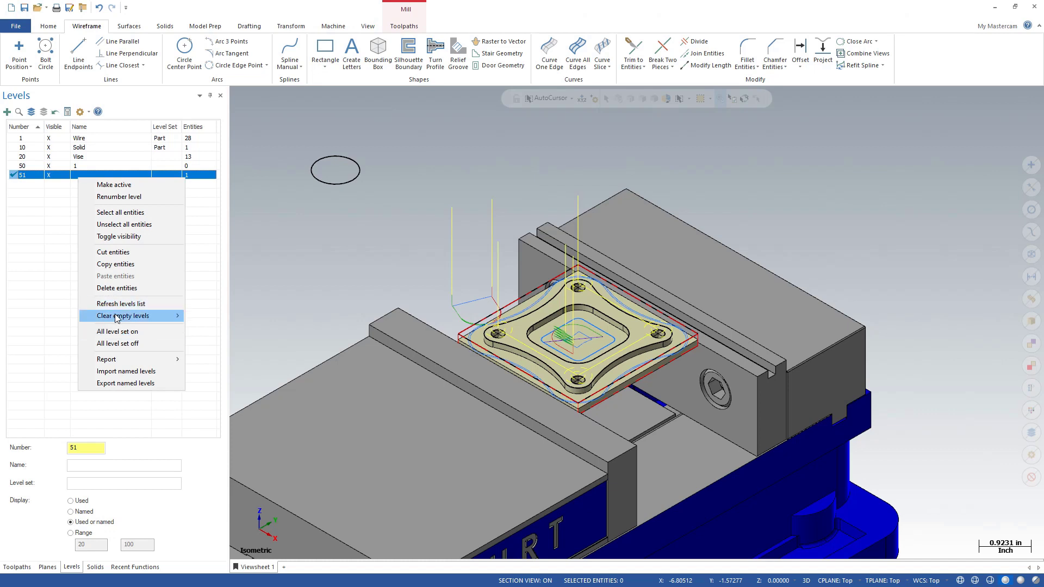
{"action": "mouse_move", "coordinate": [116, 318]}
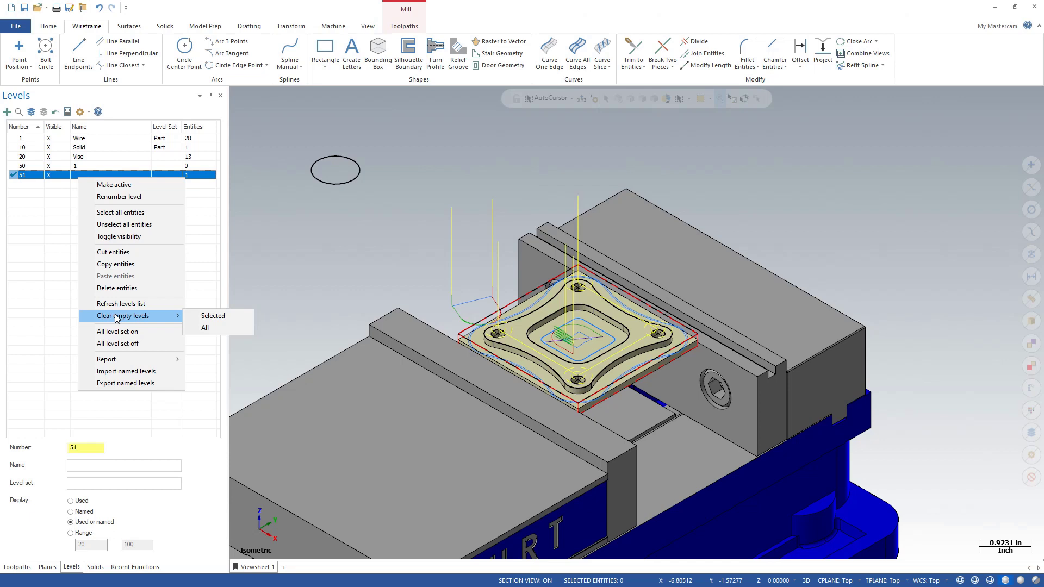
{"action": "left_click", "coordinate": [70, 217]}
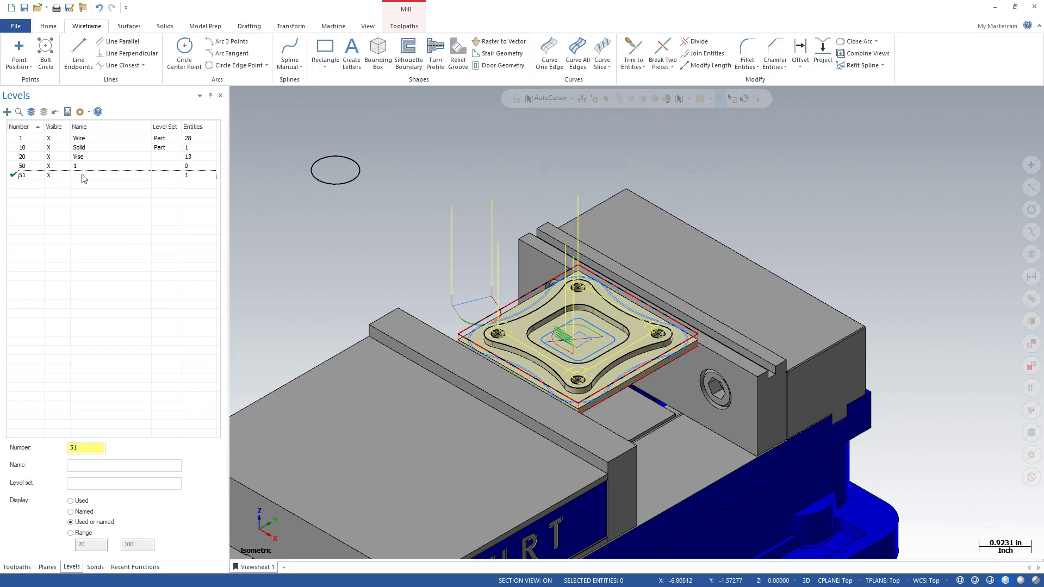
- Clear all empty levels from the list and set the level display to Used
{"action": "right_click", "coordinate": [78, 188]}
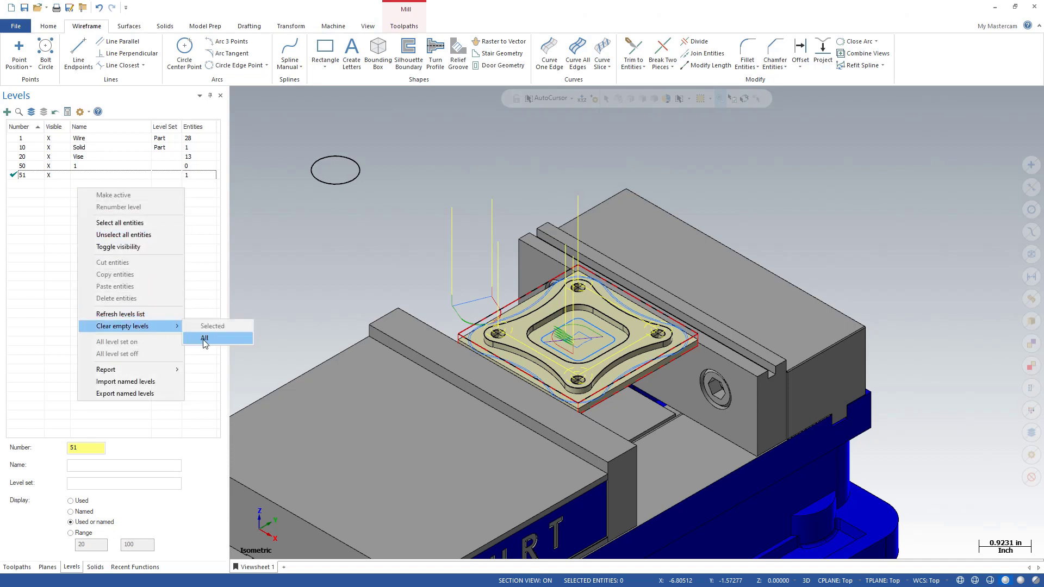
{"action": "left_click", "coordinate": [204, 339]}
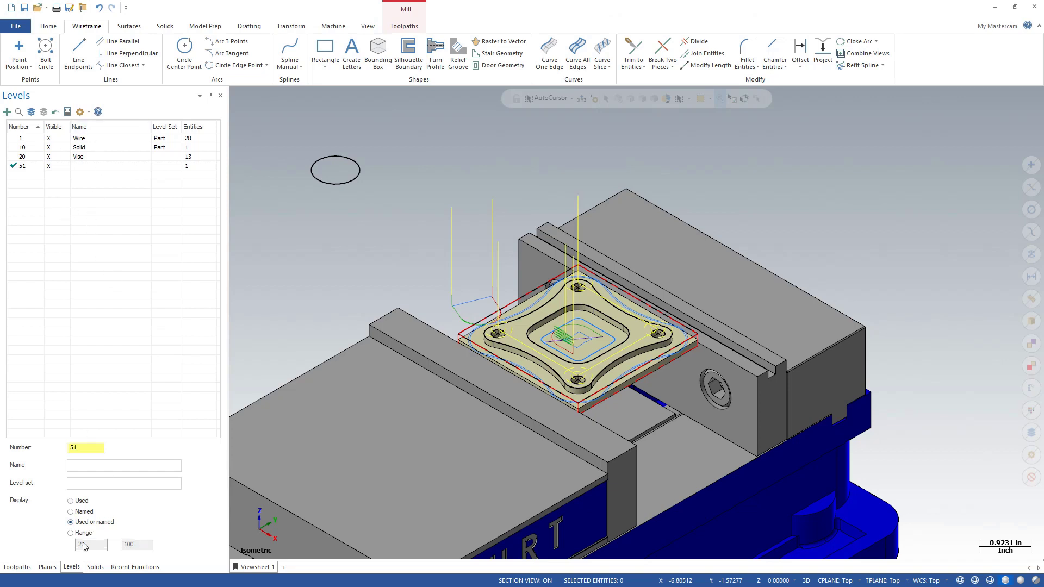
{"action": "left_click", "coordinate": [79, 500]}
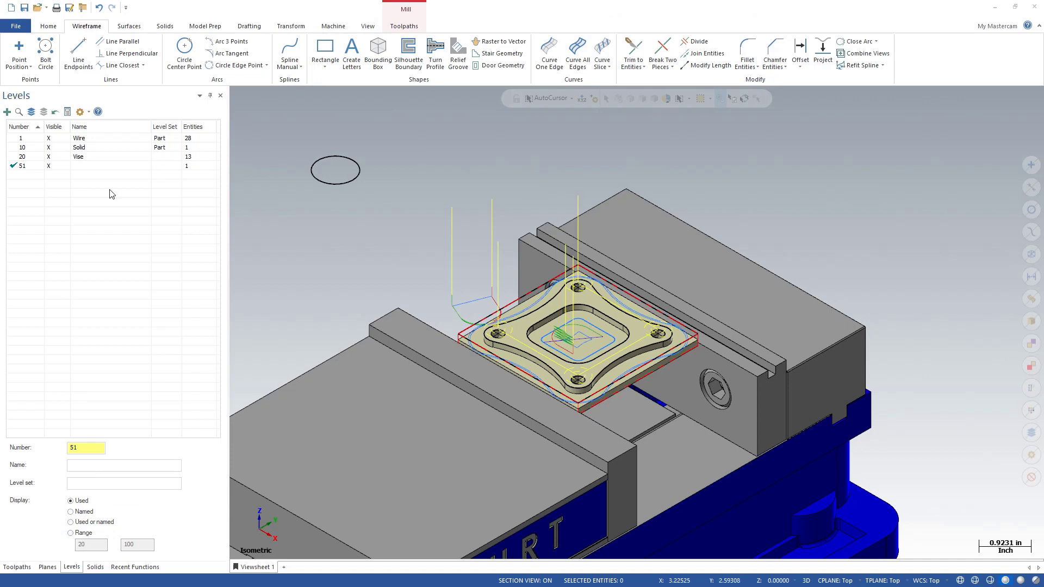
- Generate a levels report for level 1 (Wire) only, limited to visible entities
{"action": "left_click", "coordinate": [90, 139]}
{"action": "right_click", "coordinate": [90, 141]}
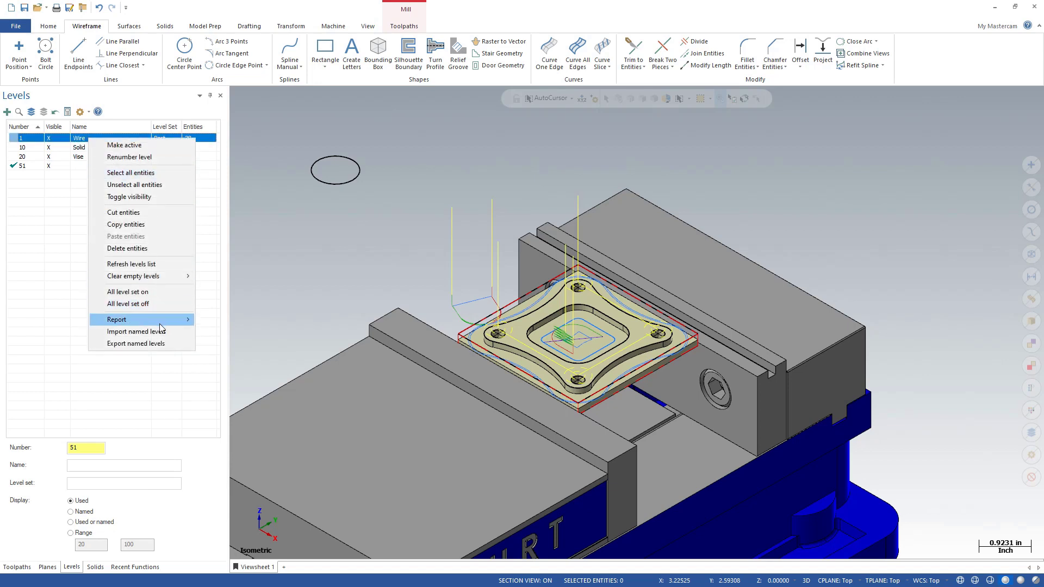
{"action": "mouse_move", "coordinate": [159, 323]}
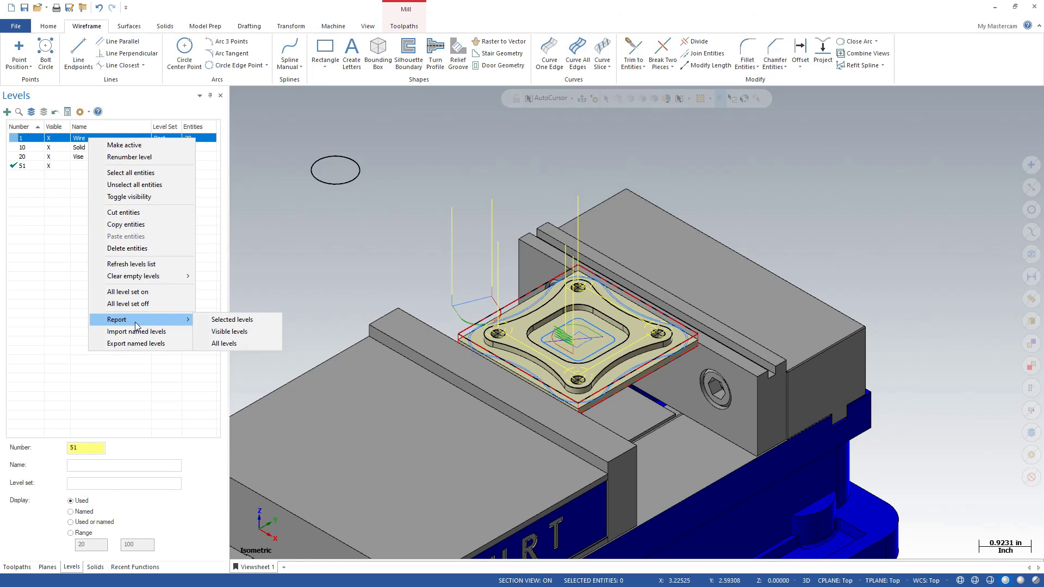
{"action": "left_click", "coordinate": [249, 323]}
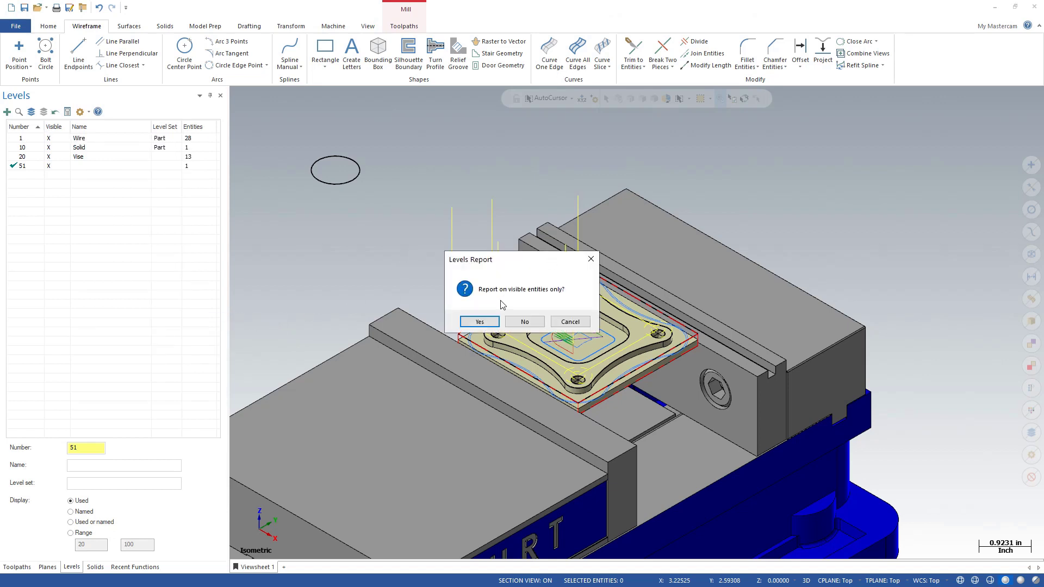
{"action": "left_click", "coordinate": [480, 321]}
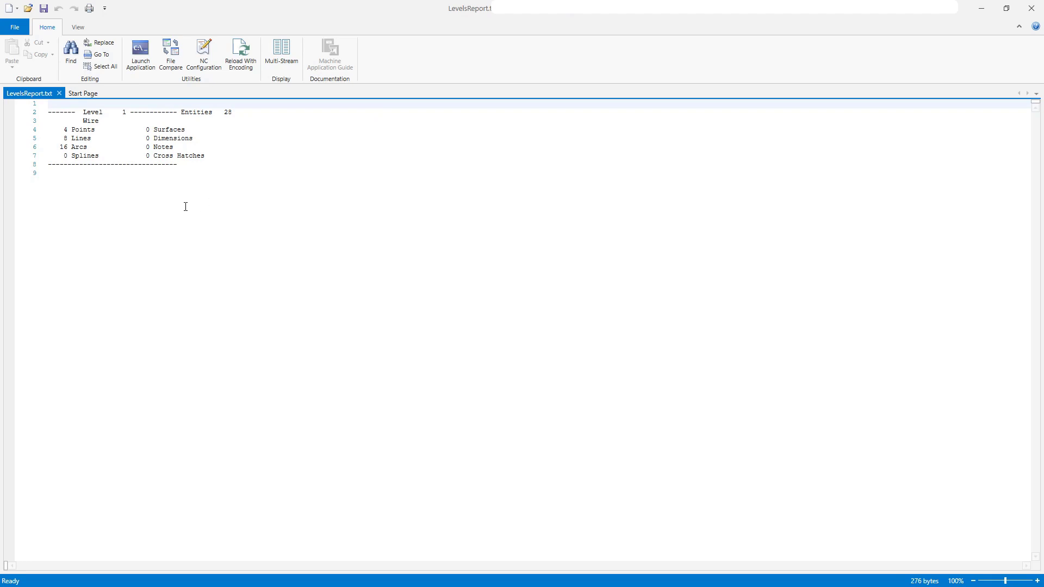
- Examine the level name, entity total and entity-type breakdown in the levels report, and return to Mastercam
{"action": "left_click_drag", "start_coordinate": [48, 113], "coordinate": [231, 163]}
{"action": "left_click", "coordinate": [225, 179]}
{"action": "double_click", "coordinate": [90, 121]}
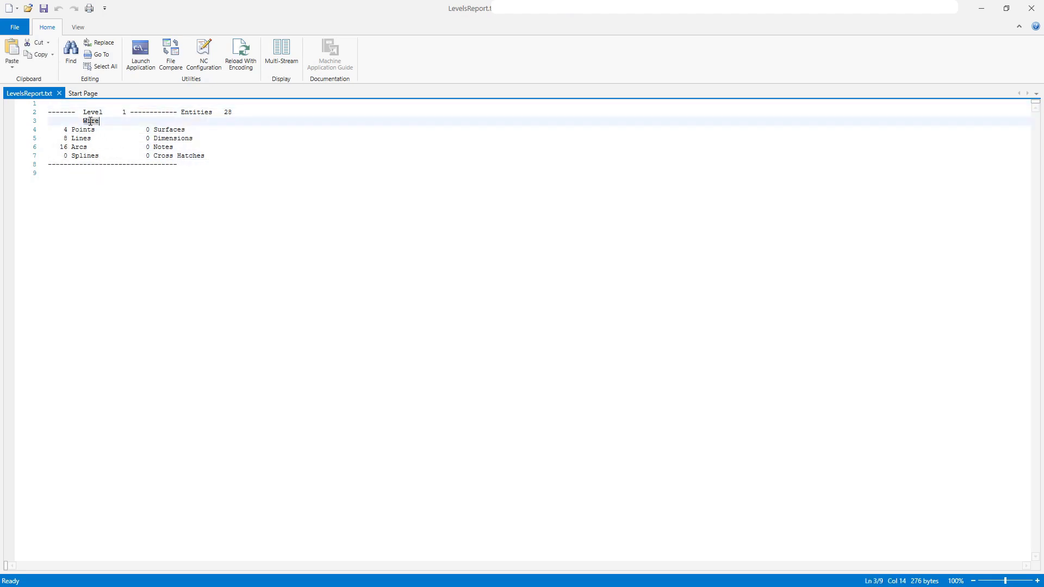
{"action": "double_click", "coordinate": [227, 112]}
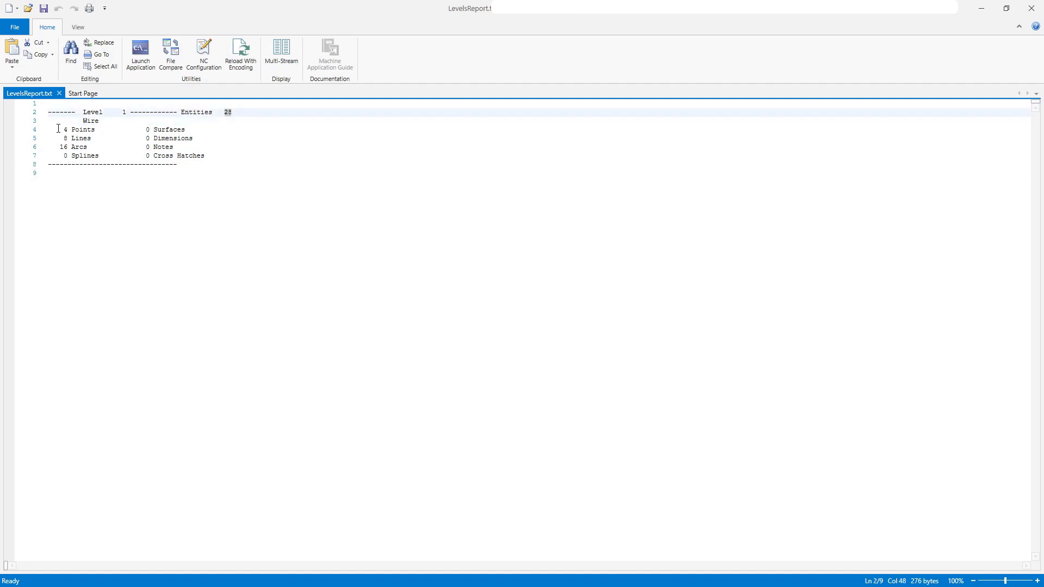
{"action": "left_click_drag", "start_coordinate": [64, 130], "coordinate": [84, 146]}
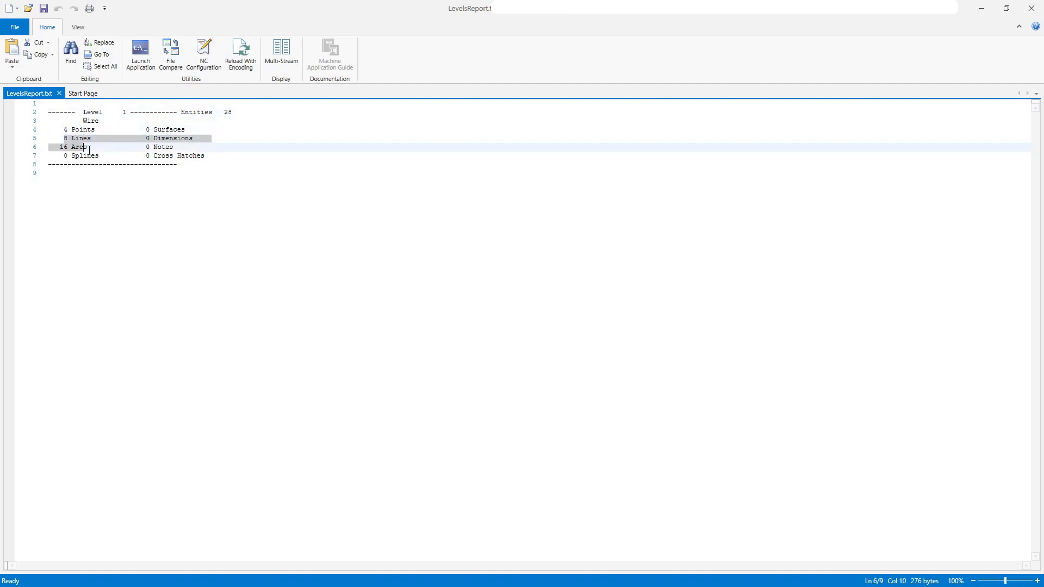
{"action": "left_click", "coordinate": [166, 227]}
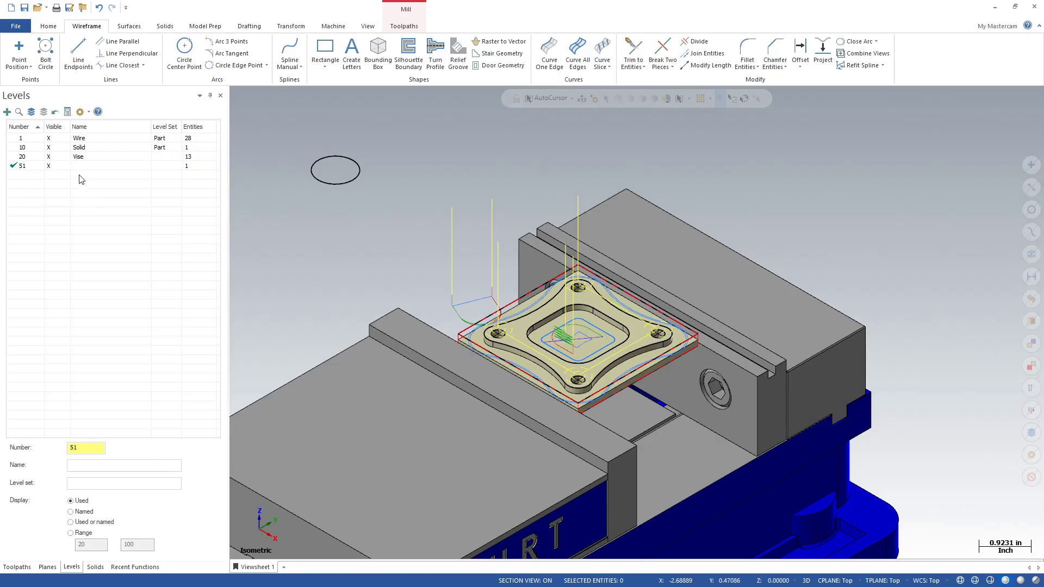
- Export the named levels to the Parts folder as Mill-Lesson-5-Completed in Vise.csv
{"action": "right_click", "coordinate": [81, 180]}
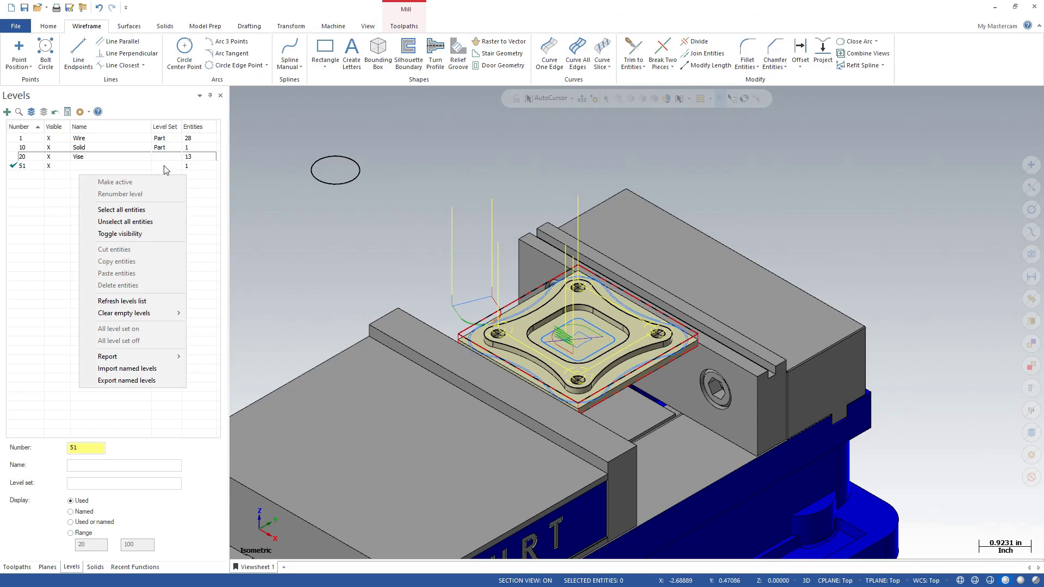
{"action": "left_click", "coordinate": [137, 381]}
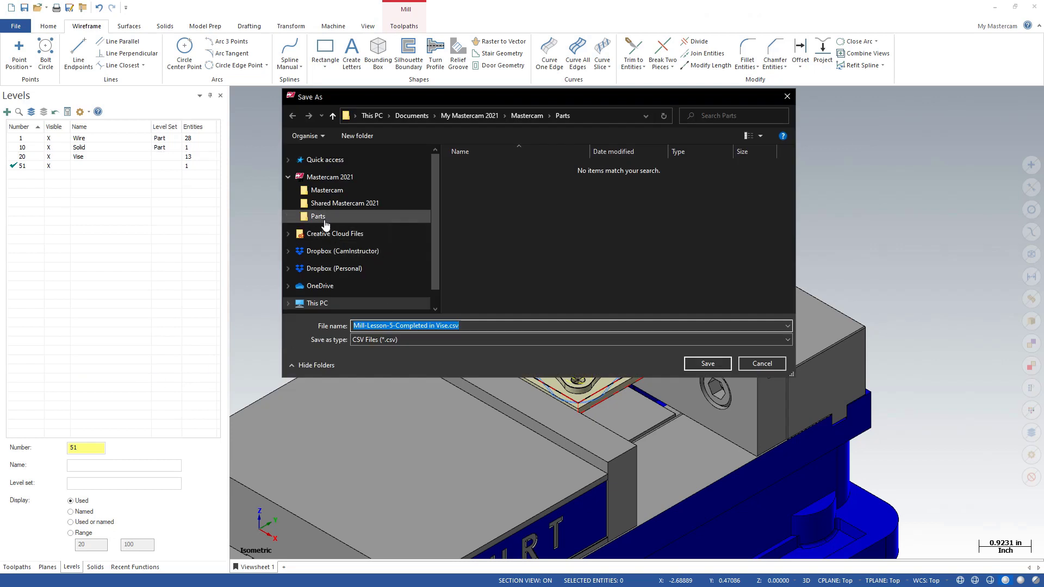
{"action": "left_click", "coordinate": [321, 220]}
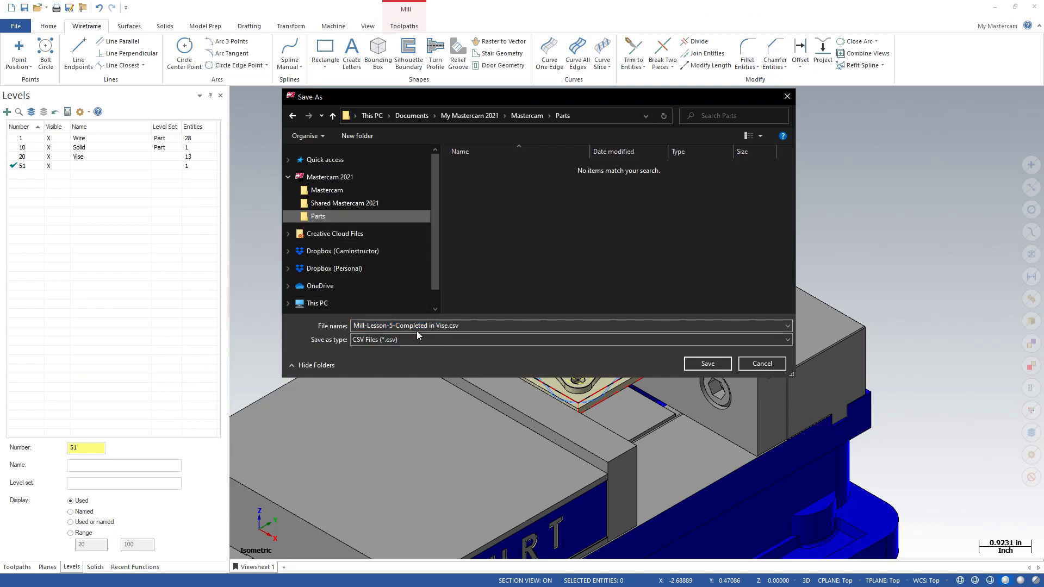
{"action": "left_click", "coordinate": [710, 364]}
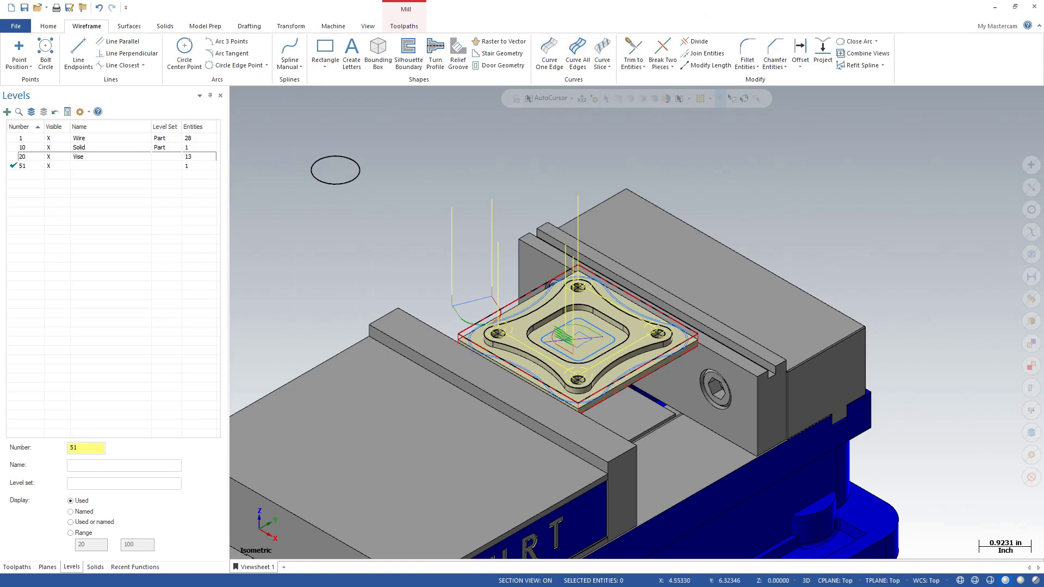
- Open the exported Mill-Lesson-5-Completed in Vise.csv from the Parts folder in Notepad
{"action": "left_click_drag", "start_coordinate": [1043, 103], "coordinate": [629, 92]}
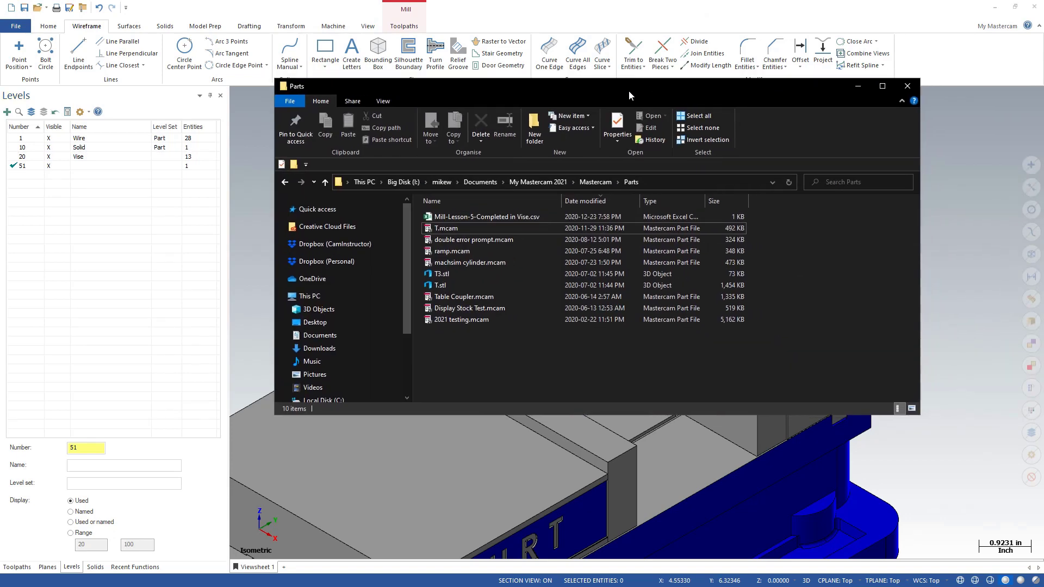
{"action": "left_click", "coordinate": [484, 217]}
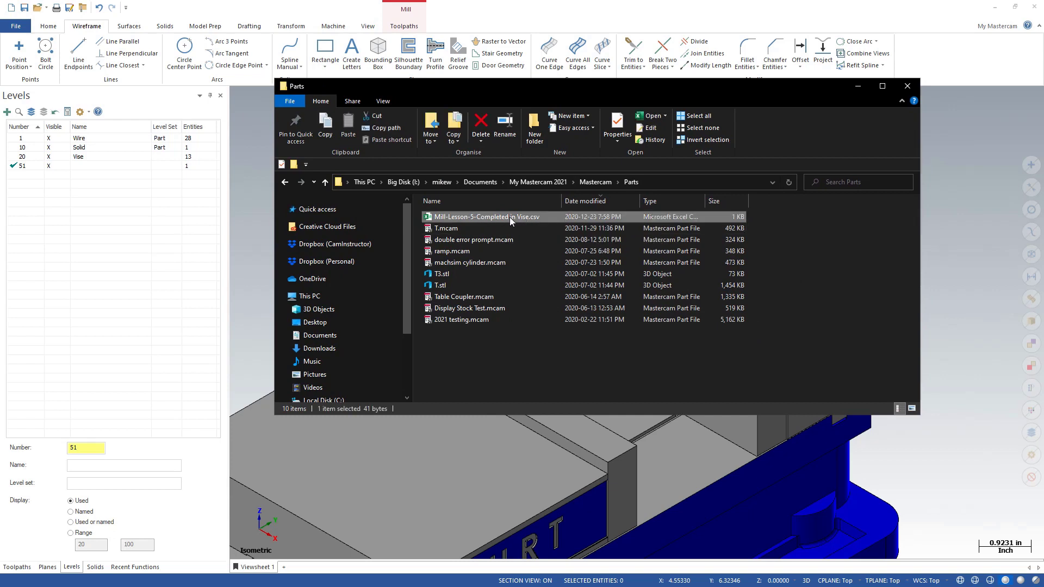
{"action": "right_click", "coordinate": [510, 217]}
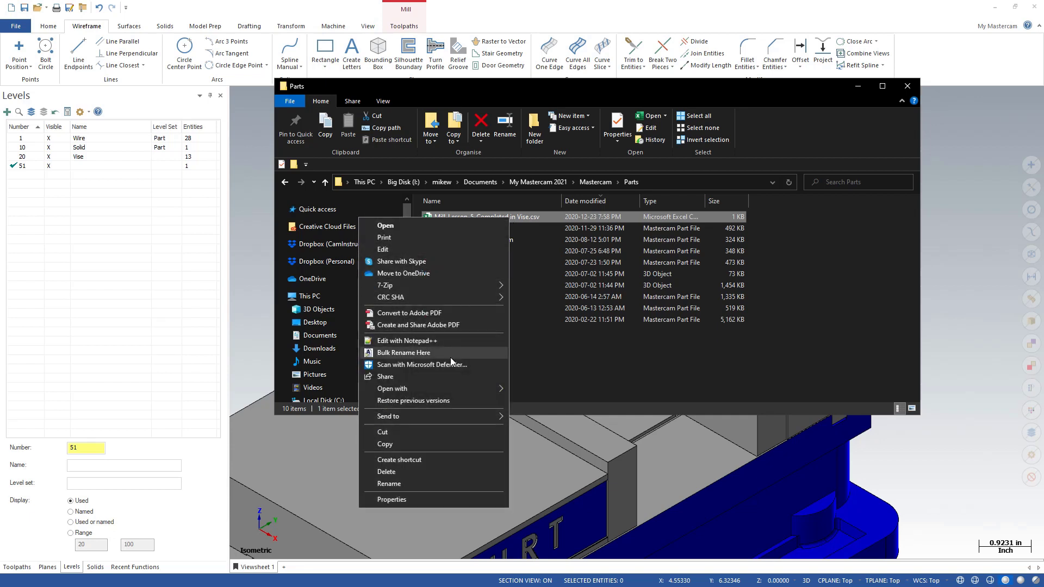
{"action": "mouse_move", "coordinate": [439, 385]}
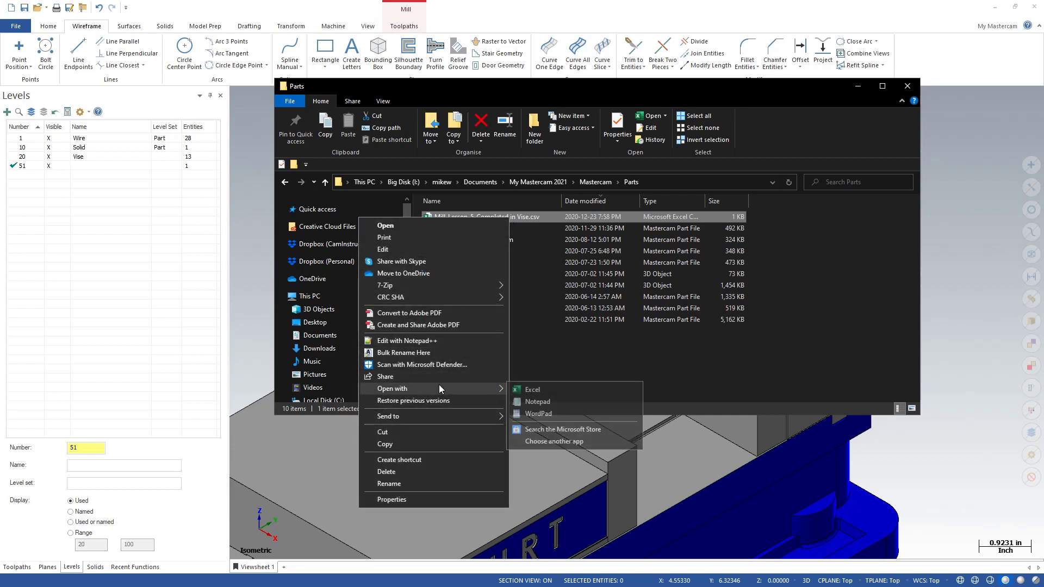
{"action": "left_click", "coordinate": [553, 400]}
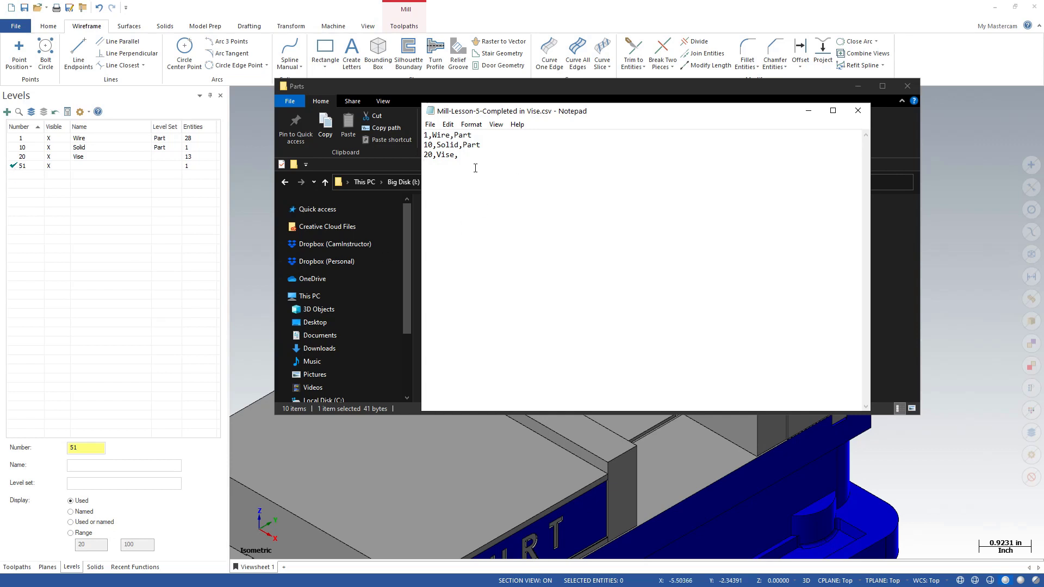
- Add the line 51,Test,set1 at the end of the CSV file, save it, and return to Mastercam
{"action": "type", "text": "51"}
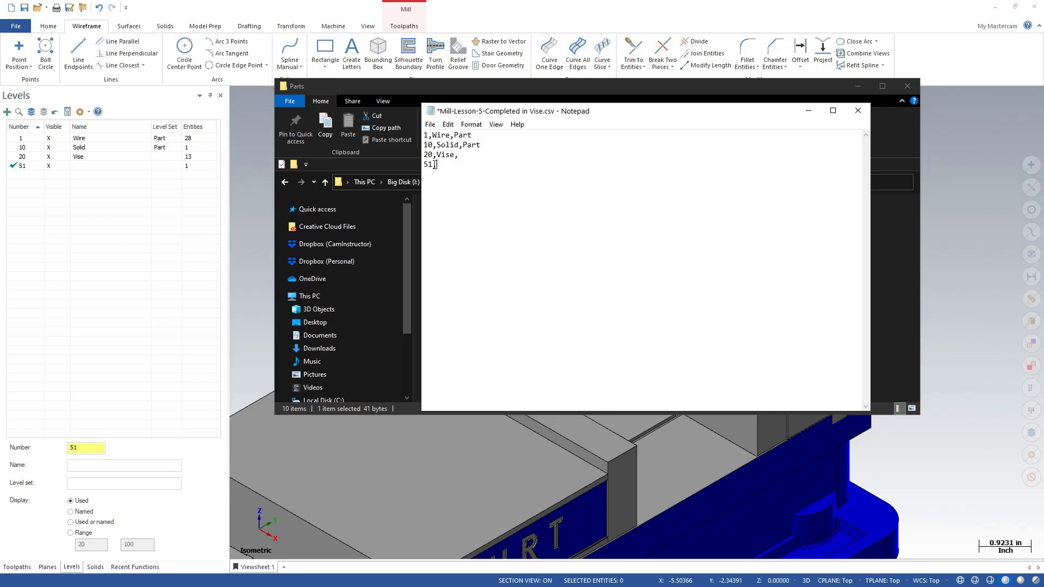
{"action": "type", "text": ",Test,"}
{"action": "type", "text": "set2"}
{"action": "key", "text": "BackSpace"}
{"action": "type", "text": "1"}
{"action": "left_click", "coordinate": [430, 125]}
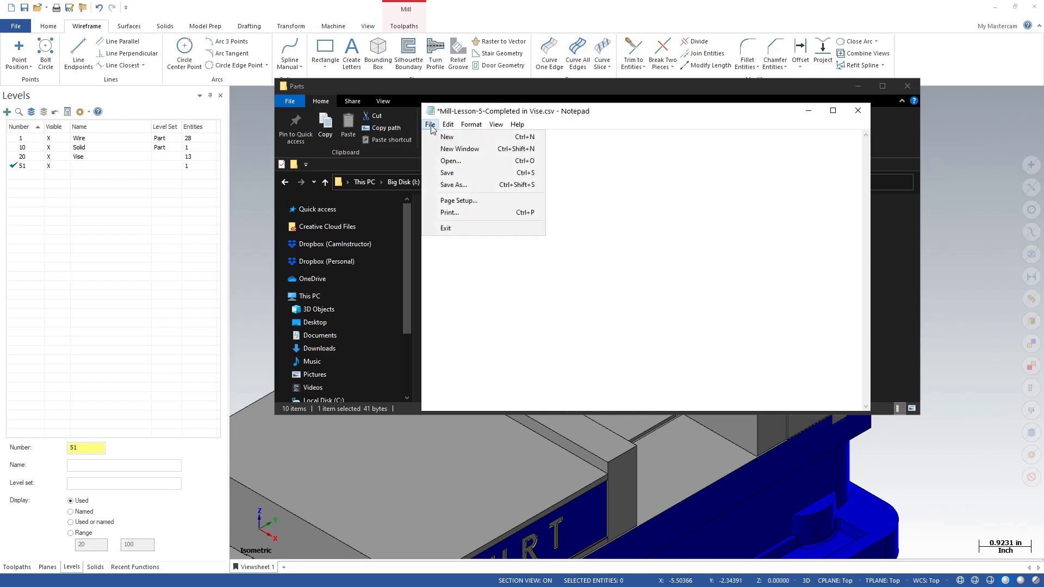
{"action": "left_click", "coordinate": [464, 173]}
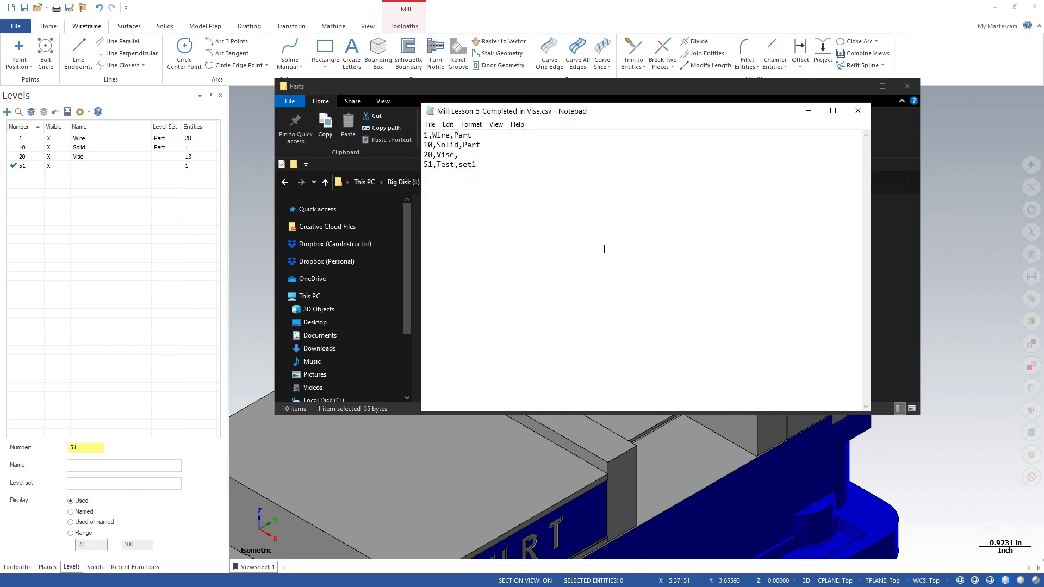
{"action": "left_click_drag", "start_coordinate": [580, 90], "coordinate": [611, 97]}
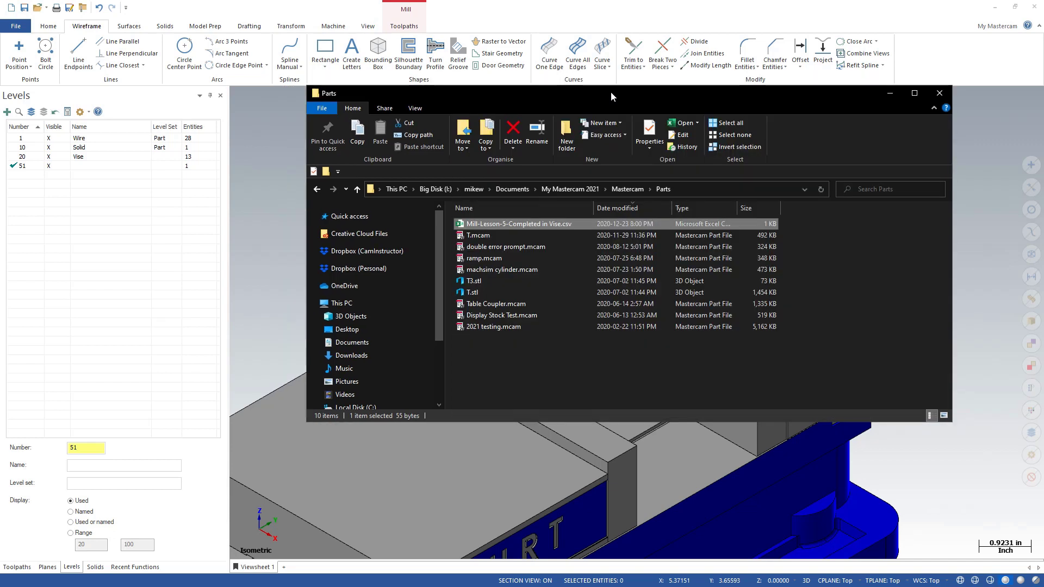
{"action": "left_click_drag", "start_coordinate": [609, 93], "coordinate": [1043, 113]}
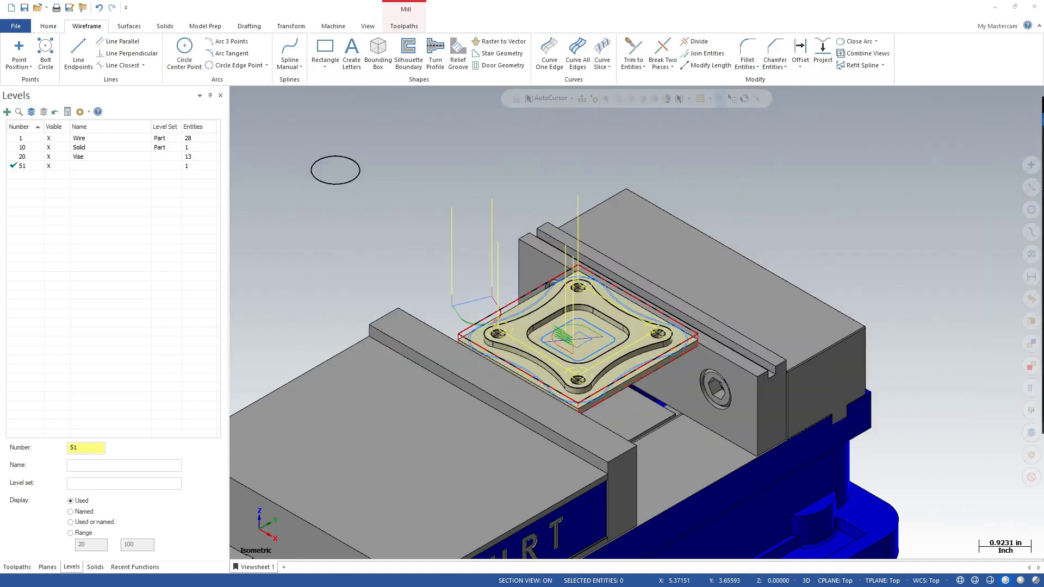
- Make level 1 (Wire) active and delete the circle on level 51
{"action": "left_click", "coordinate": [13, 139]}
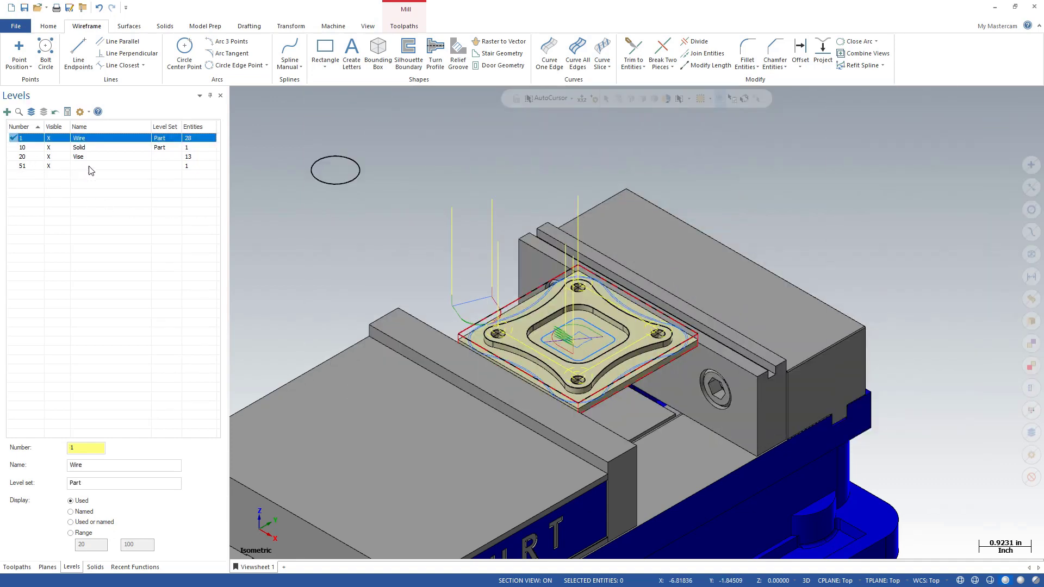
{"action": "left_click", "coordinate": [333, 155]}
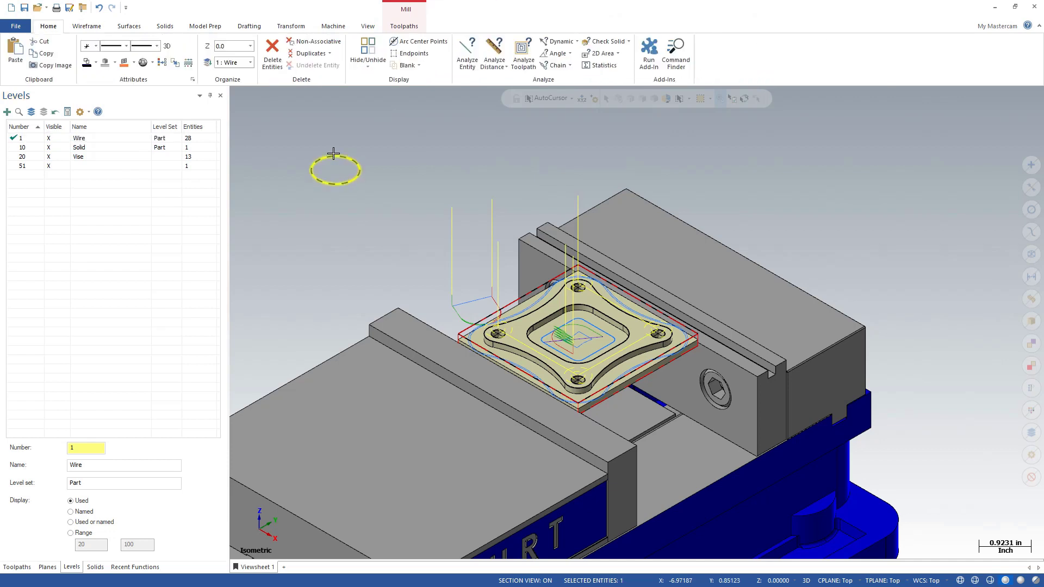
{"action": "key", "text": "Delete"}
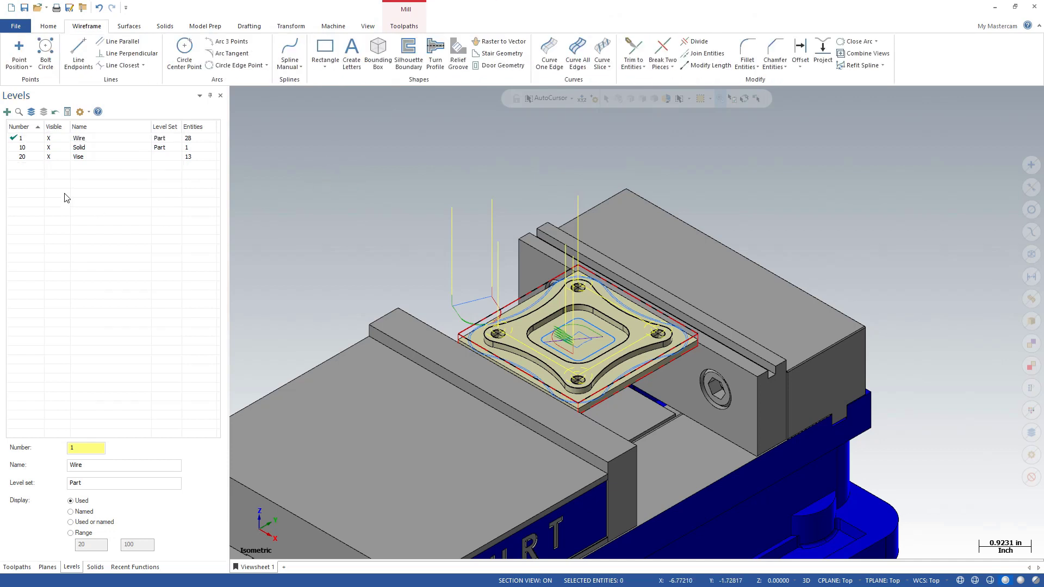
- Import the named levels from Mill-Lesson-5-Completed in Vise.csv into the current part
{"action": "right_click", "coordinate": [58, 165]}
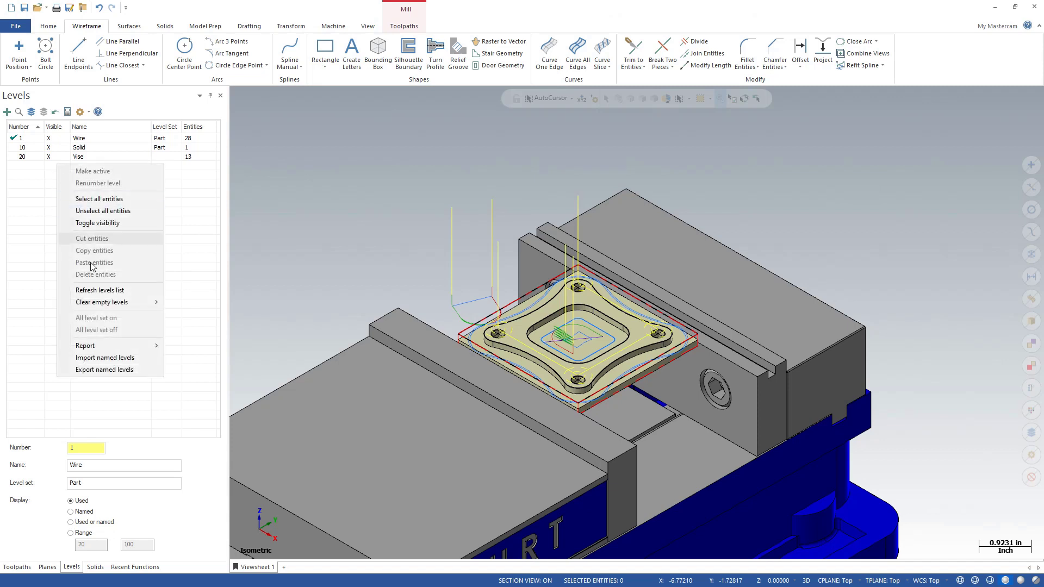
{"action": "left_click", "coordinate": [108, 358]}
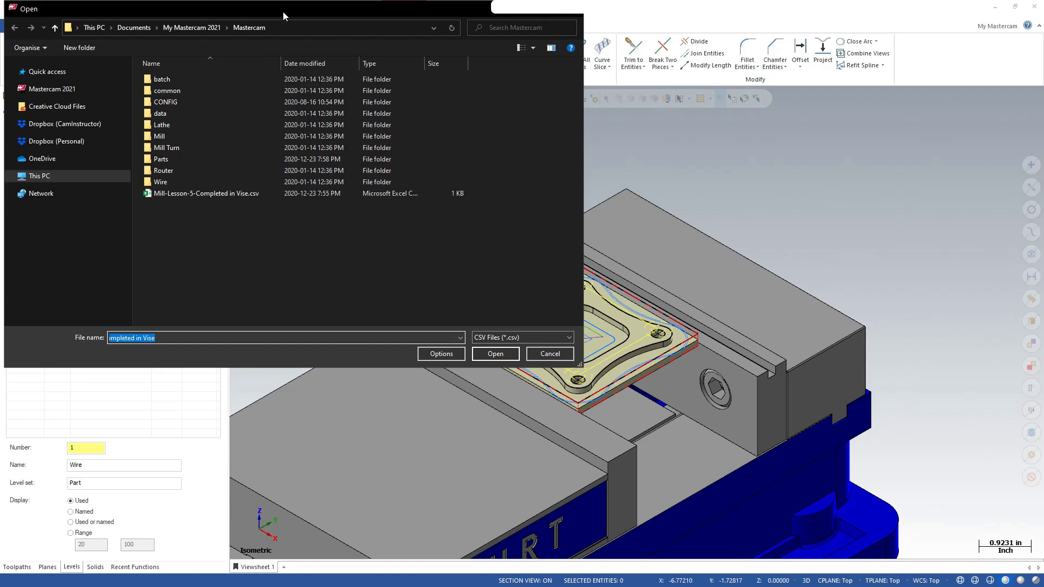
{"action": "left_click_drag", "start_coordinate": [283, 12], "coordinate": [521, 63]}
{"action": "left_click", "coordinate": [435, 247]}
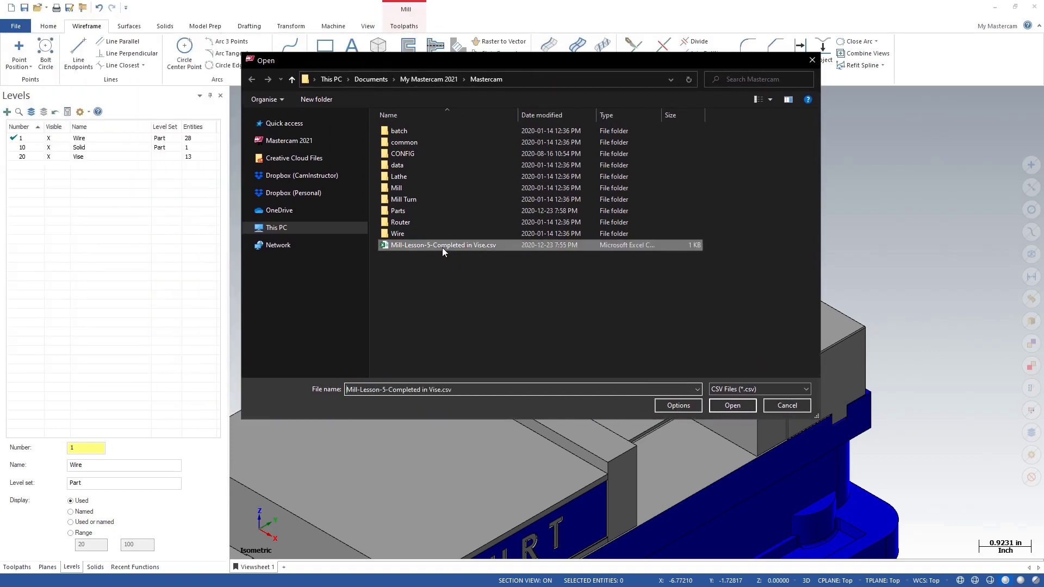
{"action": "left_click", "coordinate": [734, 406]}
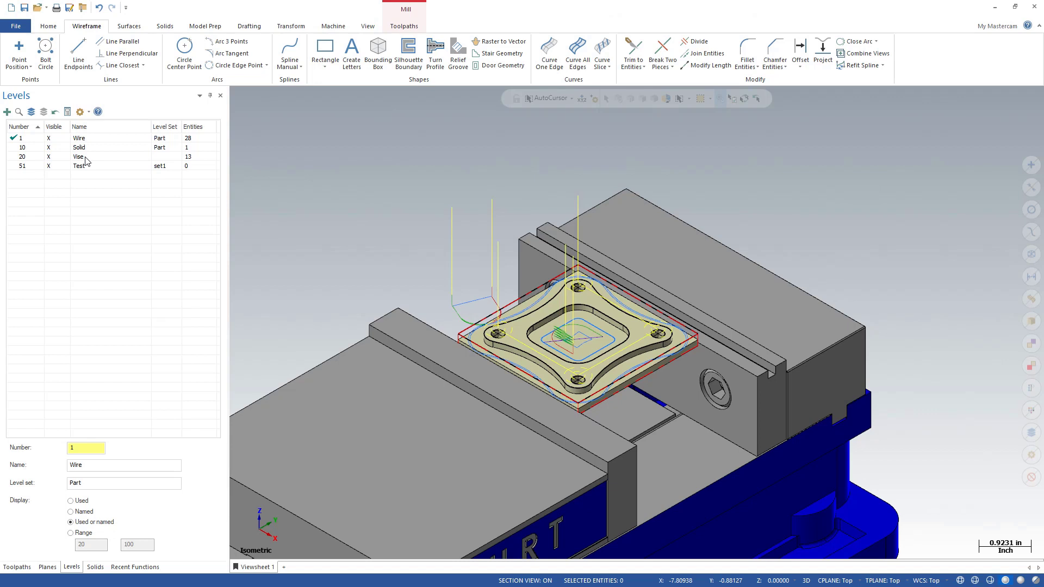
- Start a new part file and import the named levels from Mill-Lesson-5-Completed in Vise.csv in the Parts folder
{"action": "key", "text": "ctrl+n"}
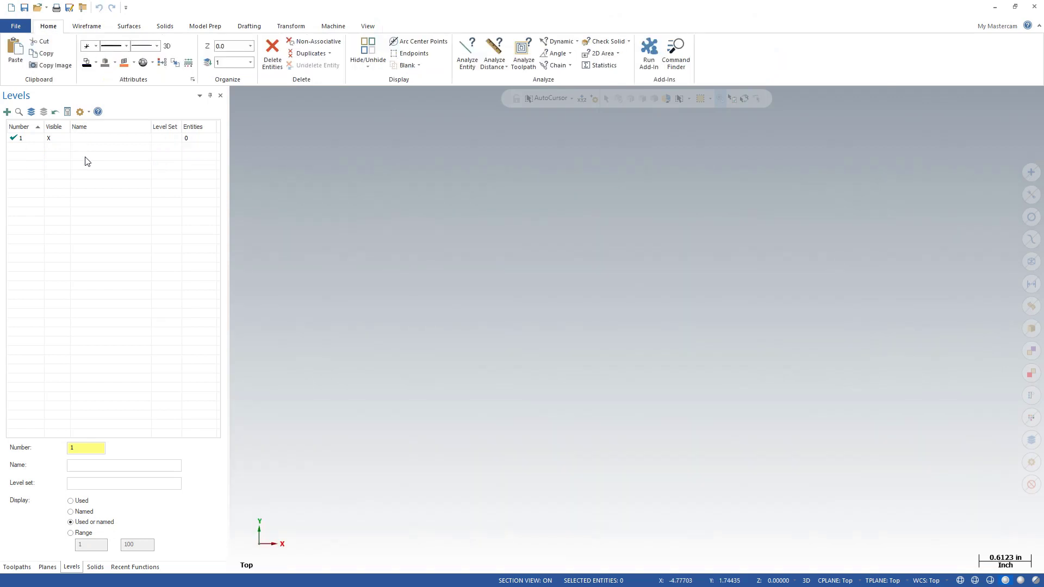
{"action": "right_click", "coordinate": [85, 158]}
{"action": "left_click", "coordinate": [136, 351]}
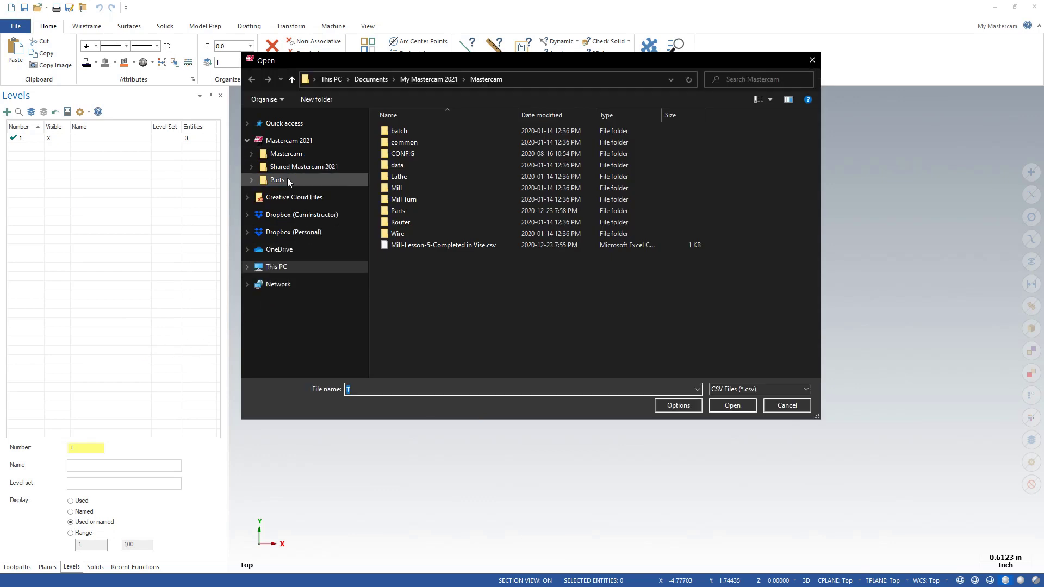
{"action": "left_click", "coordinate": [287, 178]}
{"action": "left_click", "coordinate": [461, 131]}
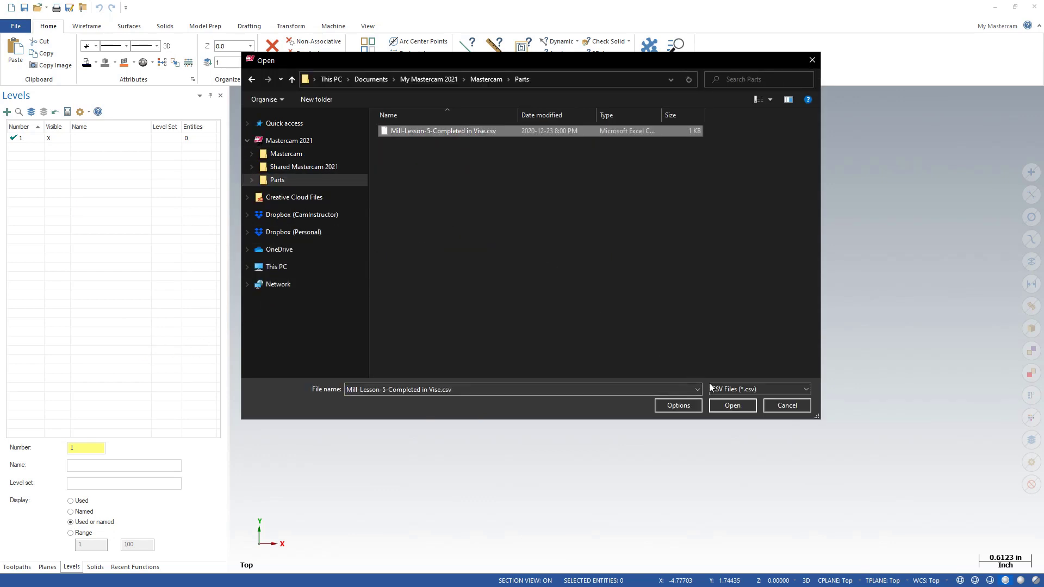
{"action": "left_click", "coordinate": [733, 405]}
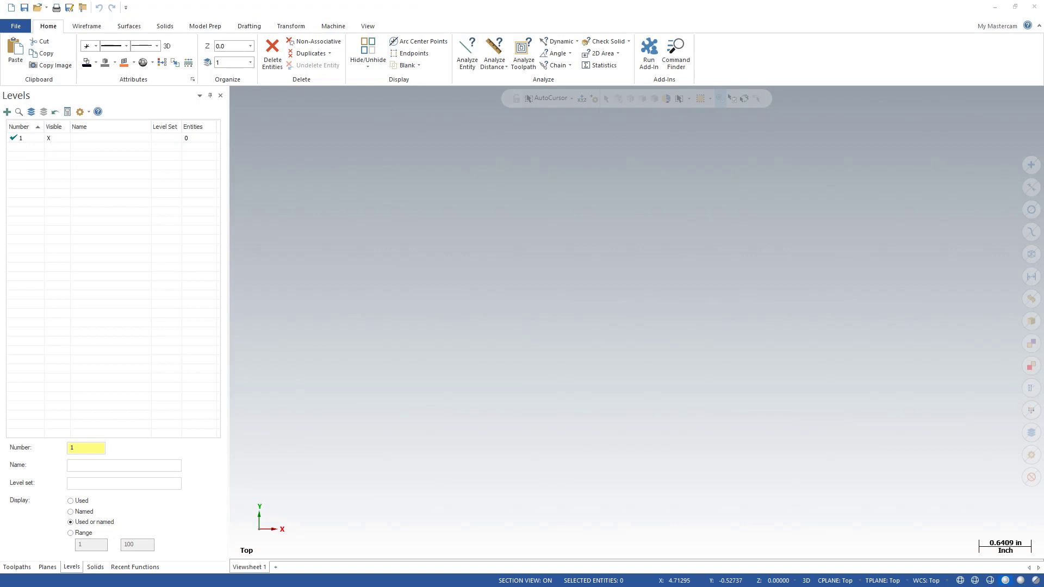
- Load the named levels by dropping Mill-Lesson-5-Completed in Vise.csv from the Parts folder onto the levels list, and clear the folder window away
{"action": "left_click_drag", "start_coordinate": [1043, 122], "coordinate": [658, 103]}
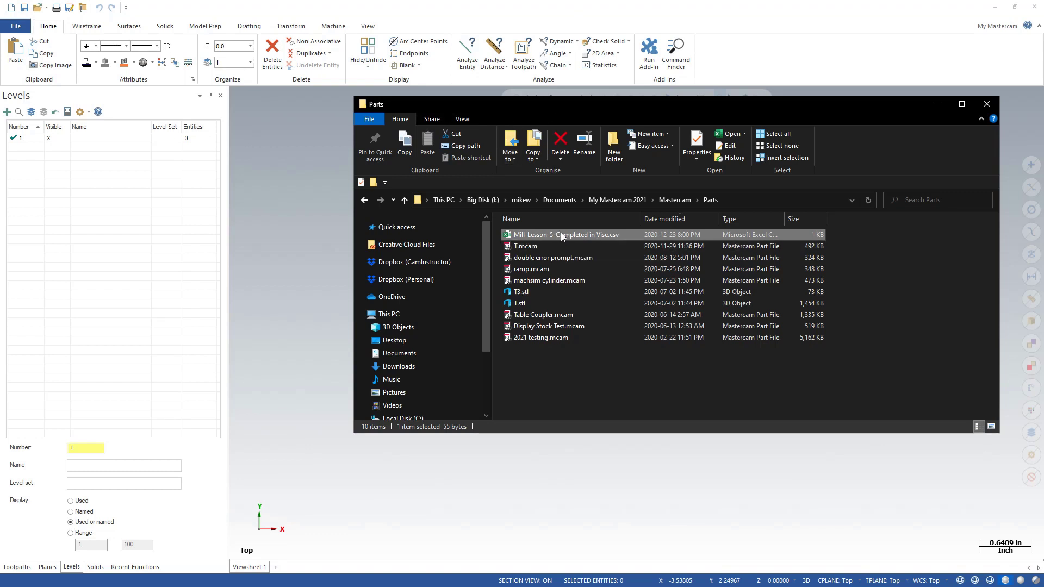
{"action": "left_click_drag", "start_coordinate": [561, 235], "coordinate": [116, 205]}
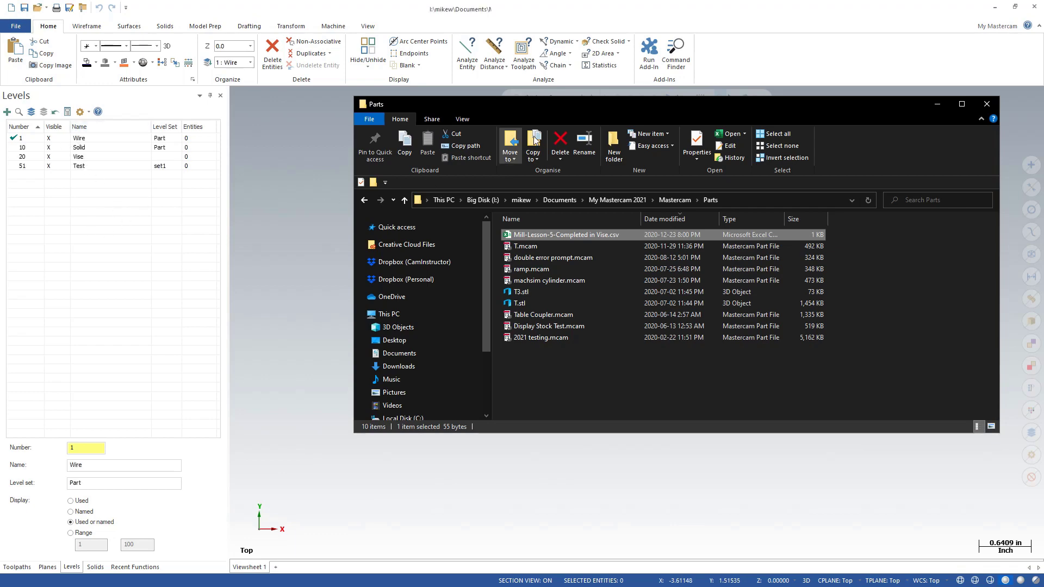
{"action": "left_click_drag", "start_coordinate": [586, 103], "coordinate": [951, 148]}
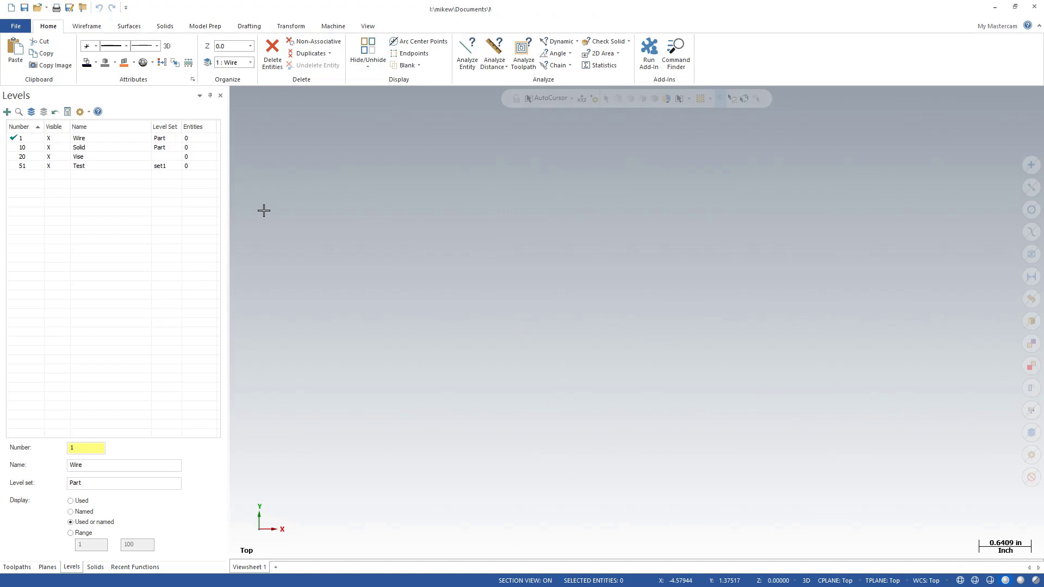